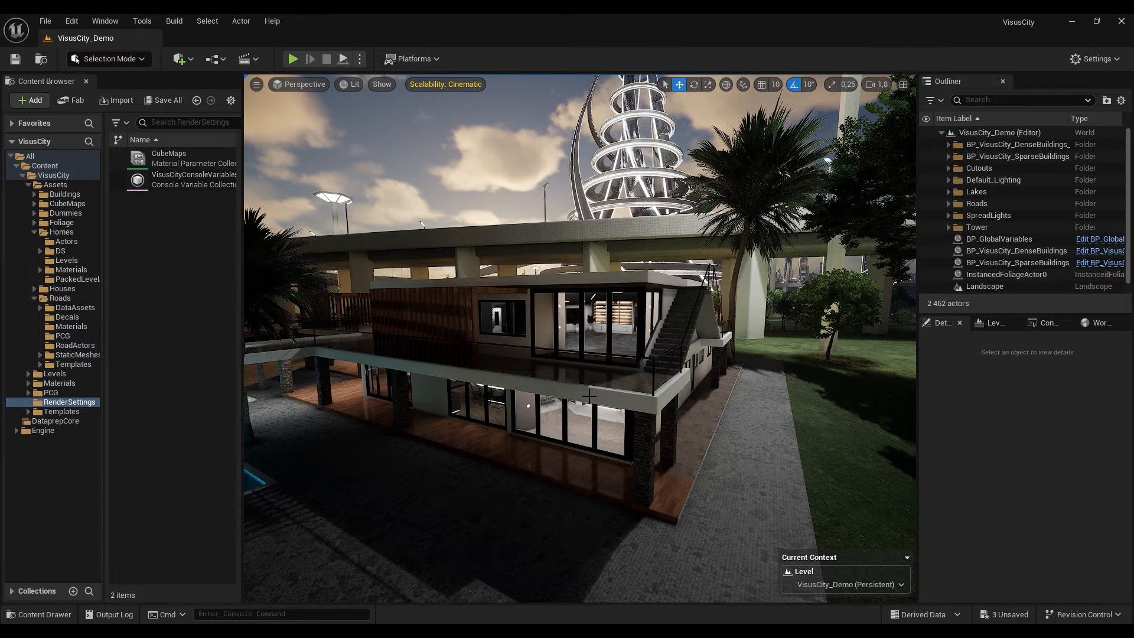
- Fly through the city level to examine the villa, its surroundings and the glass tower
key(s)
right_drag(515, 415, 618, 408)
key(a)
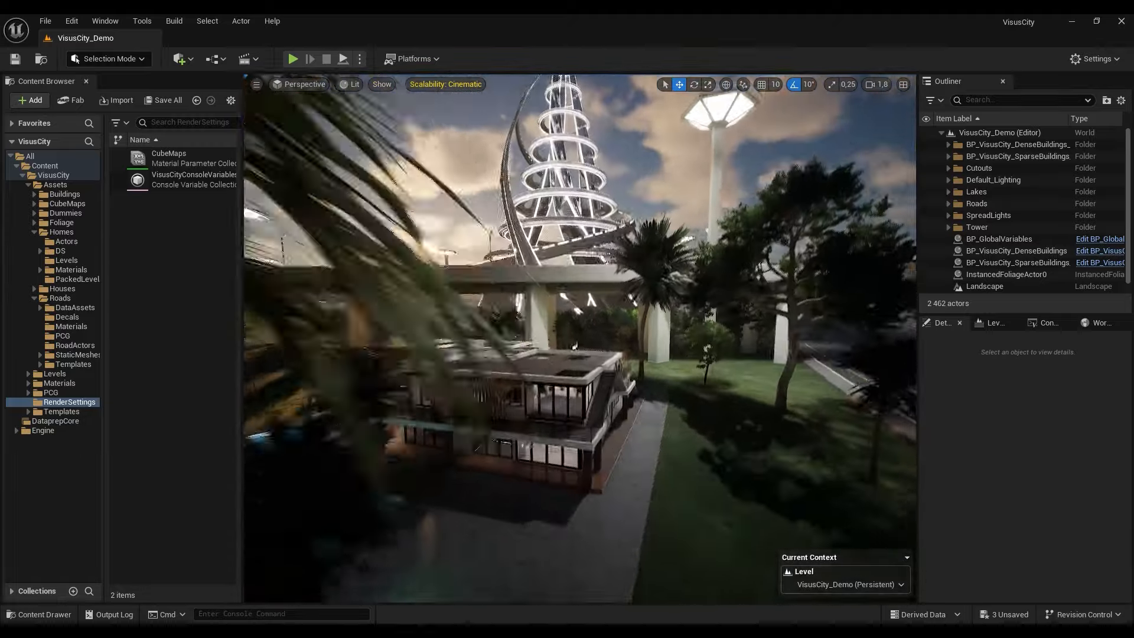
key(w)
right_drag(580, 338, 579, 354)
mouse_move(522, 412)
right_down()
mouse_move(510, 411)
mouse_move(533, 411)
mouse_move(490, 412)
mouse_move(532, 412)
right_up()
key(a)
key(d)
key(w)
key(d)
key(d)
scroll(495, 412, down, 2)
key(a)
key(a)
key(a)
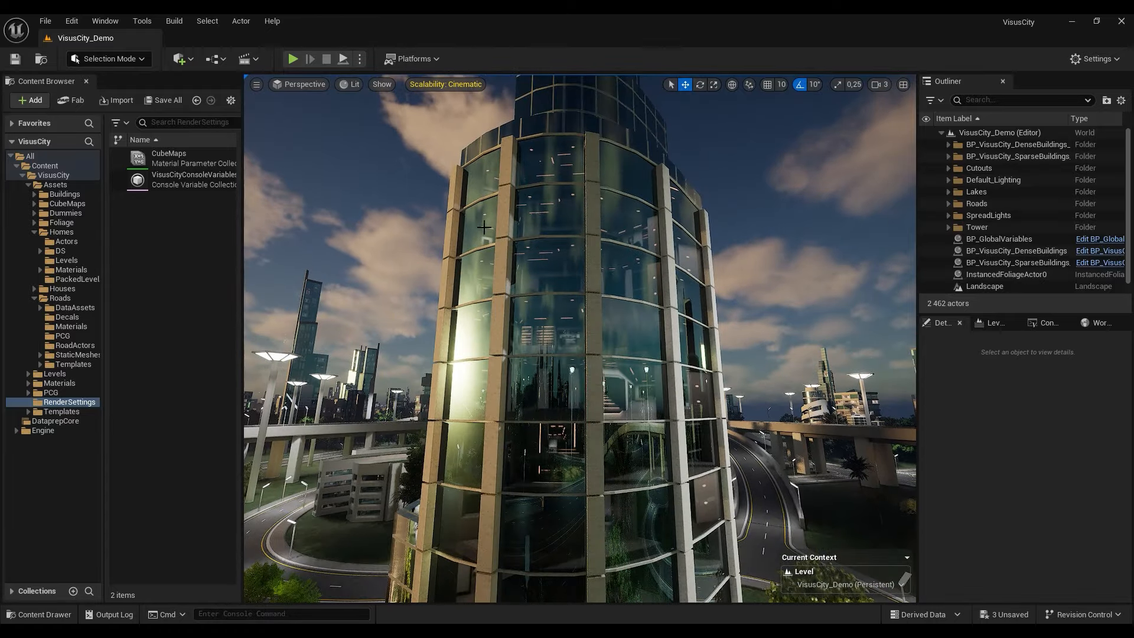
- Examine the highway, the interchanges, the city skyline and the spiral tower against the sunset
key(d)
right_drag(563, 332, 598, 333)
scroll(563, 333, down, 1)
key(q)
key(e)
key(a)
key(d)
key(e)
key(a)
key(e)
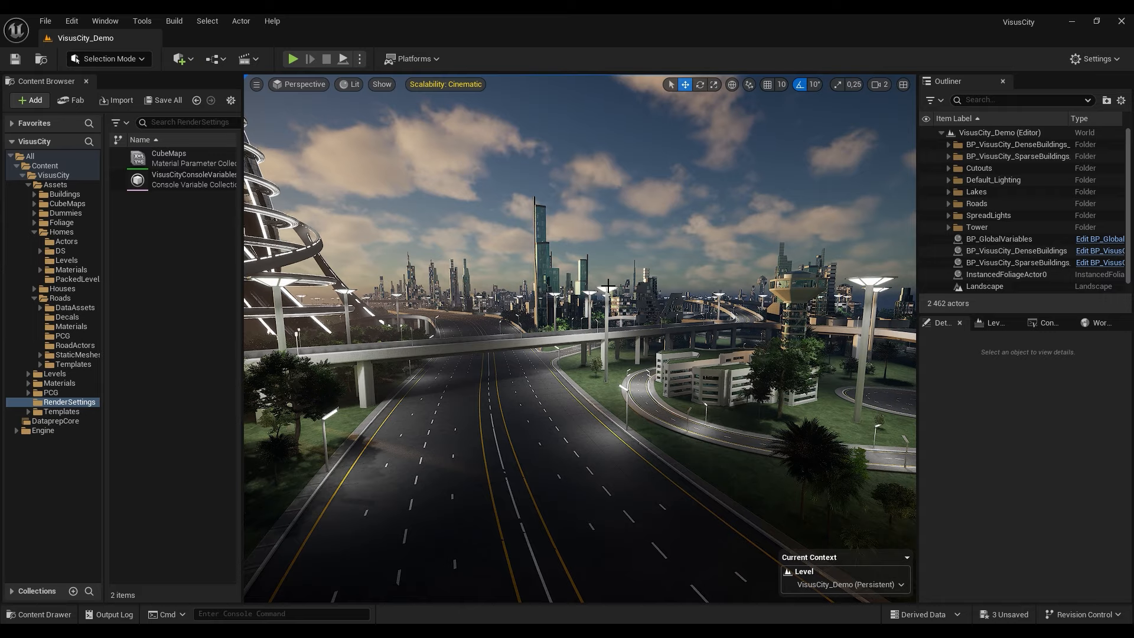
right_drag(671, 382, 590, 382)
key(w)
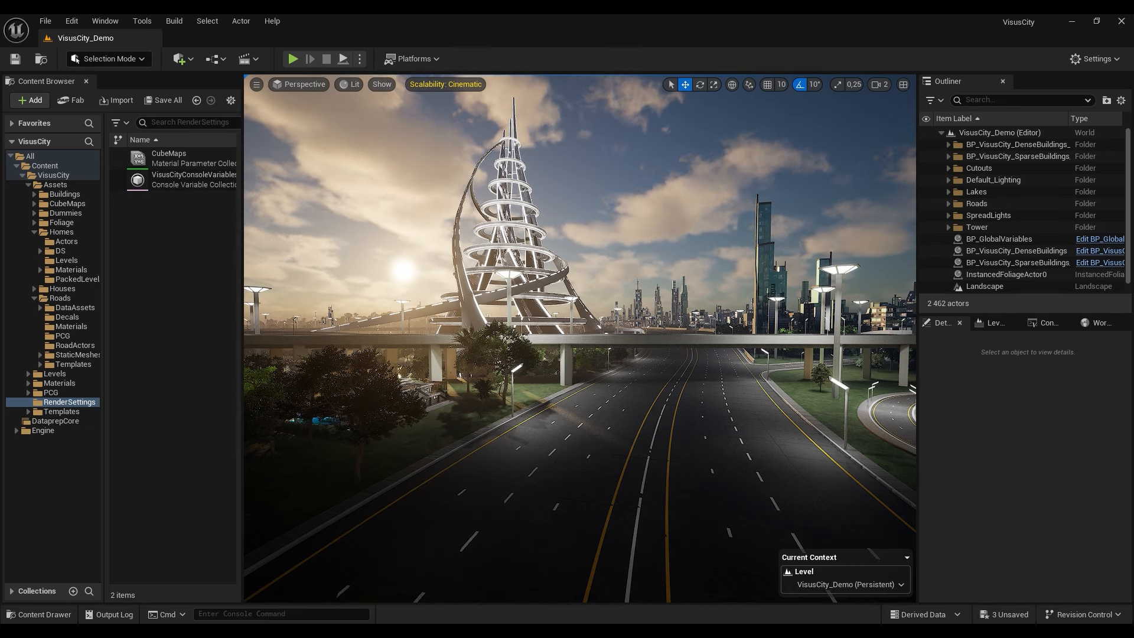
right_drag(413, 277, 392, 278)
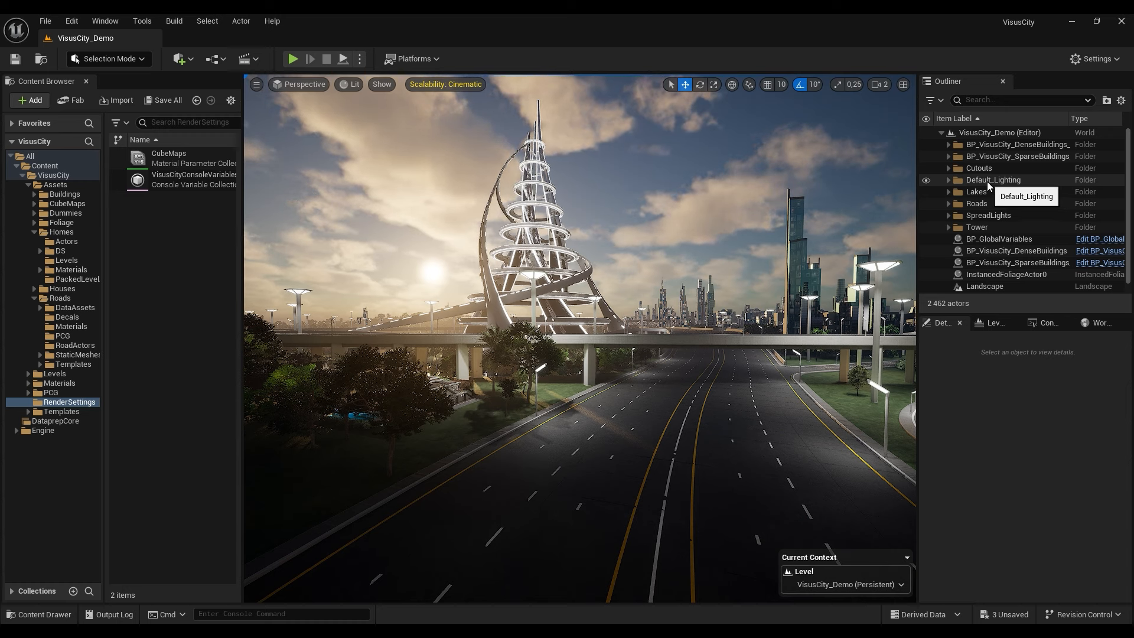
- Select VolumetricCloud0 in the Default_Lighting folder and set its Layer Bottom Altitude to 20
click(947, 179)
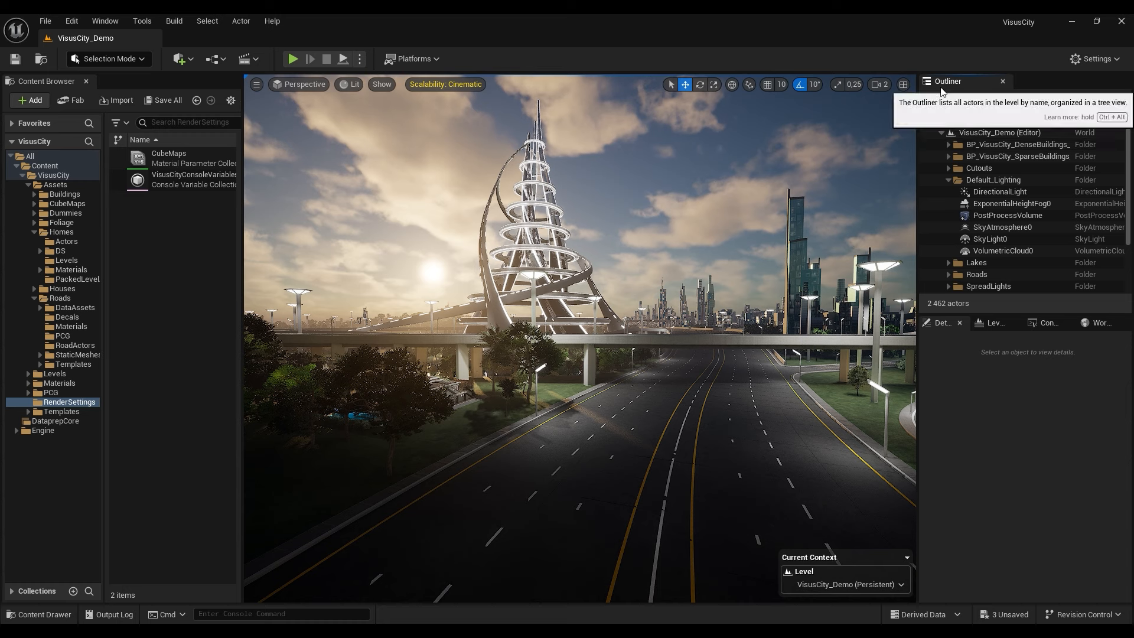
click(1000, 250)
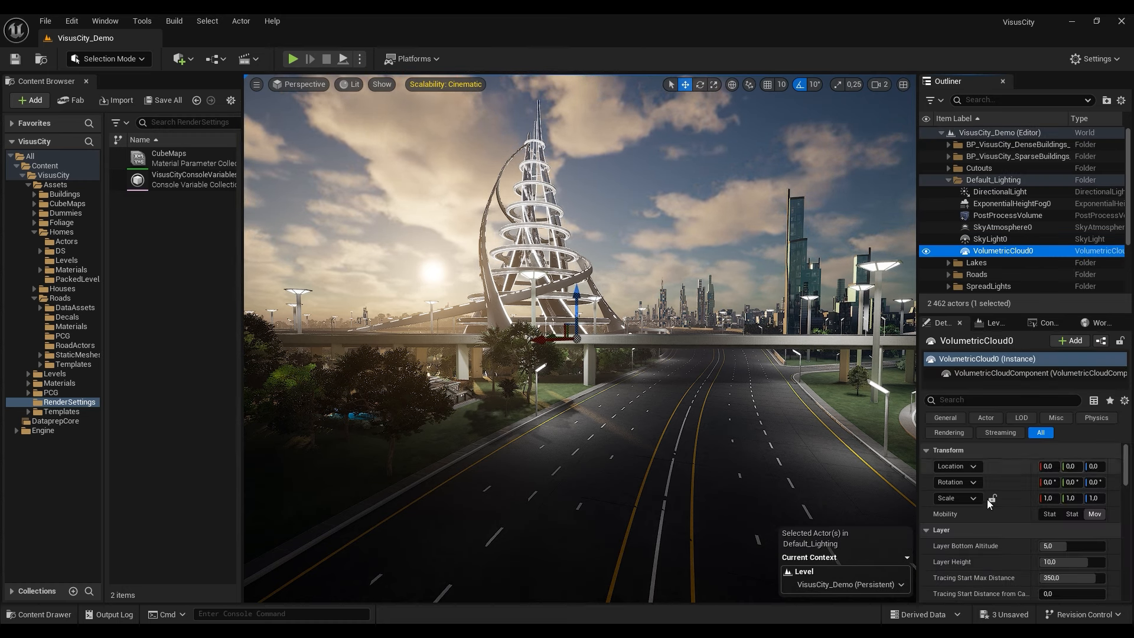
drag(1062, 545, 1105, 546)
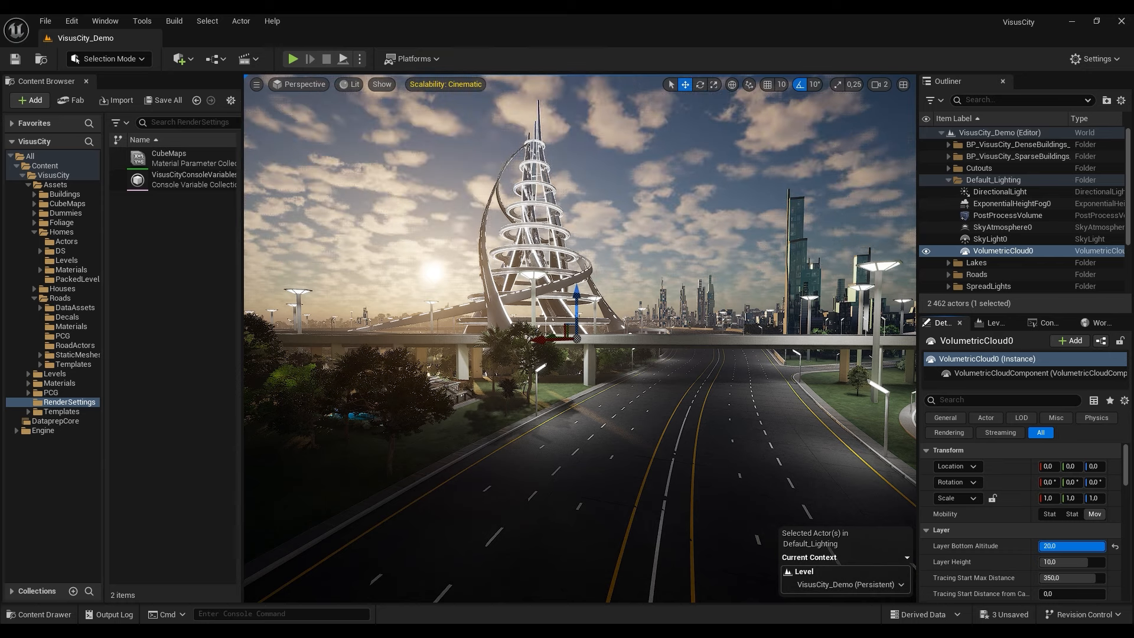
mouse_move(579, 338)
right_down()
mouse_move(619, 276)
mouse_move(592, 338)
right_up()
key(w)
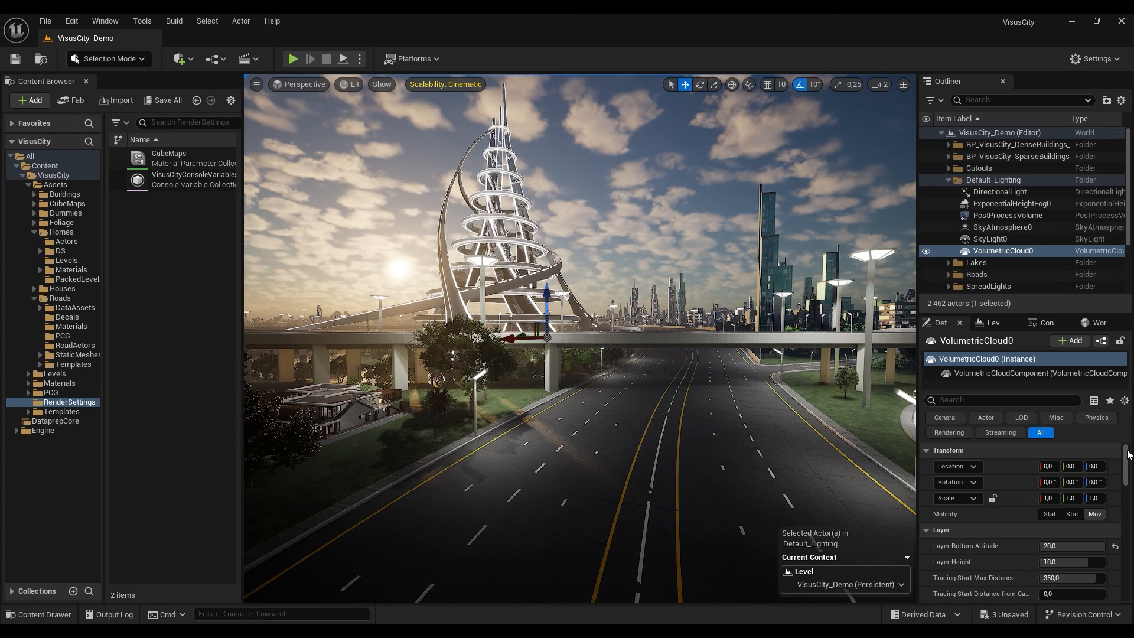
- Reset the volumetric cloud's Layer Bottom Altitude to its default value
scroll(1126, 462, down, 3)
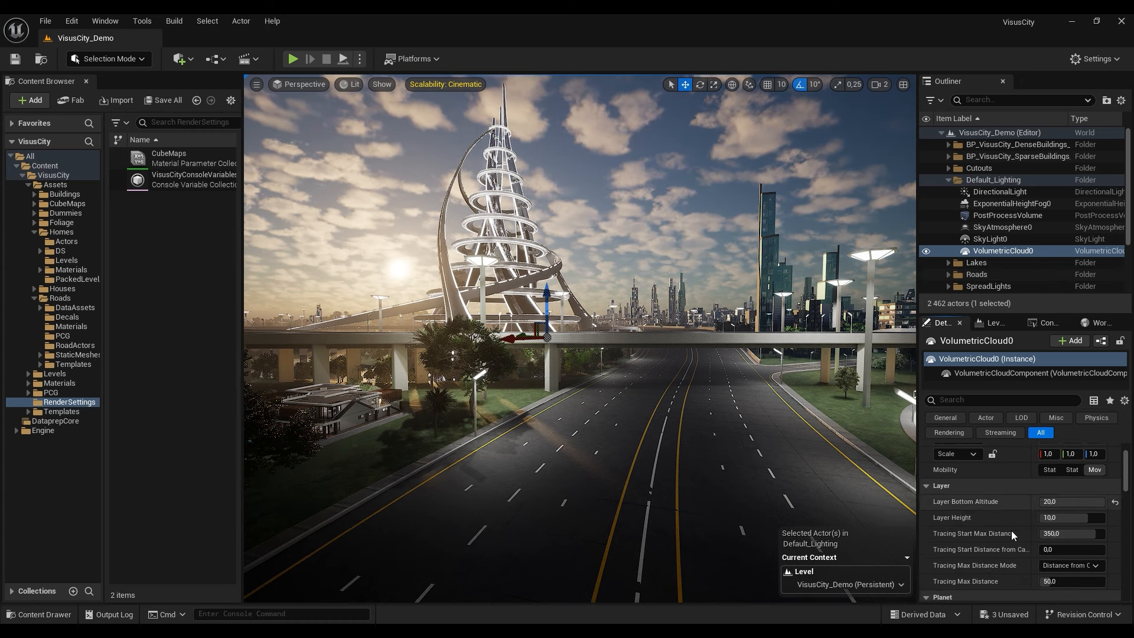
click(1115, 503)
right_drag(680, 399, 721, 375)
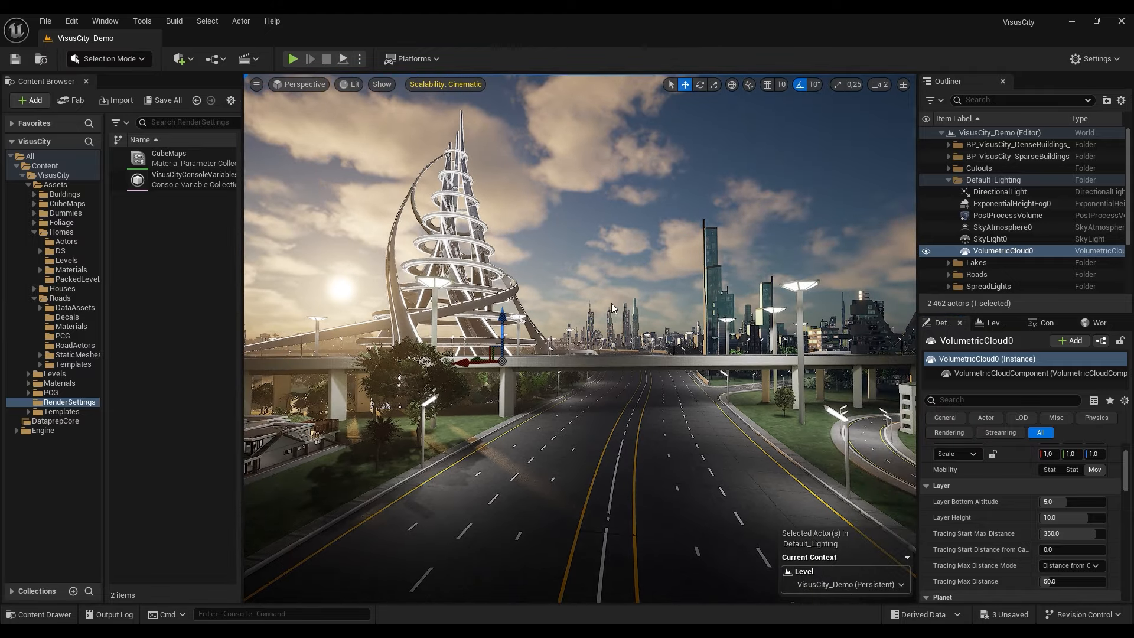
right_drag(612, 307, 658, 368)
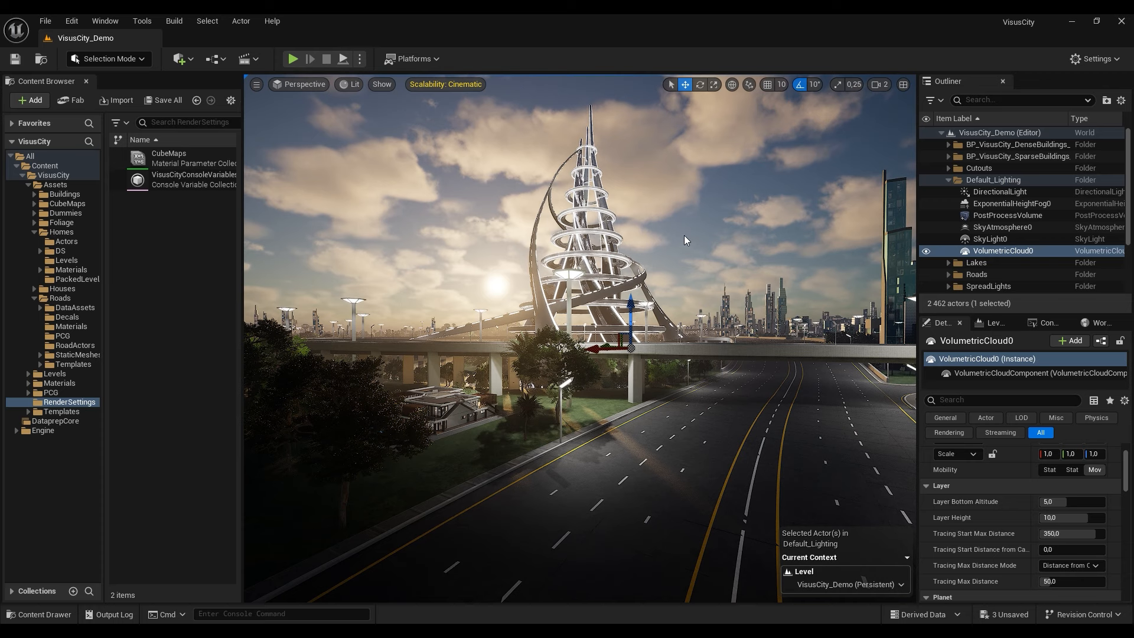
right_drag(686, 237, 696, 238)
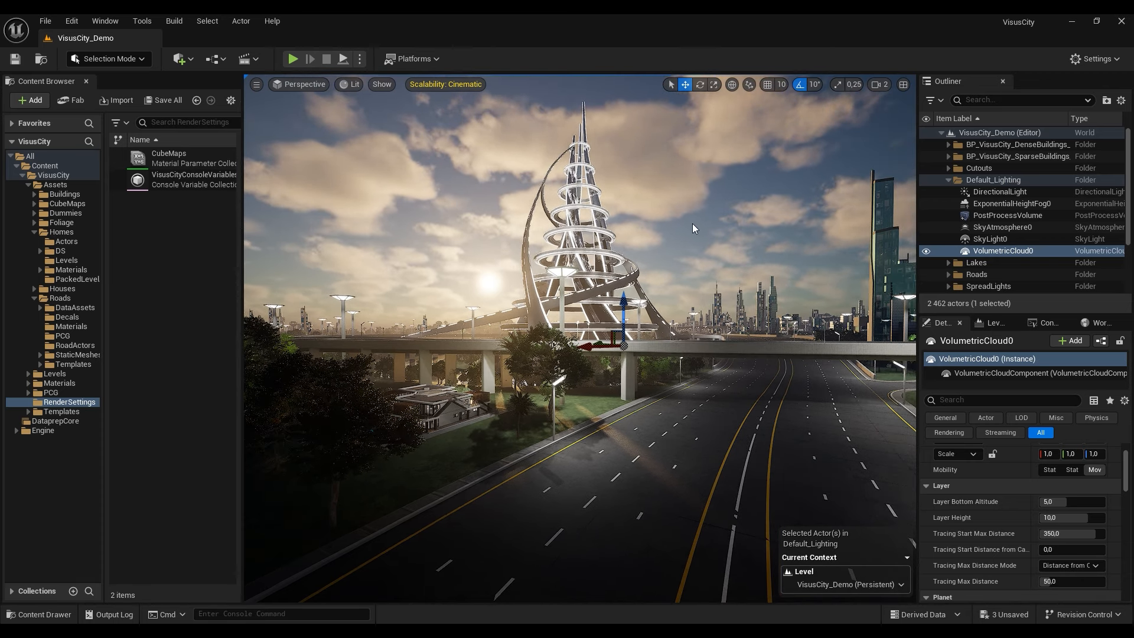
- Rotate the directional sun light from sunset through dusk to bright daylight over the spiral tower
key(ctrl+l)
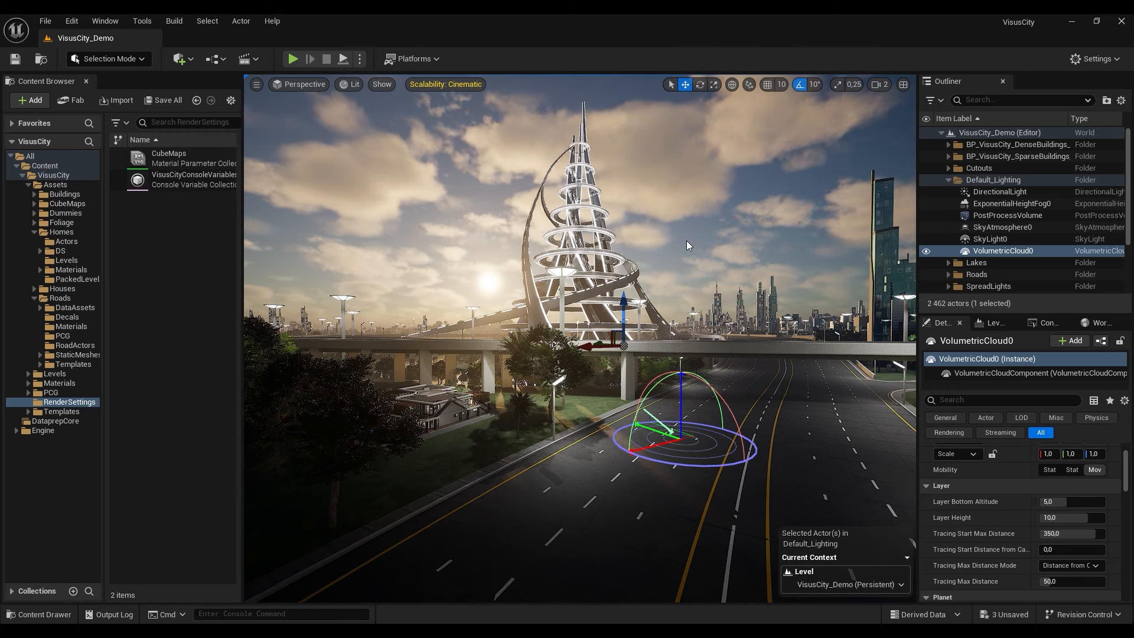
key(ctrl+l)
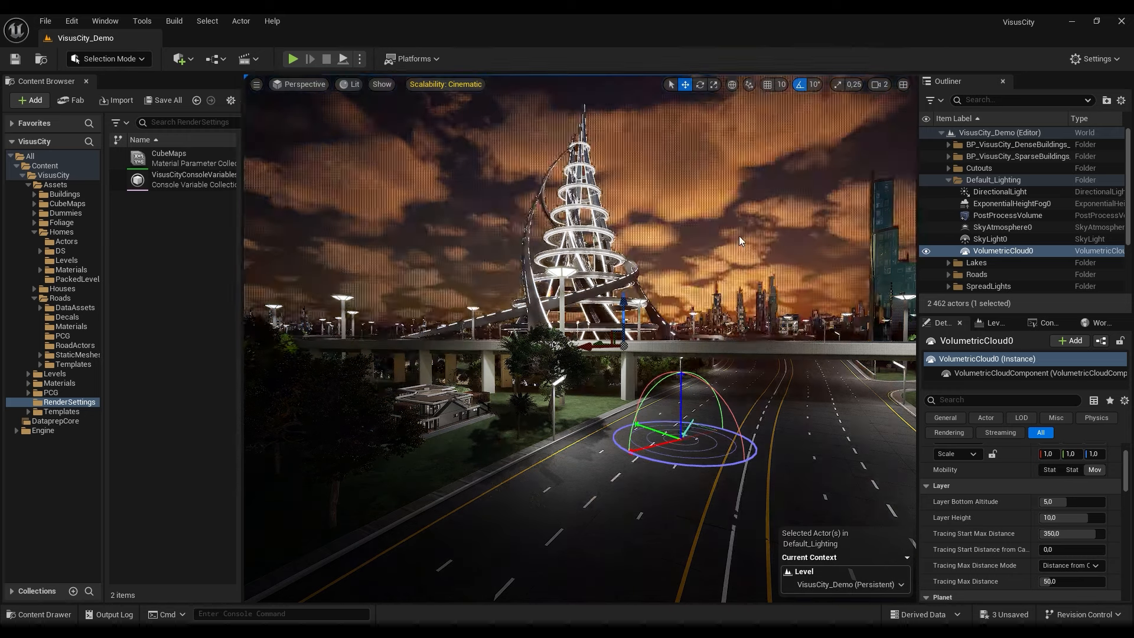
key(ctrl+l)
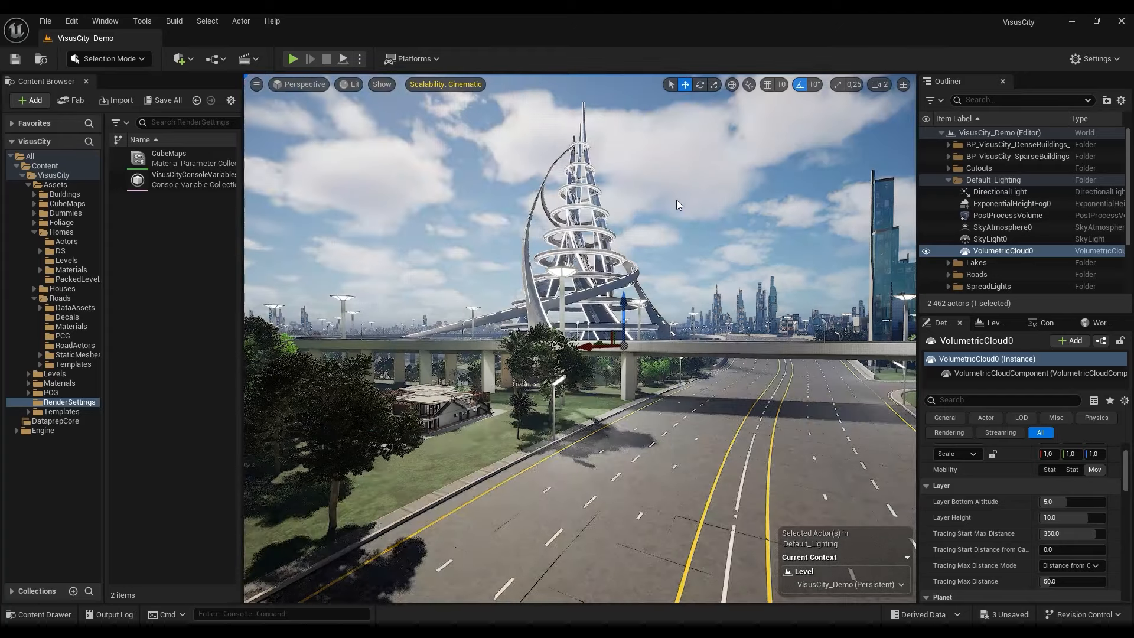
key(ctrl+l)
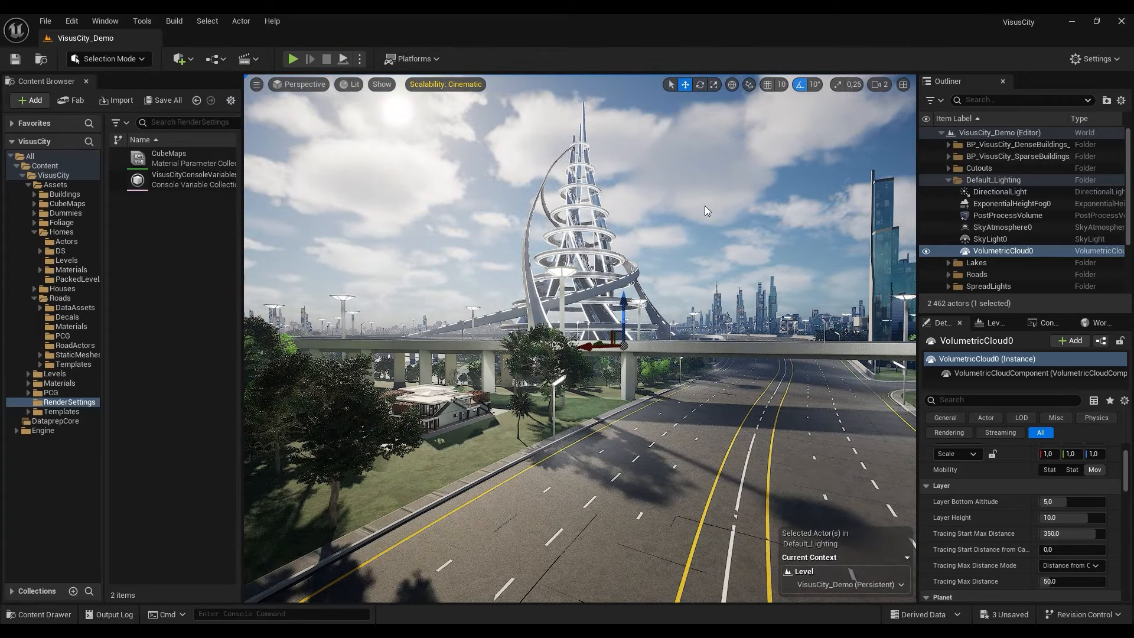
- Adjust the sun angle slightly to shift the tree and tower shadows on the highway
right_drag(580, 339, 705, 230)
key(w)
key(e)
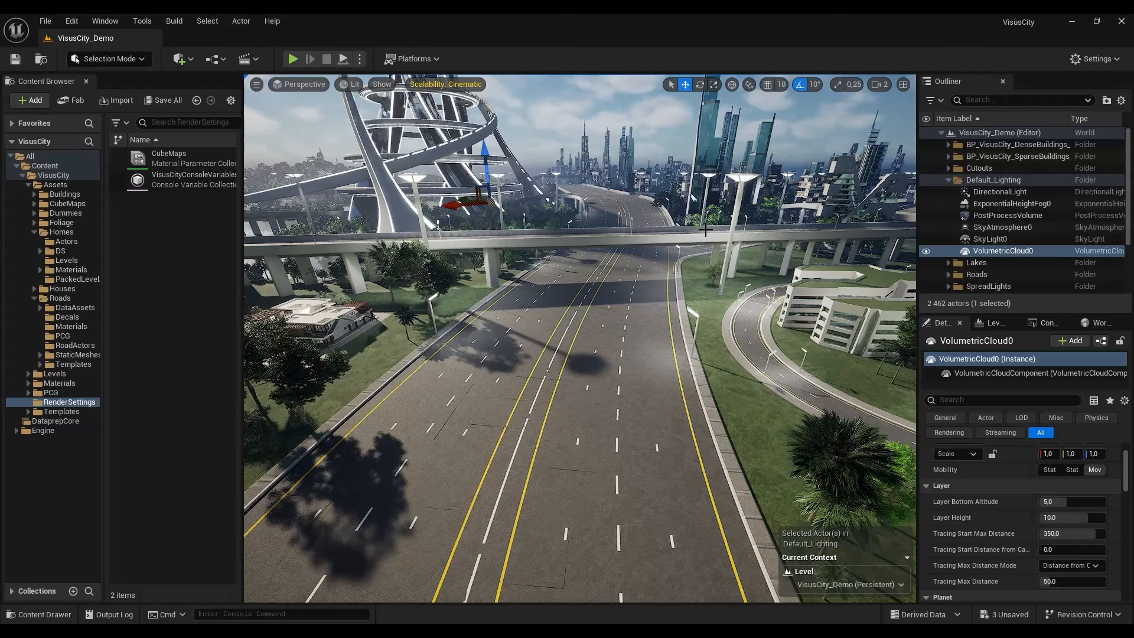
key(ctrl+l)
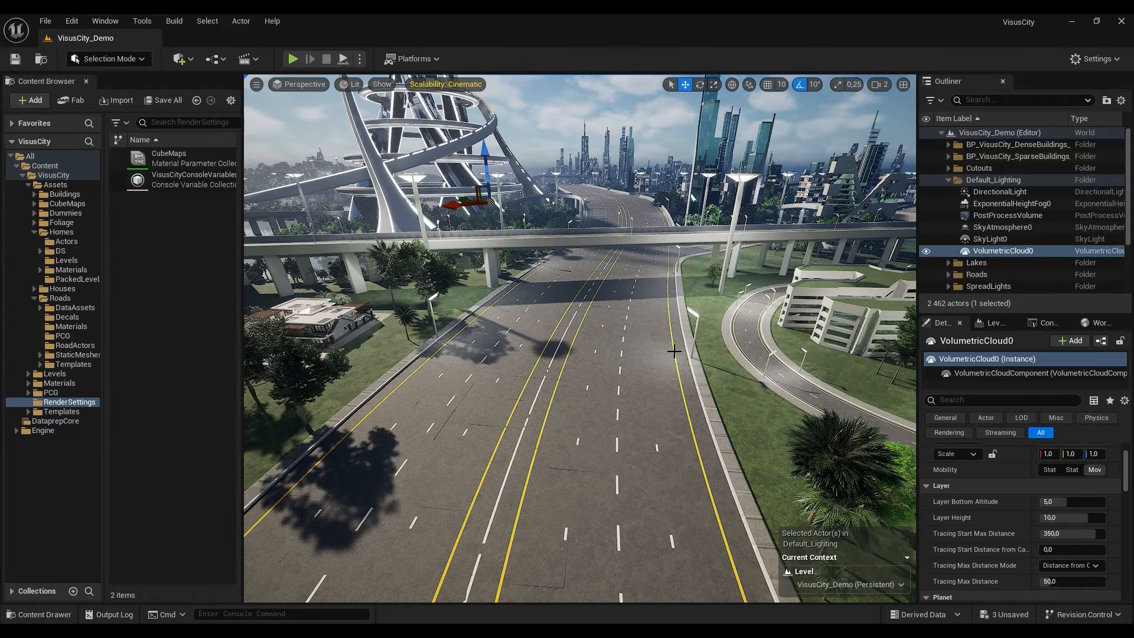
right_drag(607, 359, 699, 372)
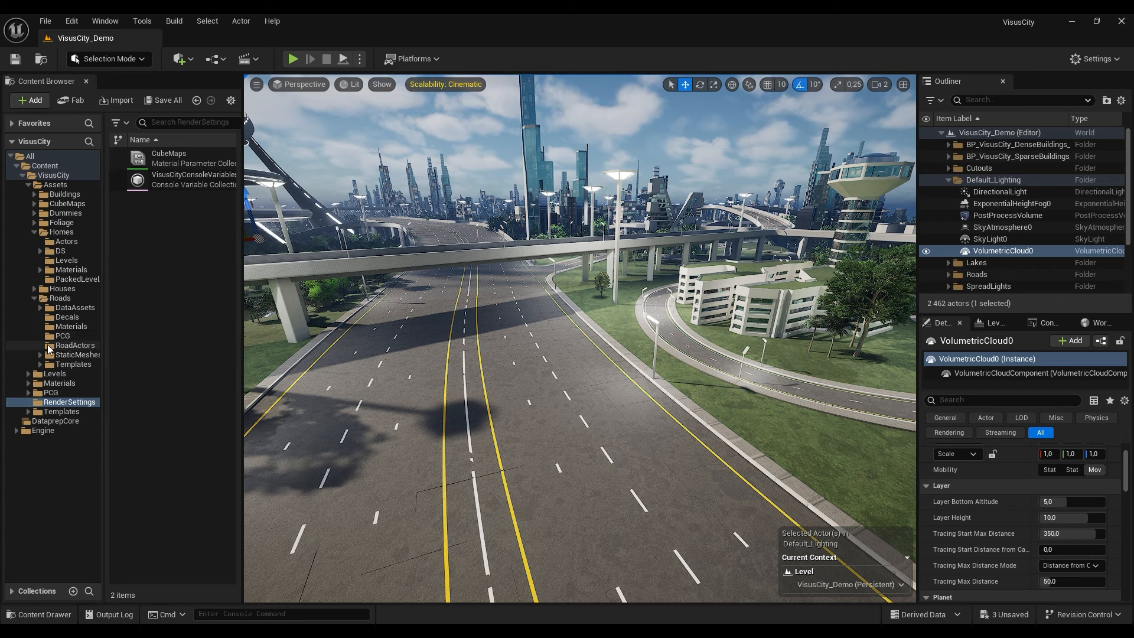
- Open the RoadActors asset folder and examine the street lights along the highway and the curved side road
click(69, 346)
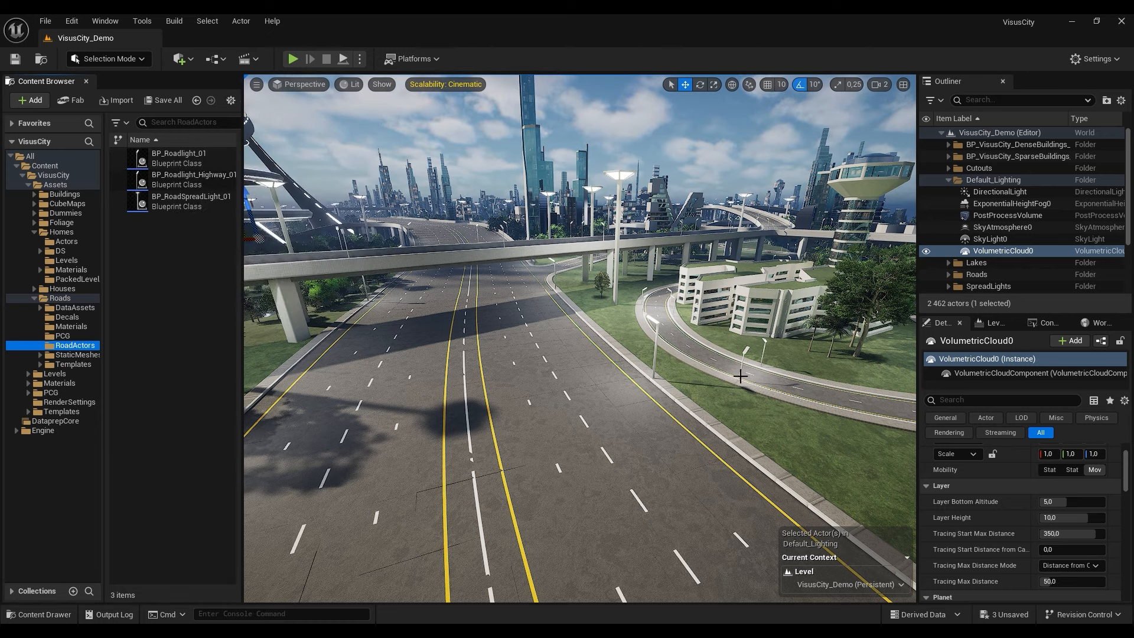
key(w)
key(d)
right_drag(738, 398, 745, 398)
key(w)
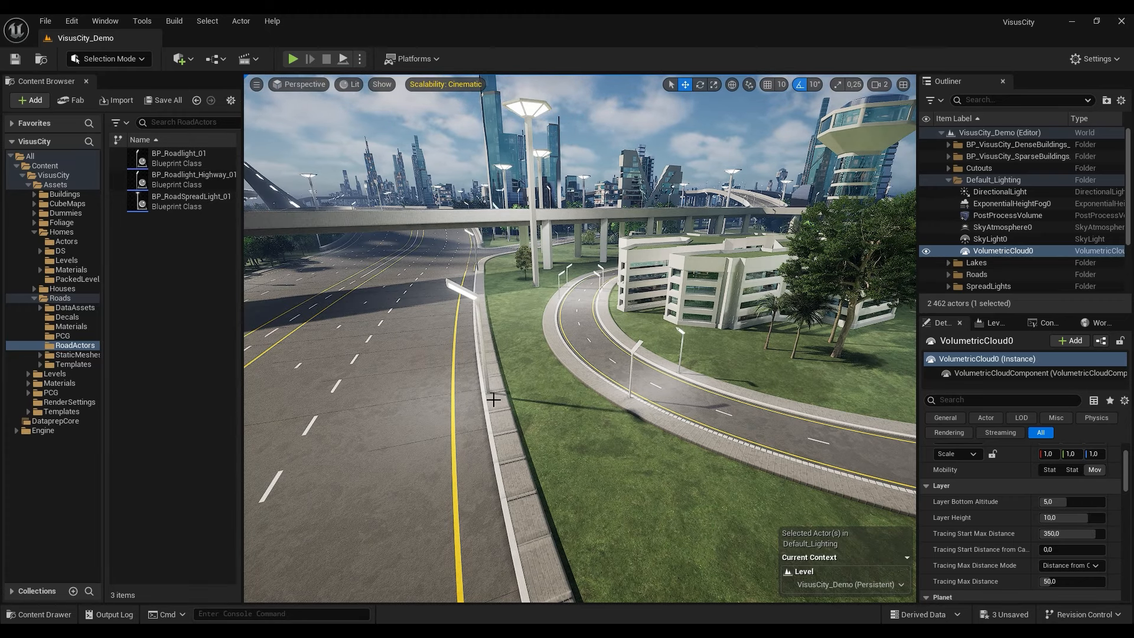
key(w)
key(a)
right_drag(568, 404, 593, 376)
key(w)
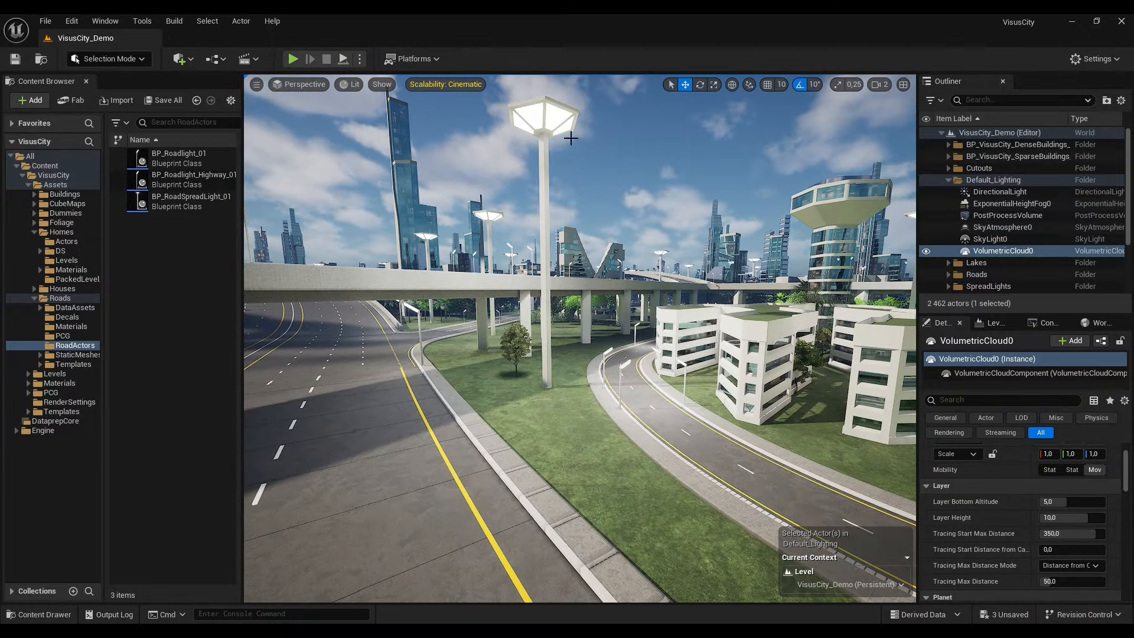
key(w)
right_drag(592, 375, 612, 422)
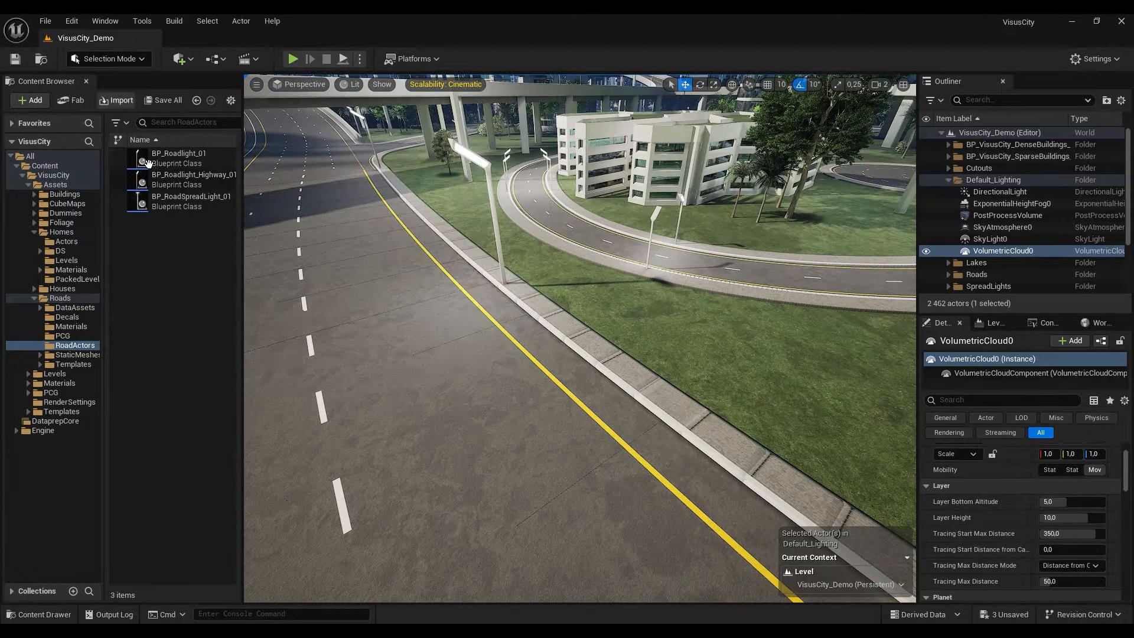
right_drag(293, 287, 306, 246)
key(e)
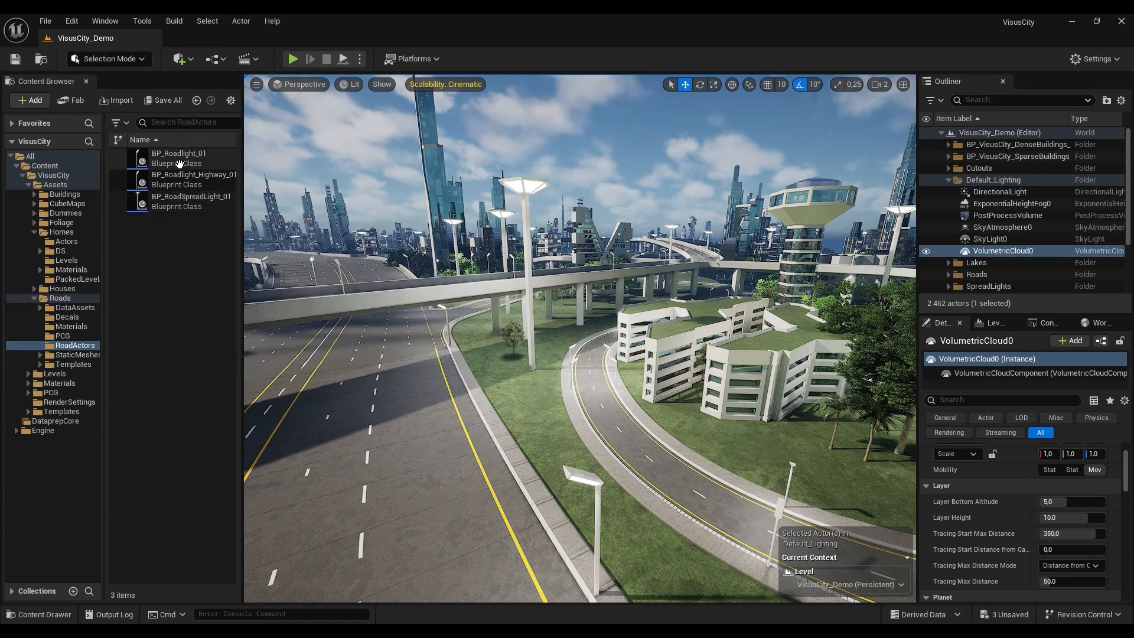
- Open the BP_Roadlight_01 blueprint, enlarge its editor window and frame the whole lamp in its viewport
double_click(178, 159)
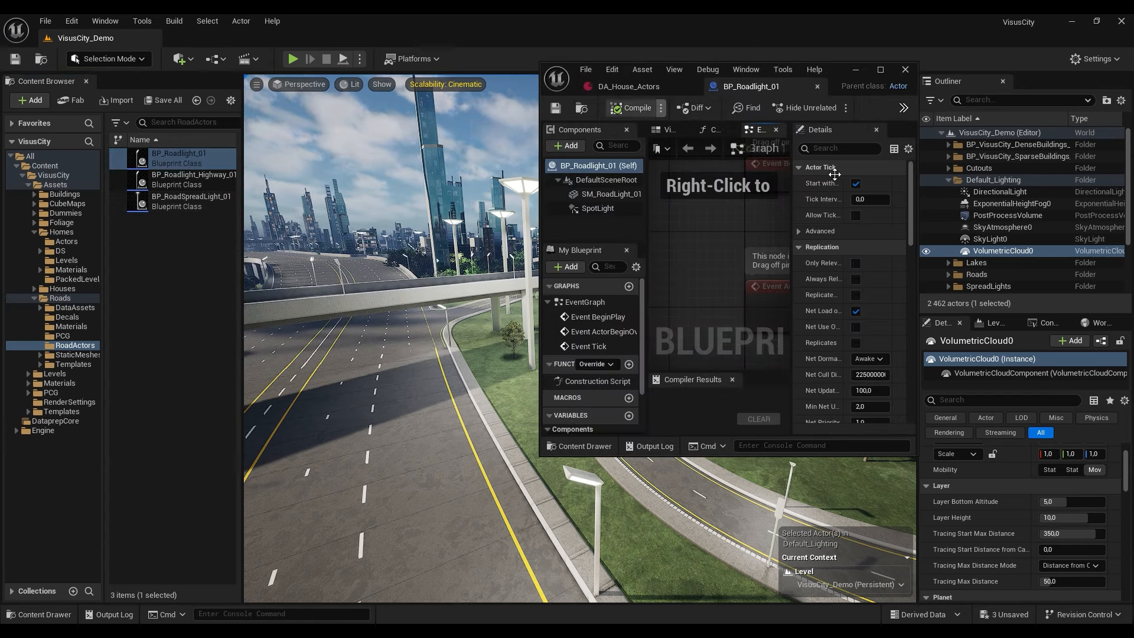
drag(917, 178, 1038, 178)
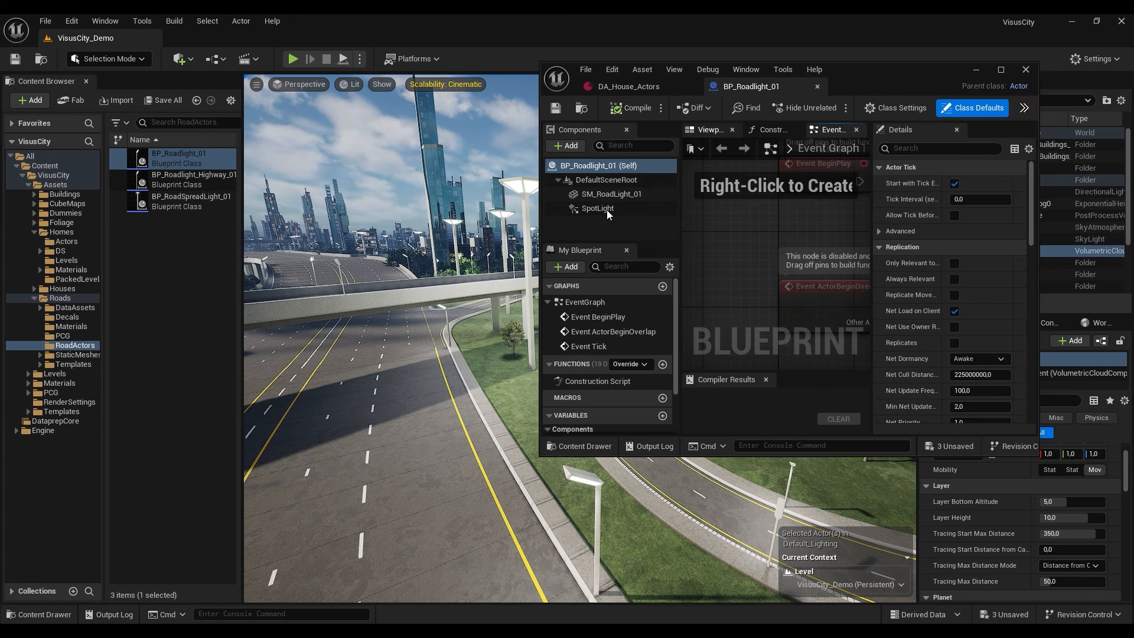
drag(437, 213, 436, 214)
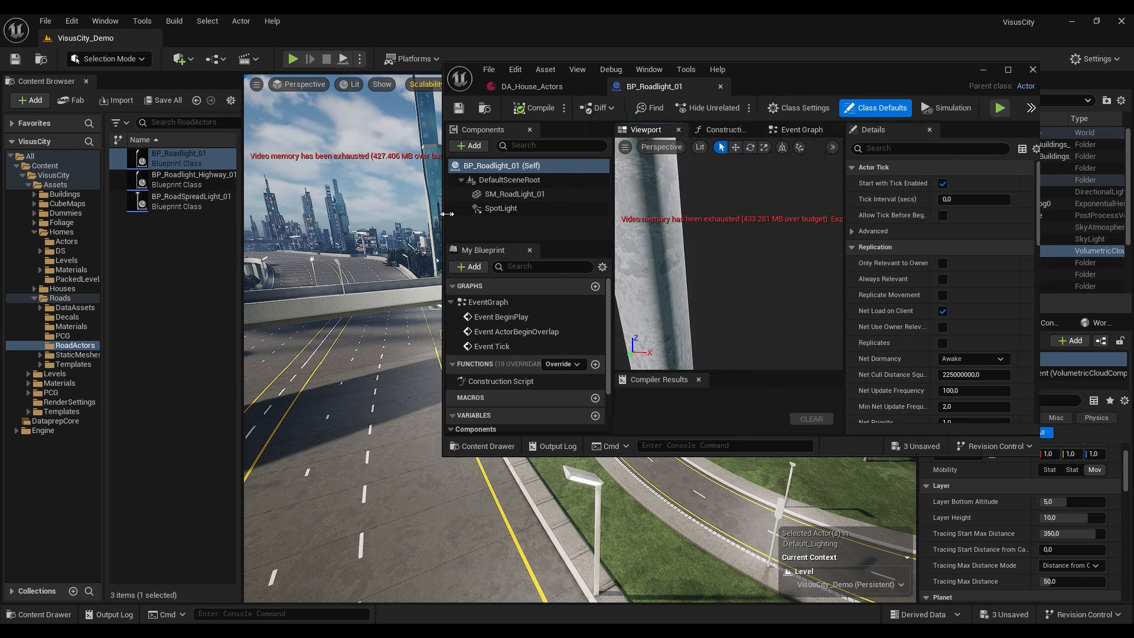
key(f)
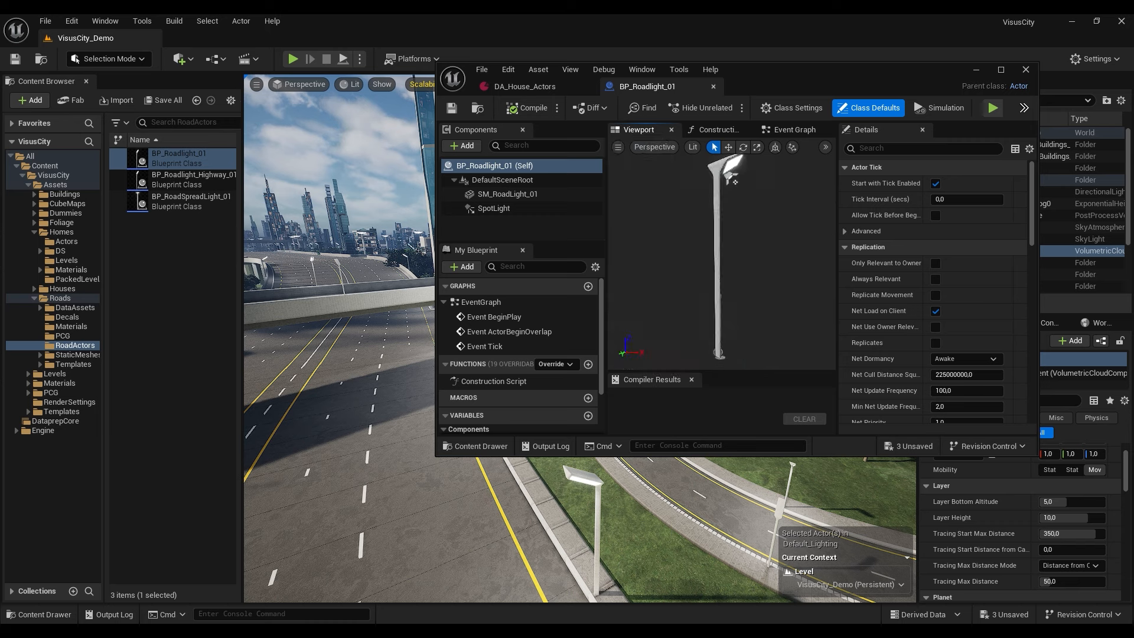
- Set the intensity of the road light's SpotLight component to 50 cd, keeping the street lamps in view
click(499, 209)
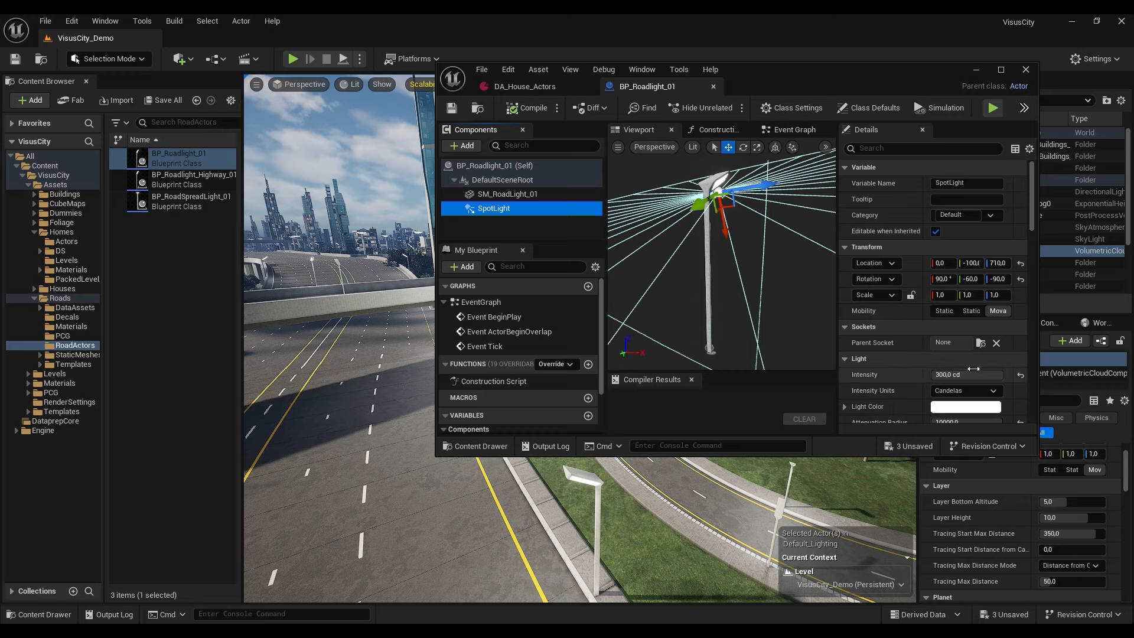
drag(844, 86, 477, 124)
right_drag(783, 397, 708, 401)
key(w)
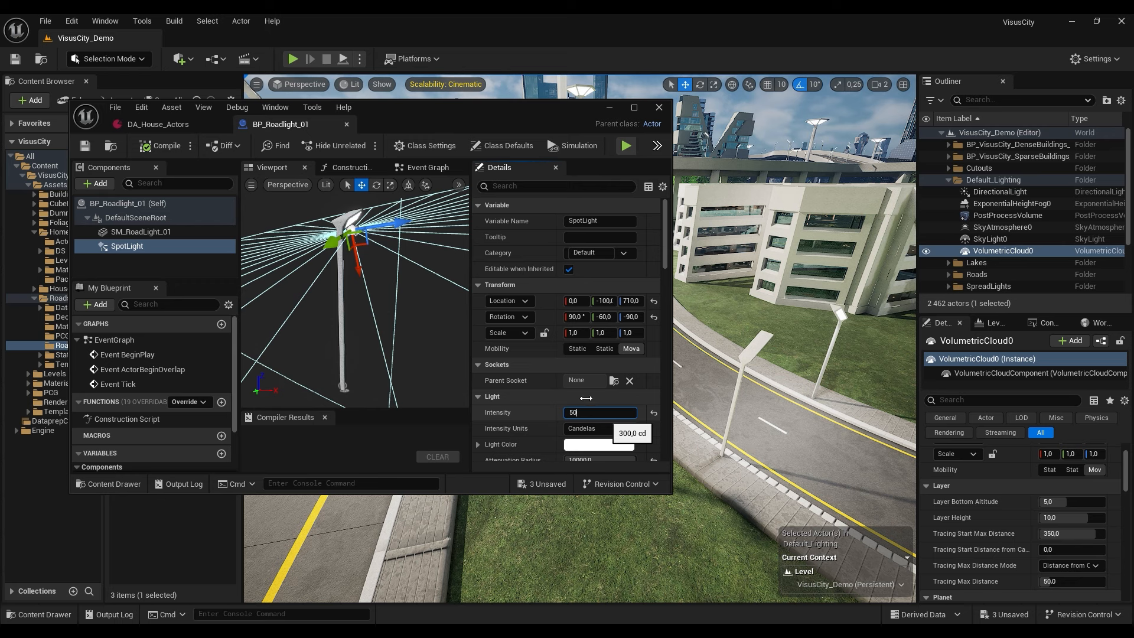
key(Return)
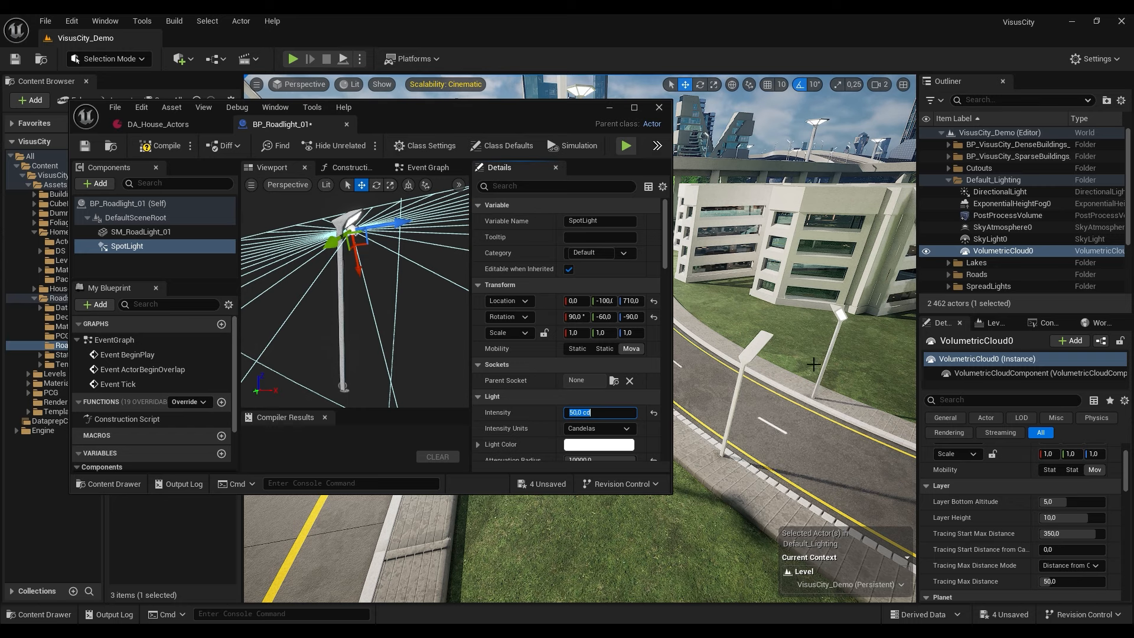
- Move the blueprint editor clear of the street lamps and rotate the sun to a darker, low-sun setting
right_drag(755, 432, 738, 413)
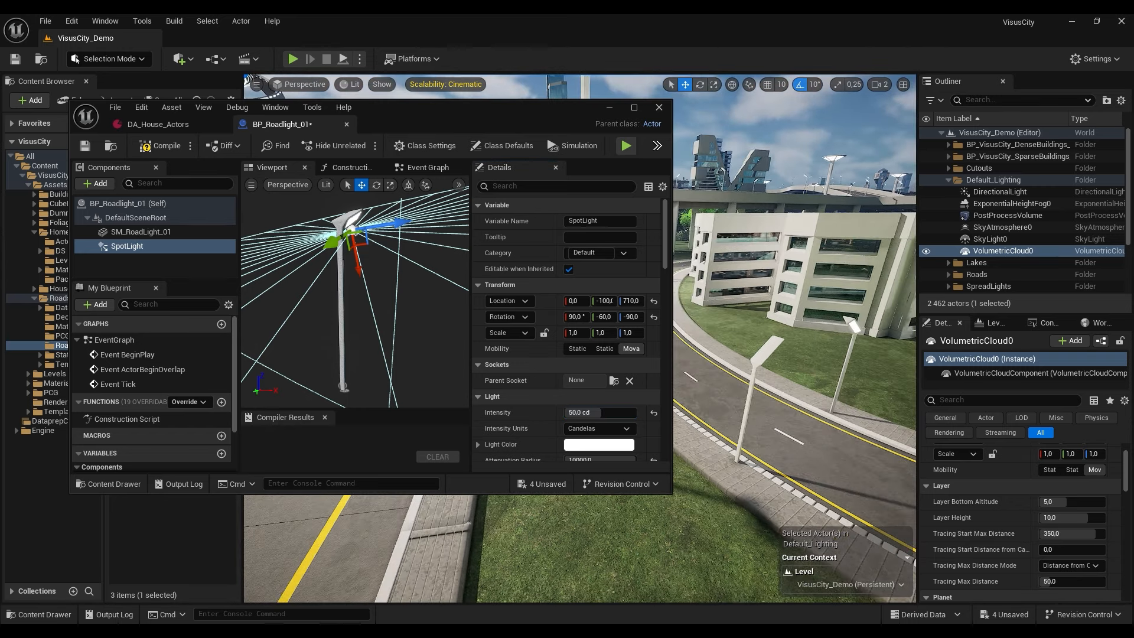
drag(537, 109, 472, 113)
mouse_move(686, 297)
right_down()
mouse_move(706, 295)
mouse_move(696, 290)
right_up()
key(ctrl+l)
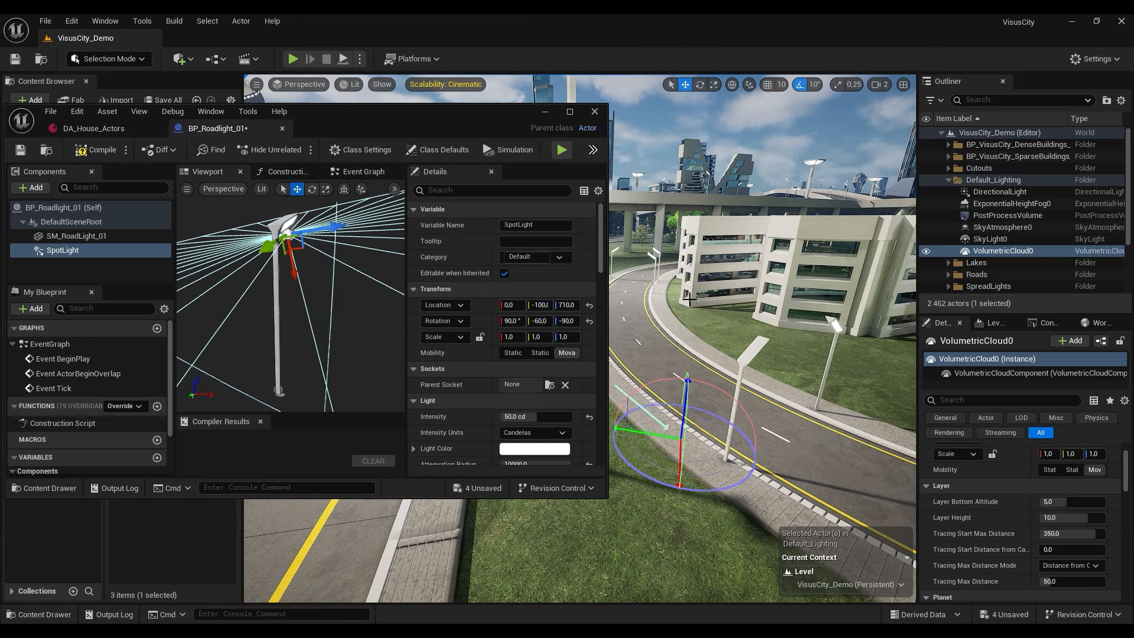
key(ctrl+l)
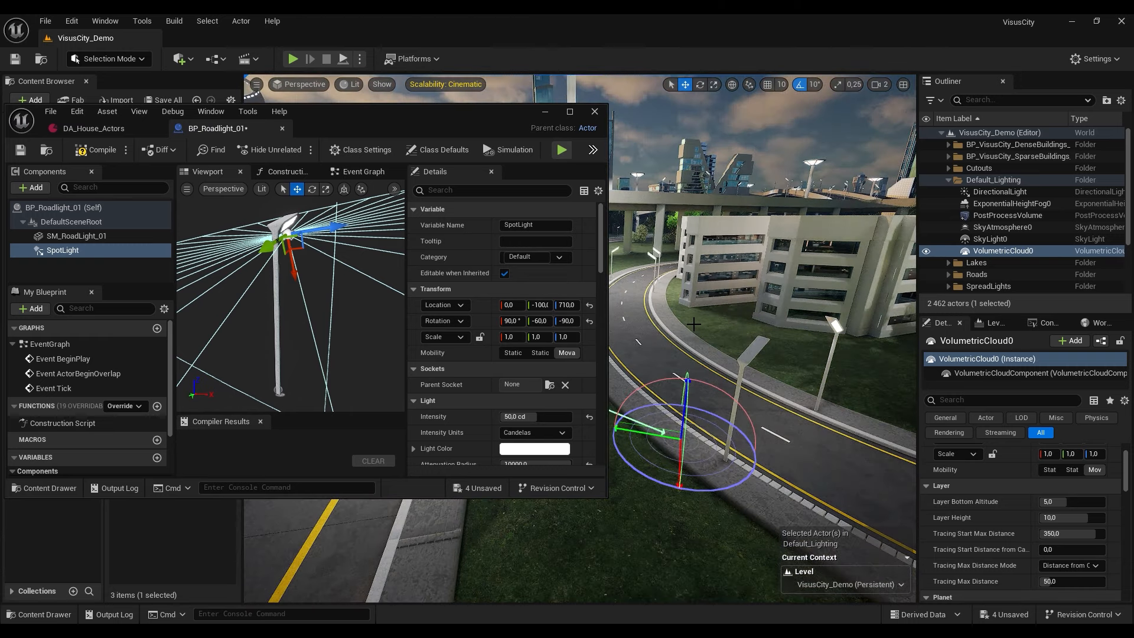
- Rotate the sun to a low dusk position, keeping the curved road and its street lamps in view
key(ctrl+l)
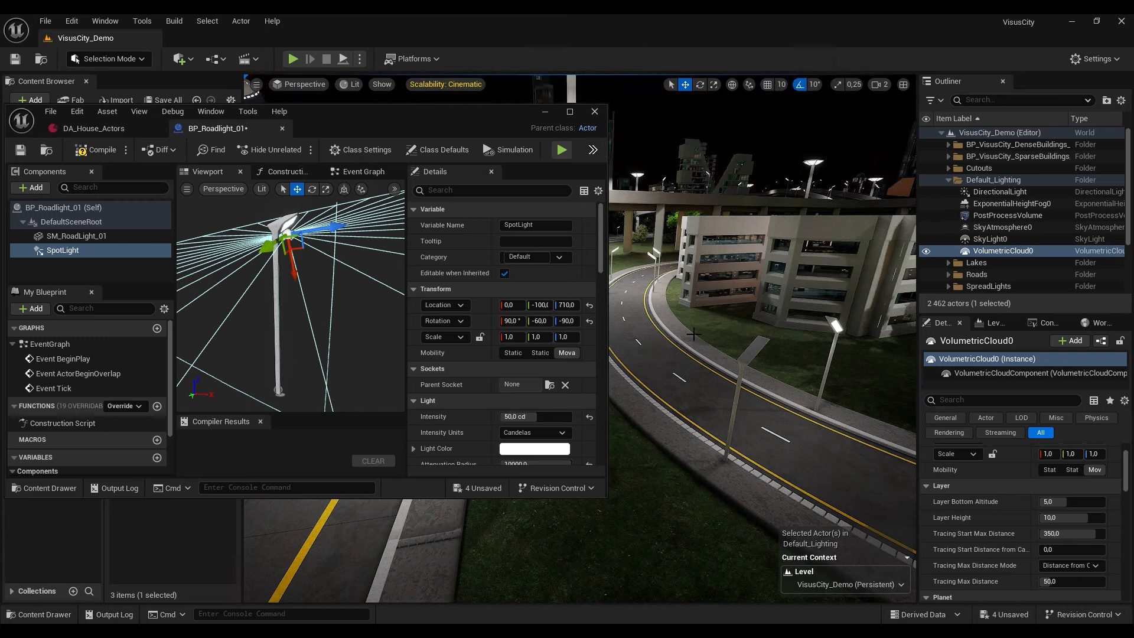
key(ctrl+l)
right_drag(695, 364, 761, 378)
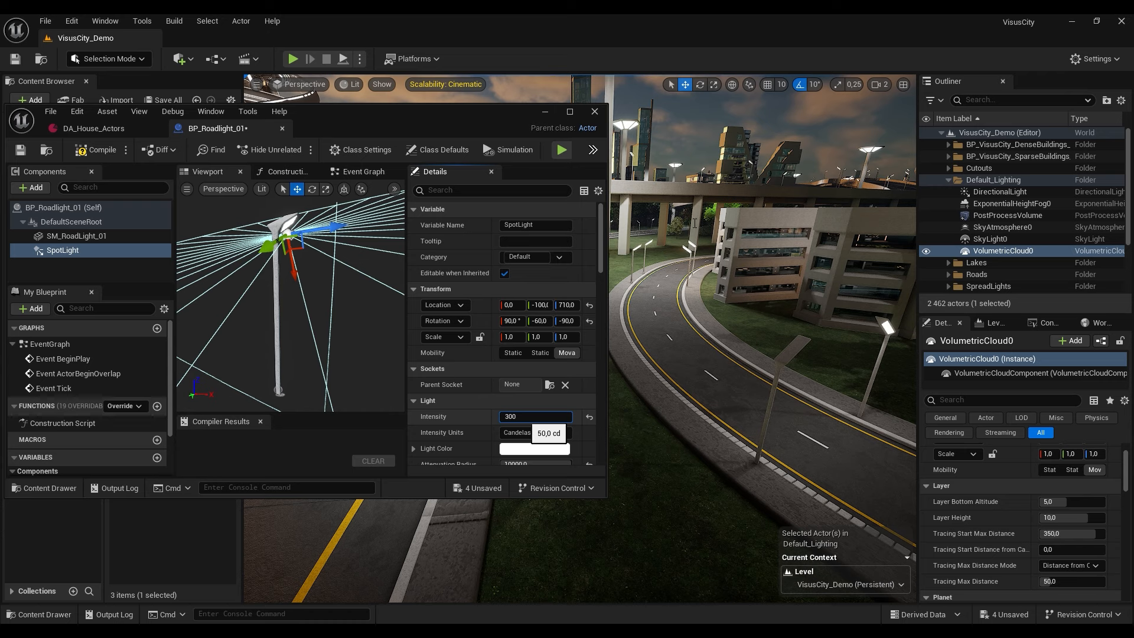
- Set the road light SpotLight's intensity to 300 cd and minimize the blueprint editor window
key(Return)
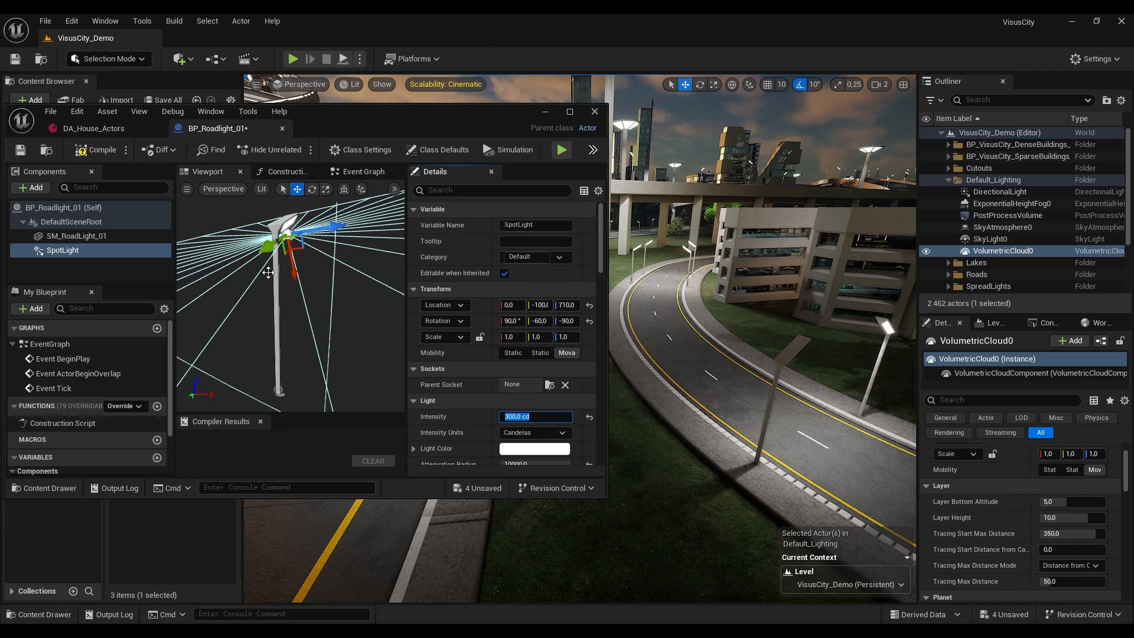
drag(359, 115, 615, 114)
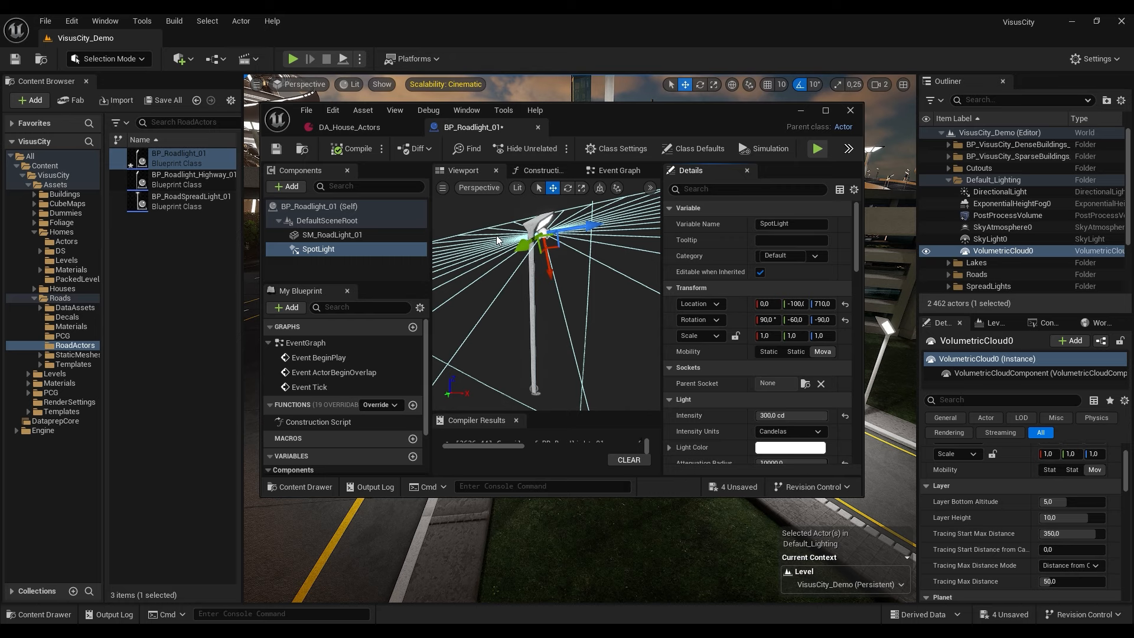
click(800, 111)
- Frame the round glass tower and open the CubeMaps material parameter collection from the RenderSettings folder
scroll(555, 322, up, 3)
right_drag(580, 339, 808, 297)
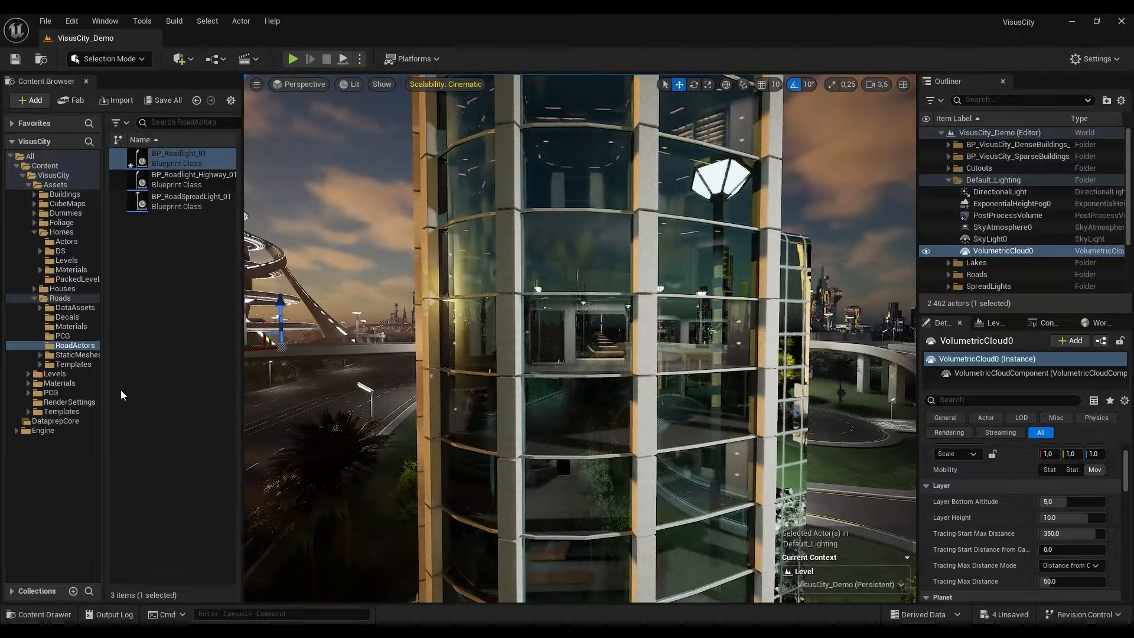
click(69, 402)
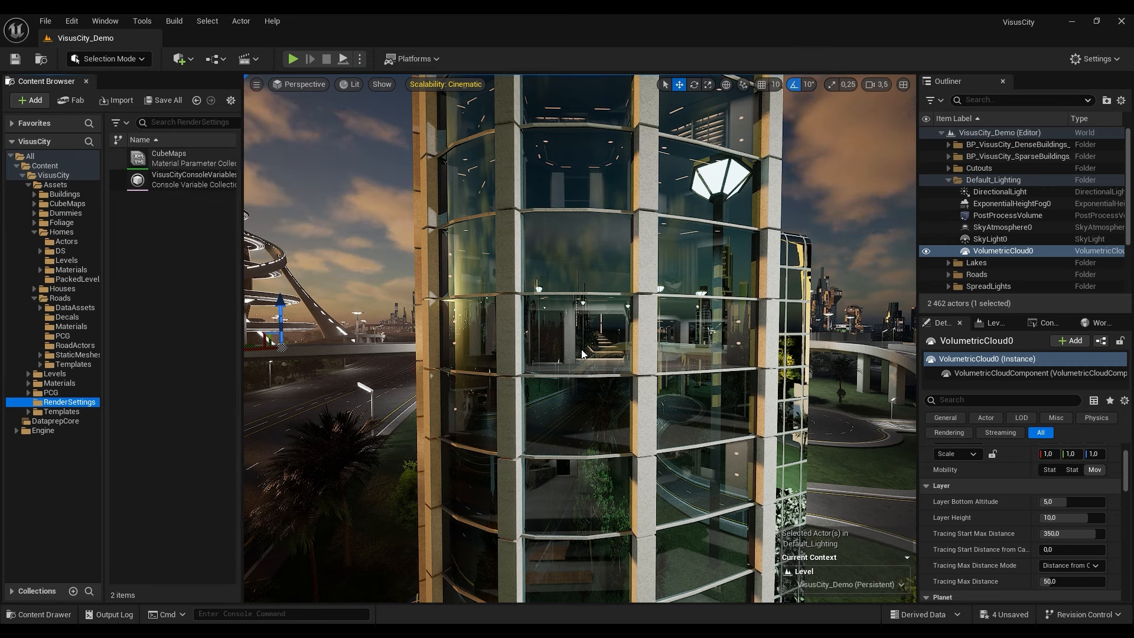
right_drag(580, 338, 582, 369)
right_drag(427, 284, 427, 258)
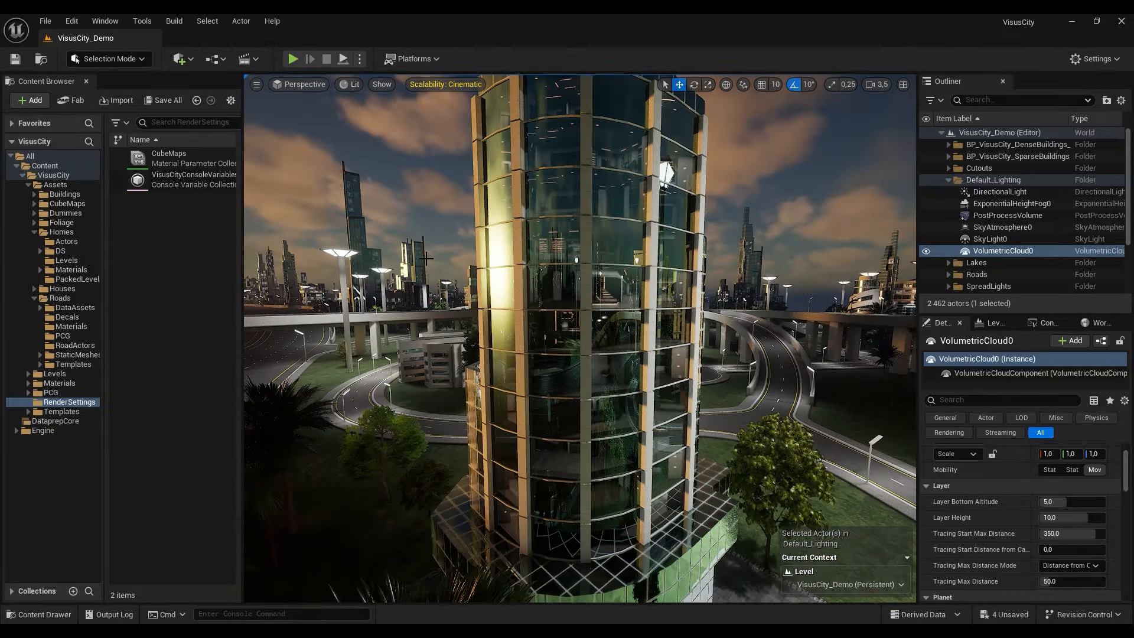
double_click(169, 153)
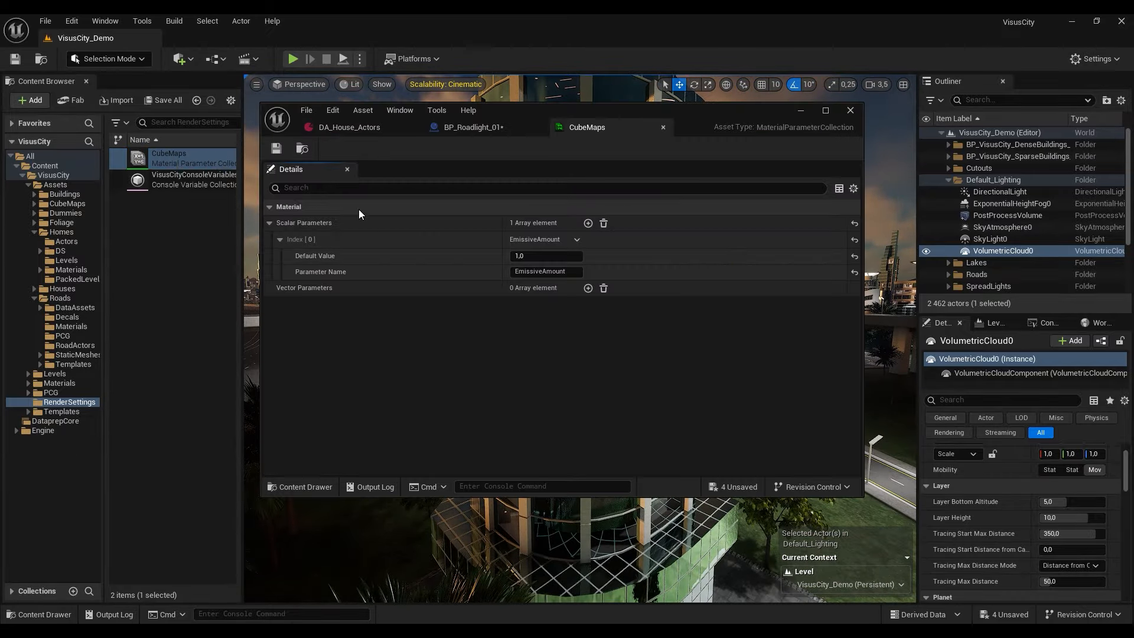
click(269, 222)
click(269, 222)
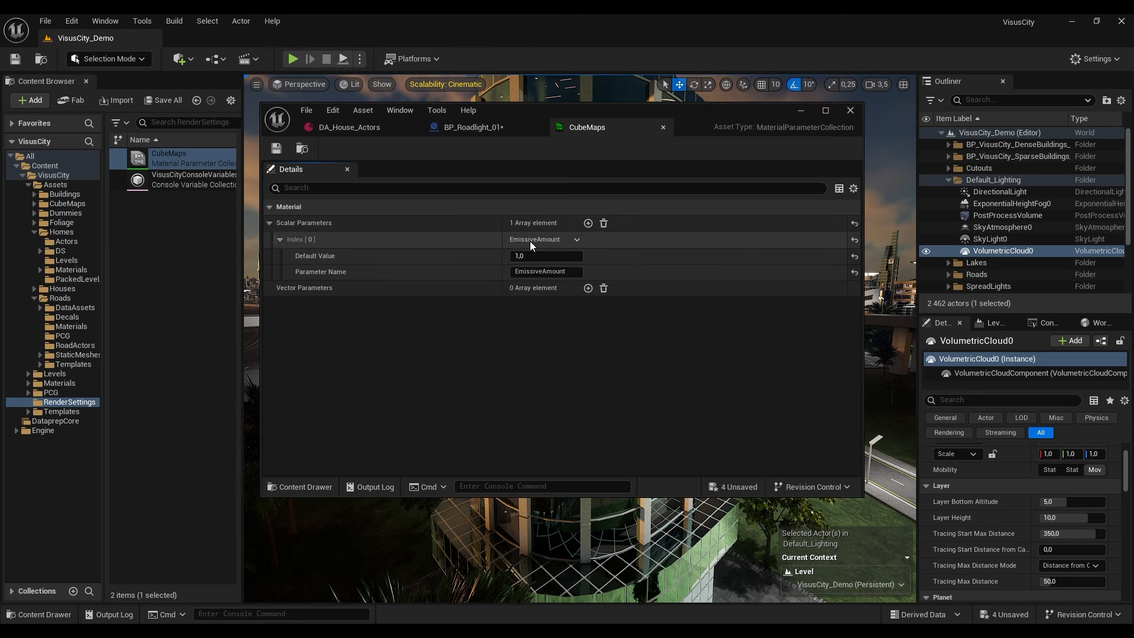
- Move the CubeMaps editor off the glass tower, set the EmissiveAmount default value to 10, and view the skyline
drag(615, 114, 1054, 114)
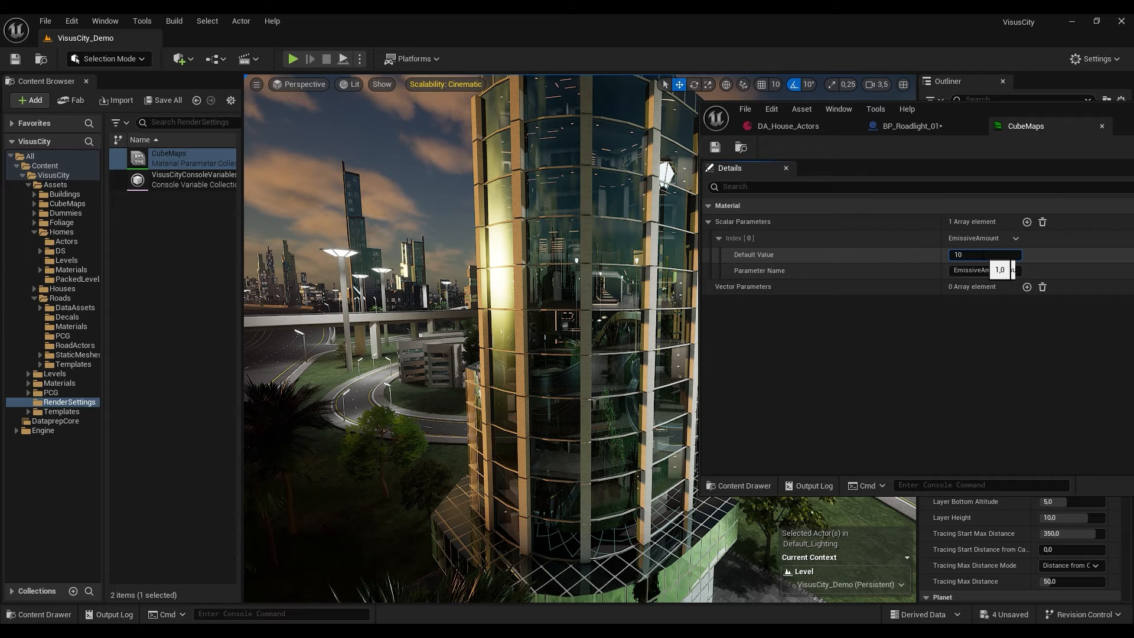
key(Return)
right_drag(576, 345, 531, 346)
key(s)
right_drag(456, 258, 508, 273)
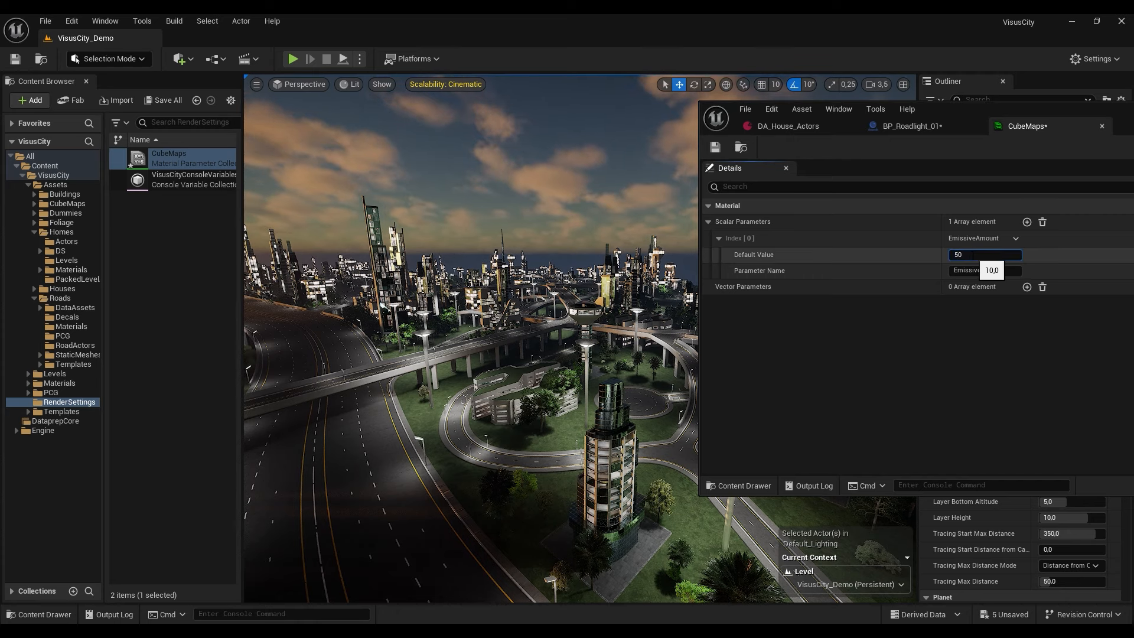
- Raise the EmissiveAmount default value to 50 and examine the building windows across the city
key(Return)
right_drag(599, 423, 390, 408)
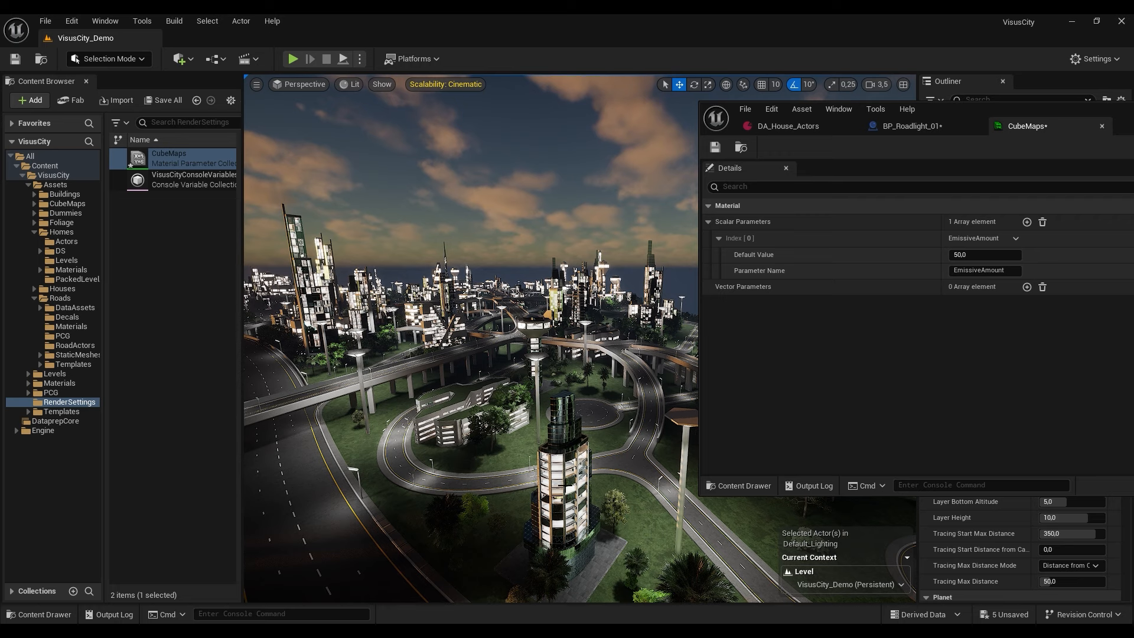
right_drag(611, 483, 588, 483)
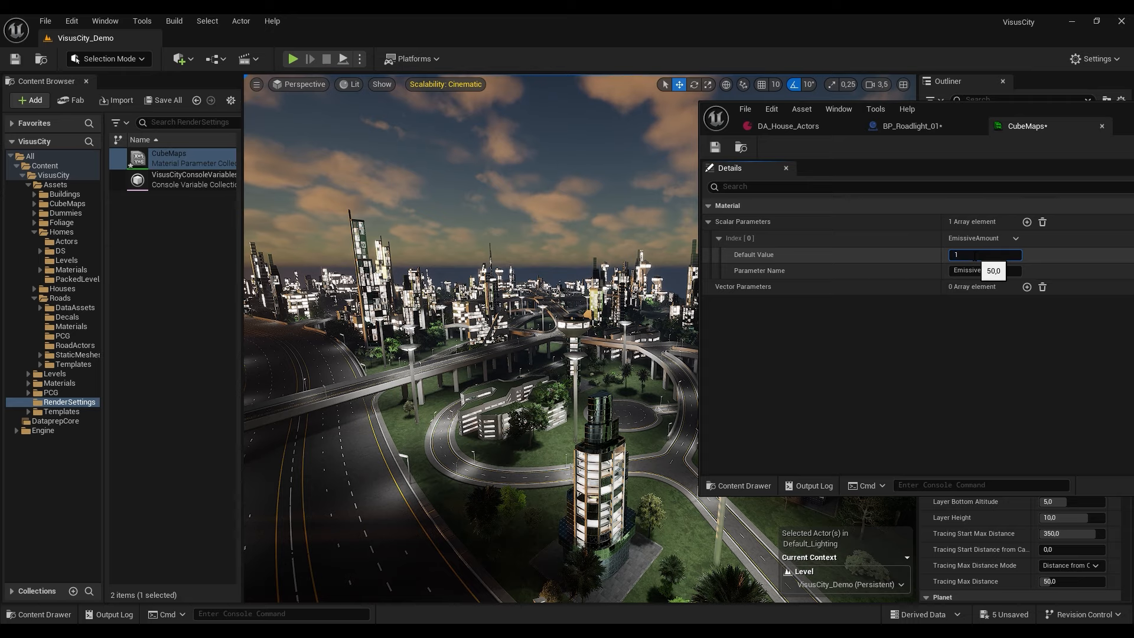
- Set the EmissiveAmount default value back to 1 with the dusk skyline in view
click(974, 257)
text(1)
key(Return)
- Frame the spiral tower from the highway and rotate the sun up to a bright daytime position
right_drag(590, 354, 425, 341)
key(w)
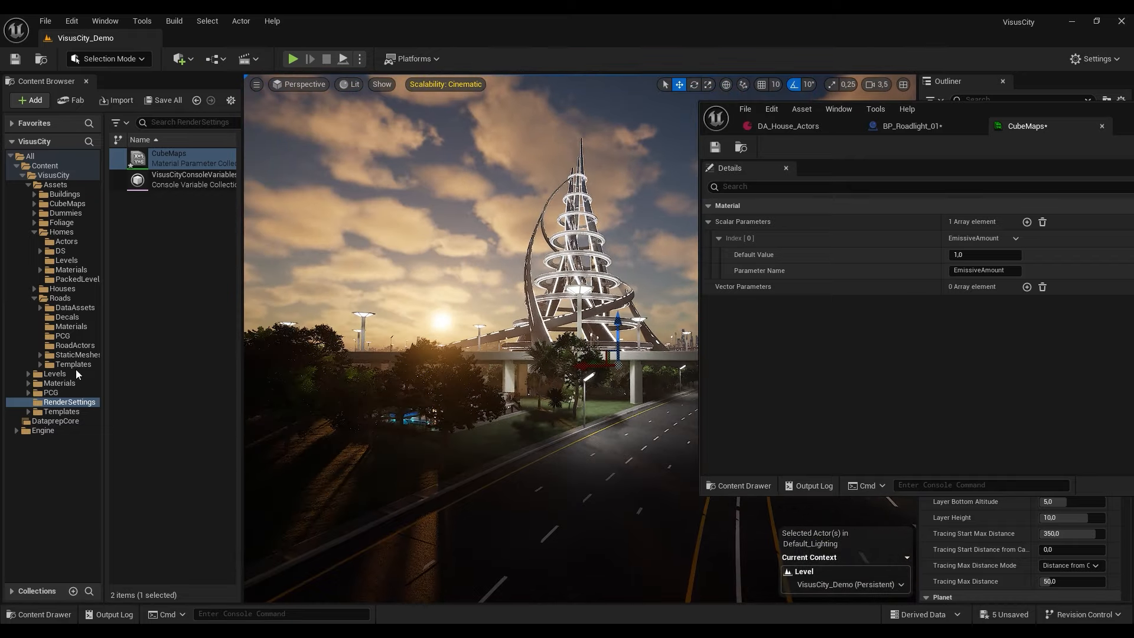
right_drag(679, 227, 714, 255)
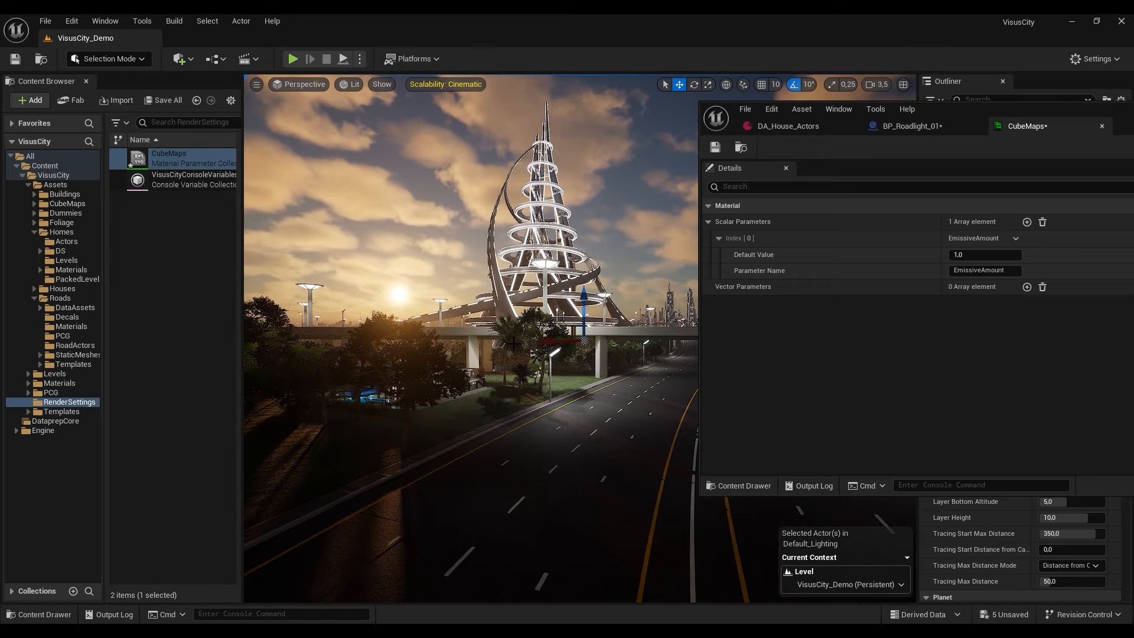
key(ctrl+l)
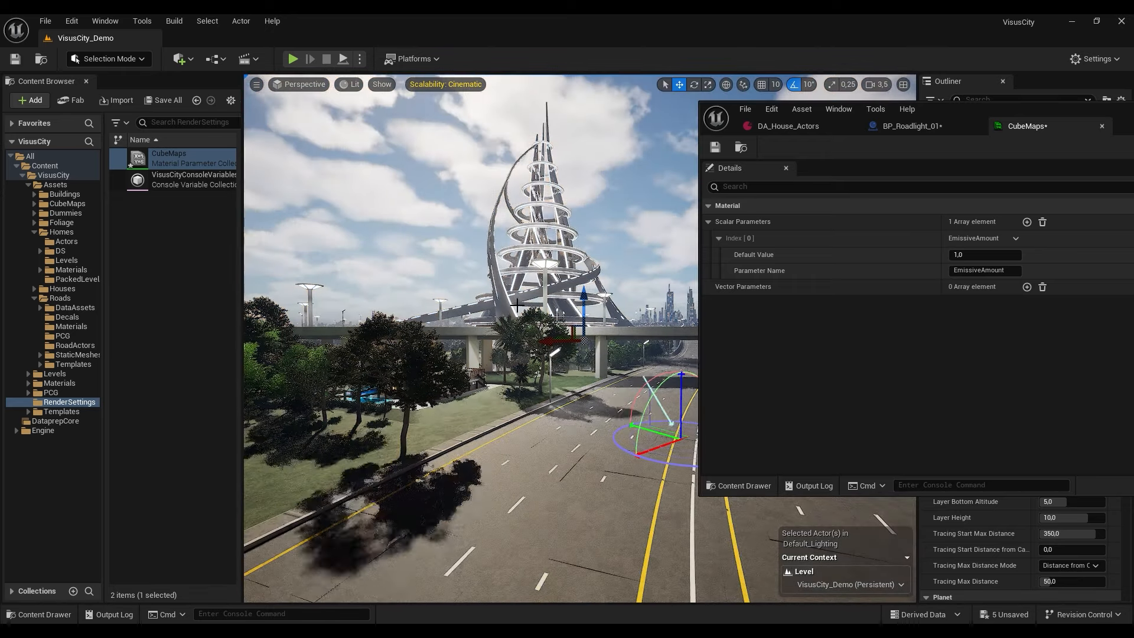
- Frame the round glass tower in daylight and set the EmissiveAmount default value to 10
key(w)
right_drag(516, 295, 612, 291)
scroll(617, 293, down, 1)
key(s)
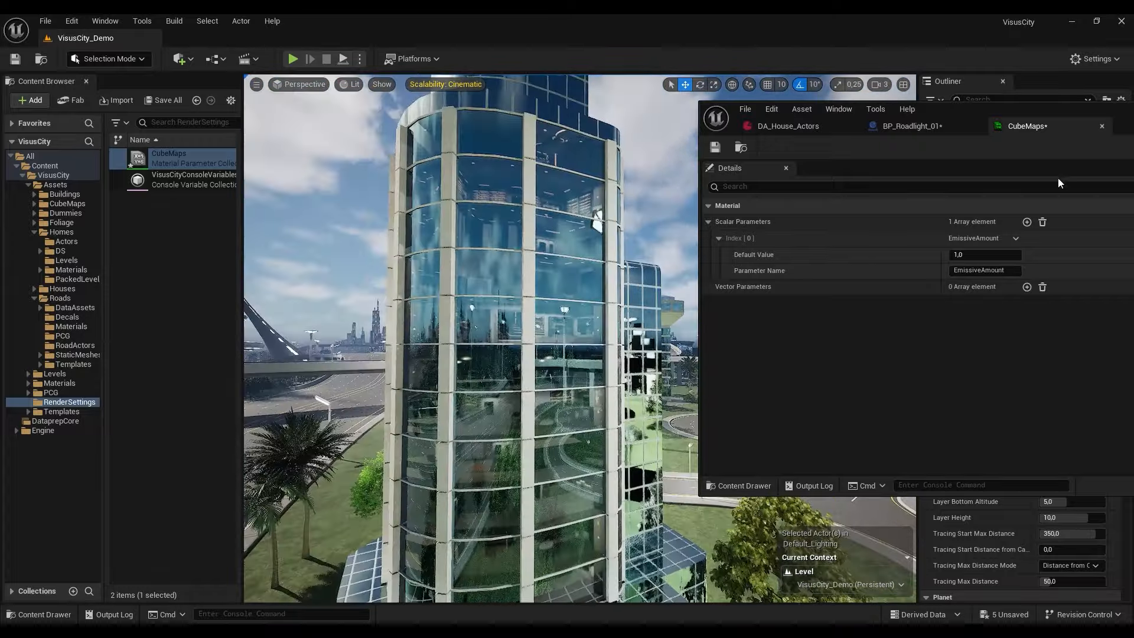
click(968, 251)
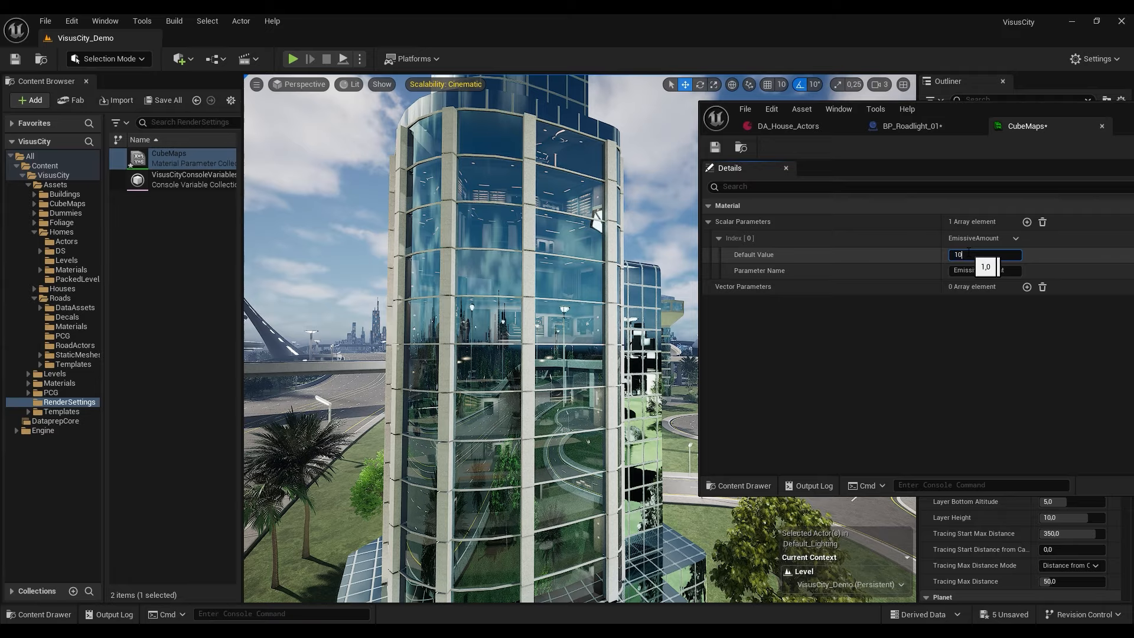
key(Return)
- View the city from above in daylight and restore the EmissiveAmount default value to 1
mouse_move(590, 295)
right_down()
mouse_move(629, 292)
mouse_move(623, 307)
mouse_move(641, 319)
mouse_move(570, 295)
right_up()
key(s)
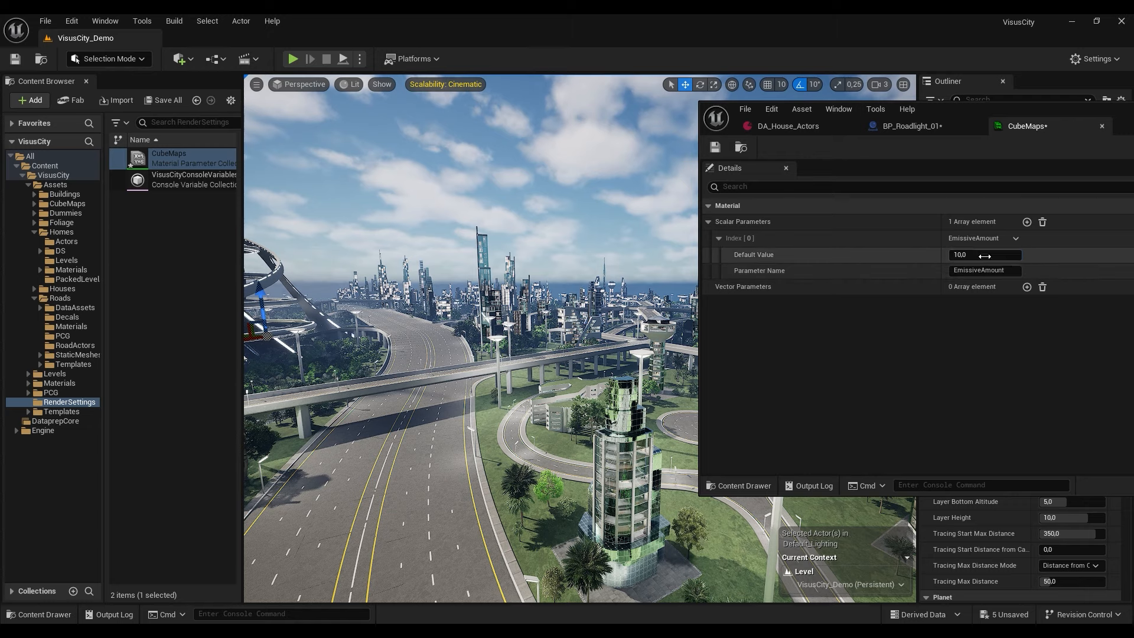
text(1)
key(Return)
- Go to the villa with the pool, minimize the CubeMaps editor, and examine the facade, window interiors and terrace
right_drag(597, 308, 475, 305)
key(w)
scroll(487, 304, down, 1)
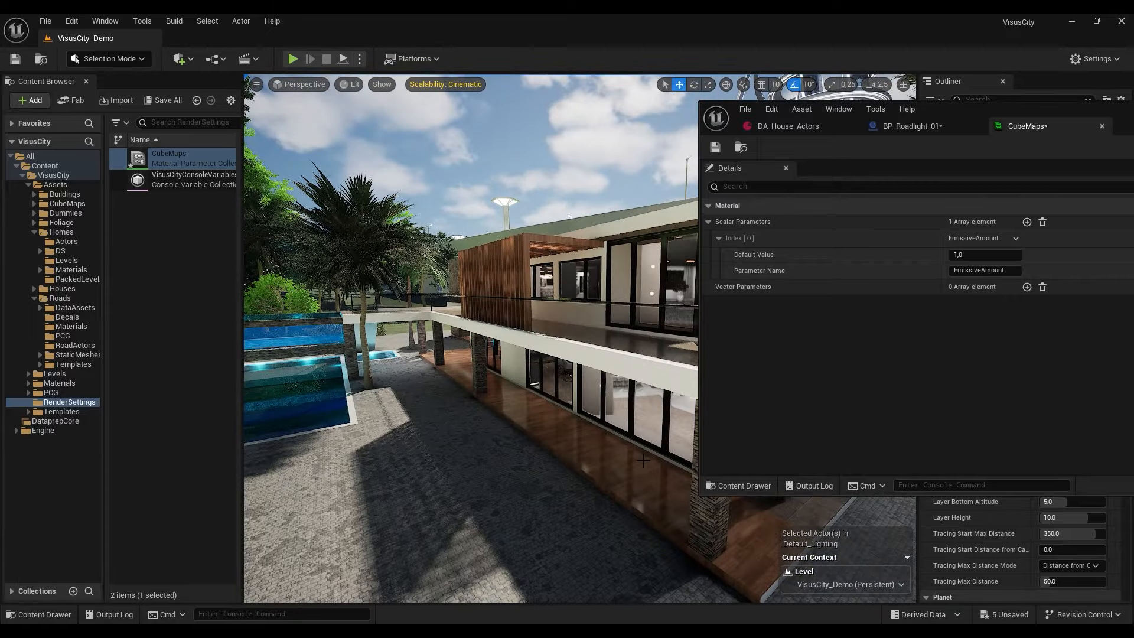
drag(1100, 114, 935, 111)
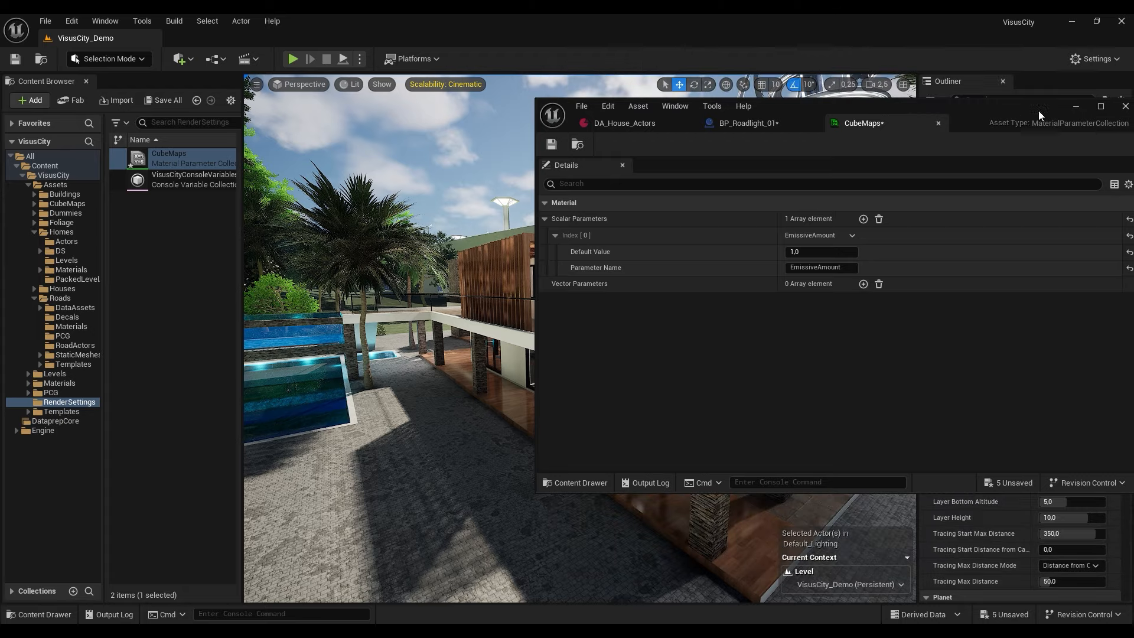
click(1077, 106)
key(a)
right_drag(570, 374, 632, 373)
scroll(571, 374, down, 3)
key(a)
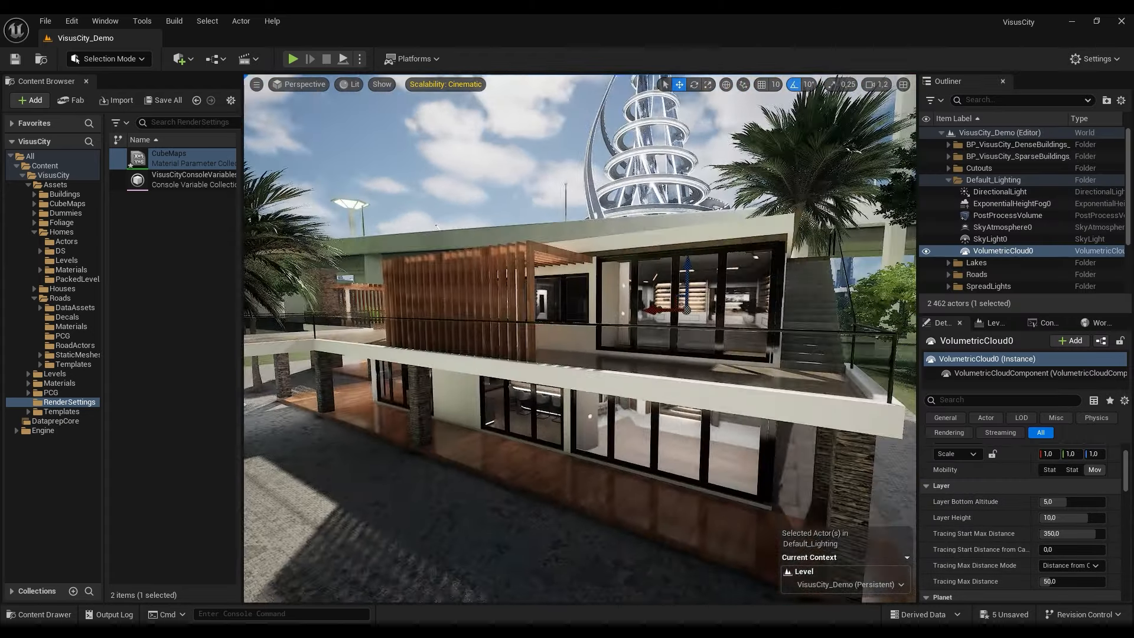
right_drag(583, 332, 614, 331)
key(a)
key(w)
key(q)
key(w)
scroll(583, 331, down, 2)
right_drag(568, 449, 531, 452)
key(s)
key(s)
right_drag(637, 313, 662, 313)
key(w)
key(d)
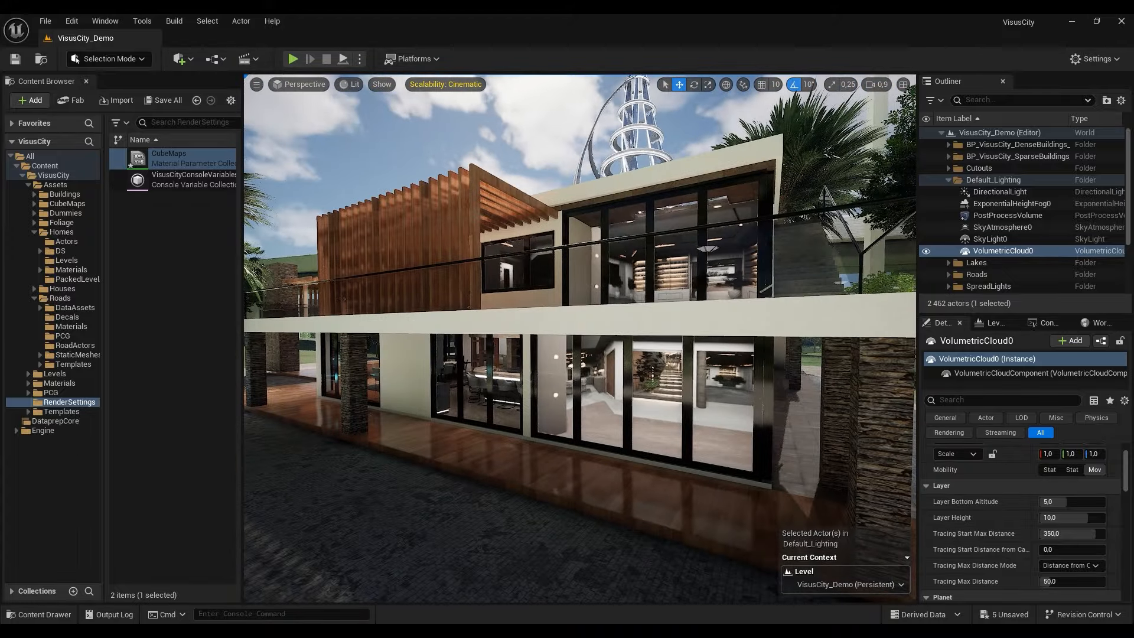
right_drag(518, 444, 479, 440)
key(w)
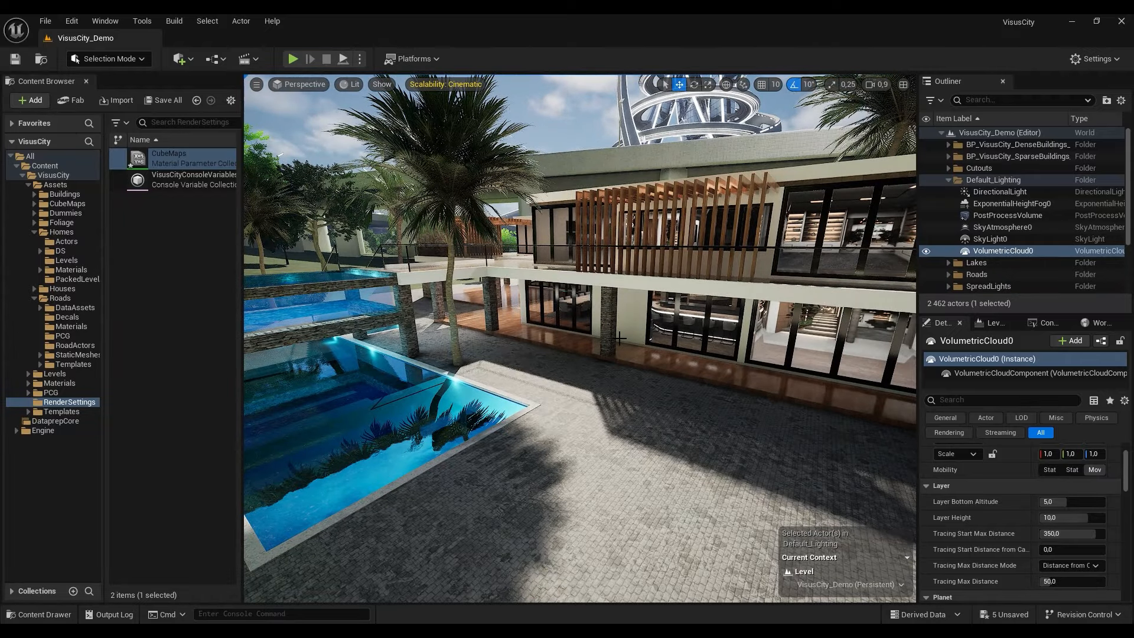
right_drag(644, 323, 712, 248)
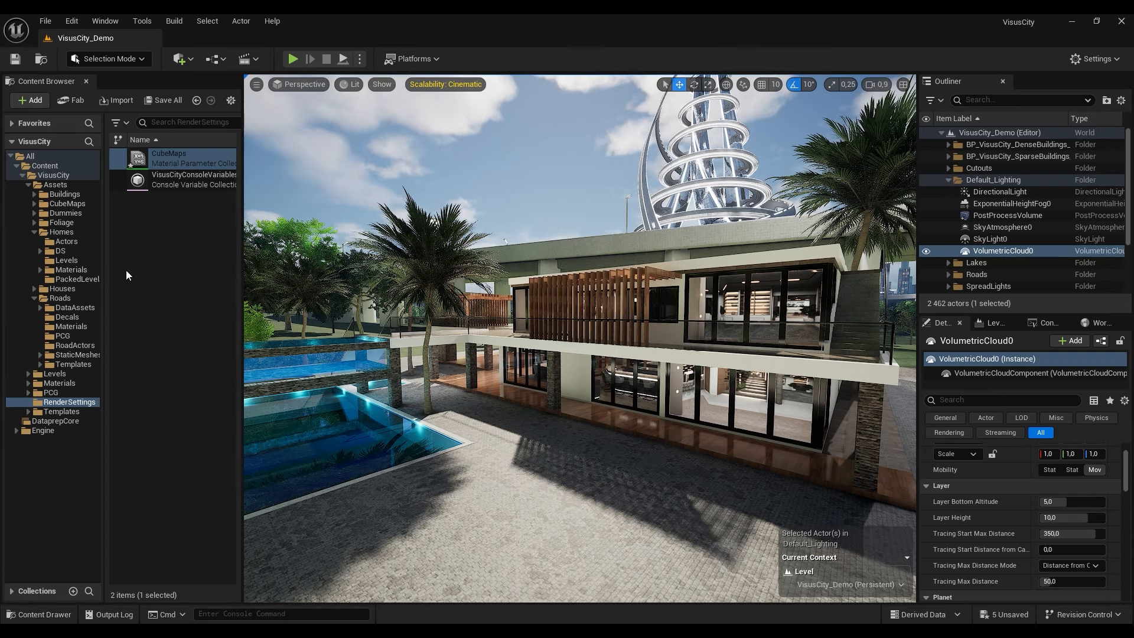
- Open the L_Home_01 level from the Homes Levels folder and view the villa's exterior from the pool side
click(55, 260)
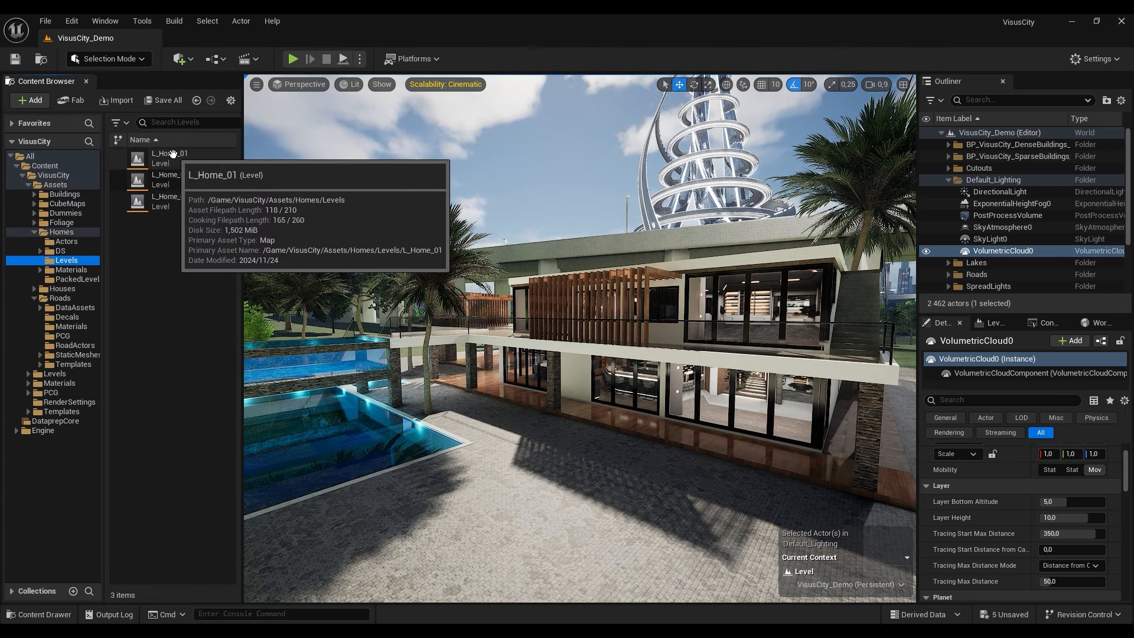
double_click(173, 154)
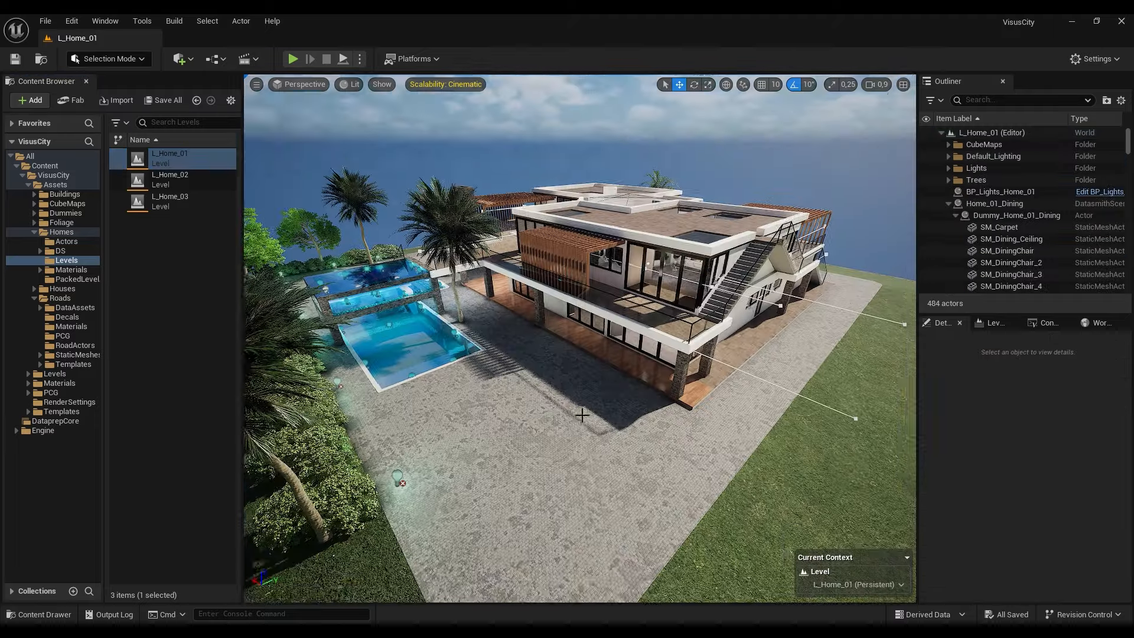
right_drag(580, 338, 435, 324)
scroll(575, 326, up, 5)
scroll(534, 324, up, 4)
scroll(456, 325, down, 6)
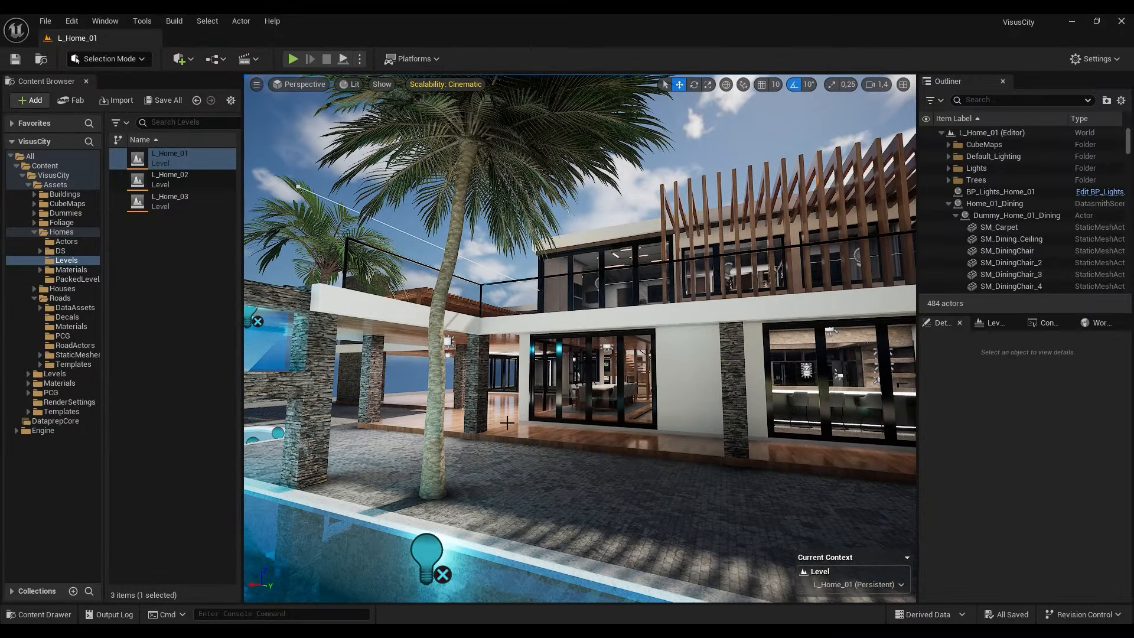
right_drag(541, 431, 582, 448)
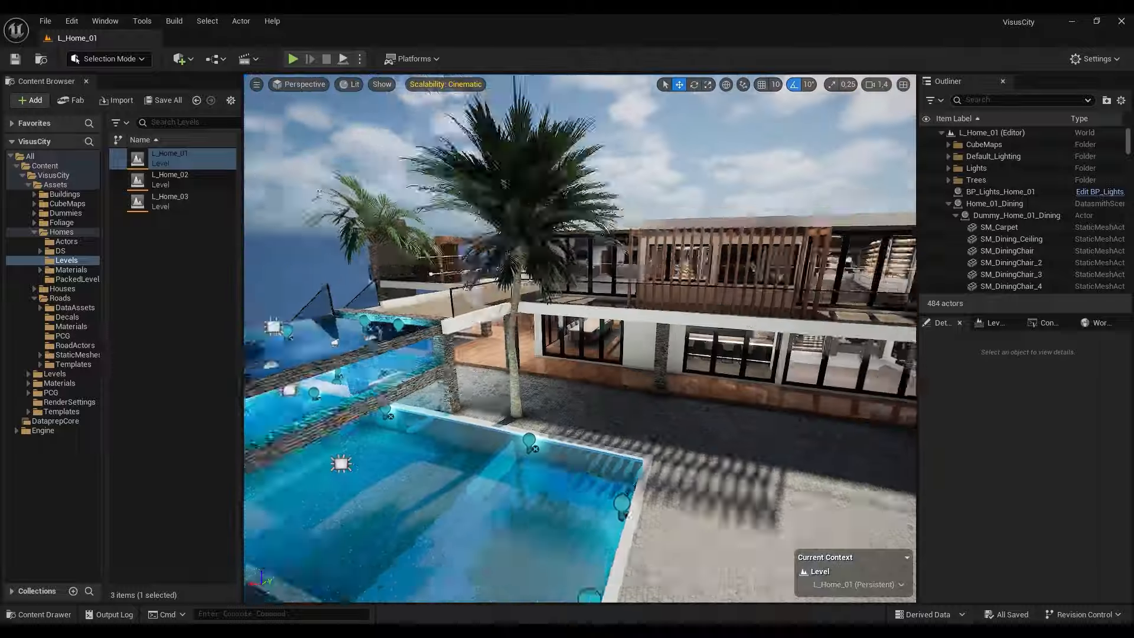
key(s)
key(w)
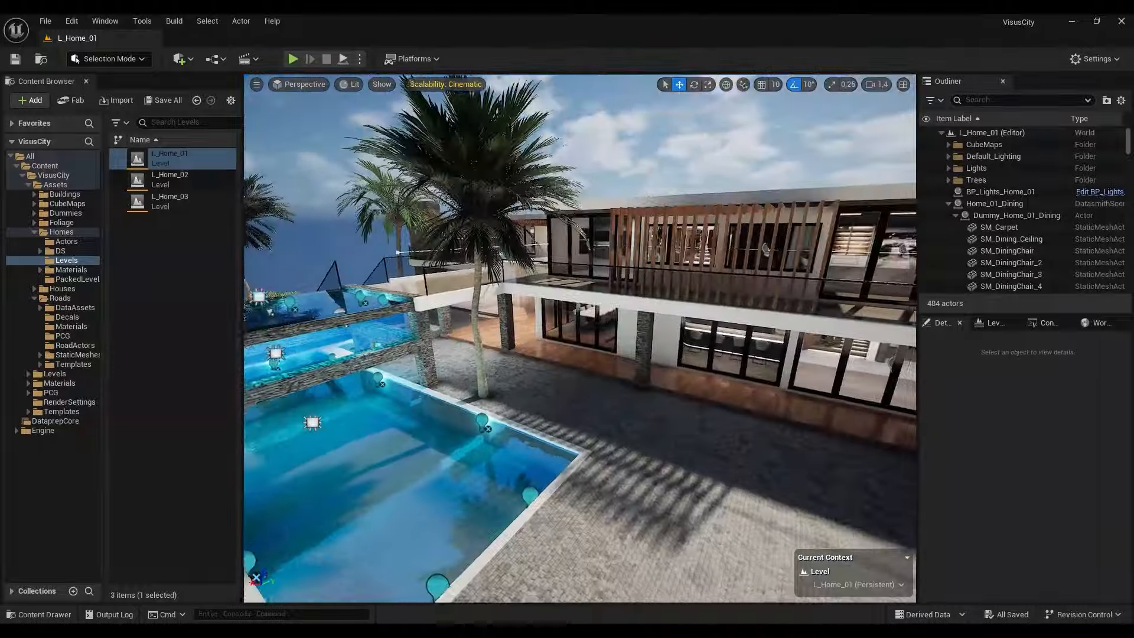
- Enter the villa through the glass doors and examine the dining area, staircase and kitchen
key(w)
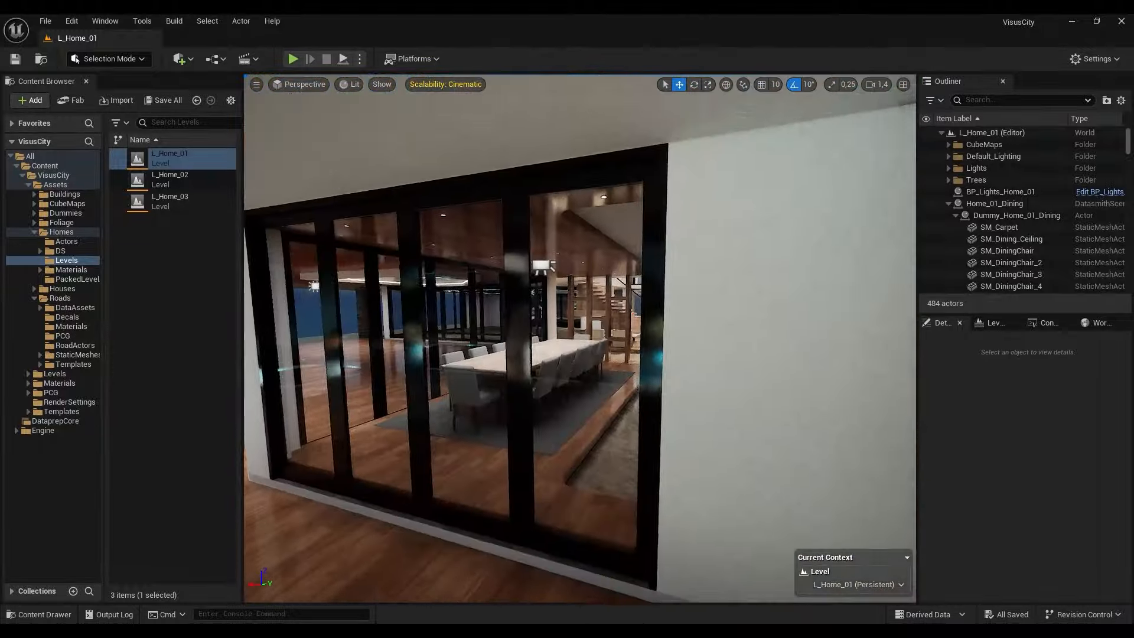
key(w)
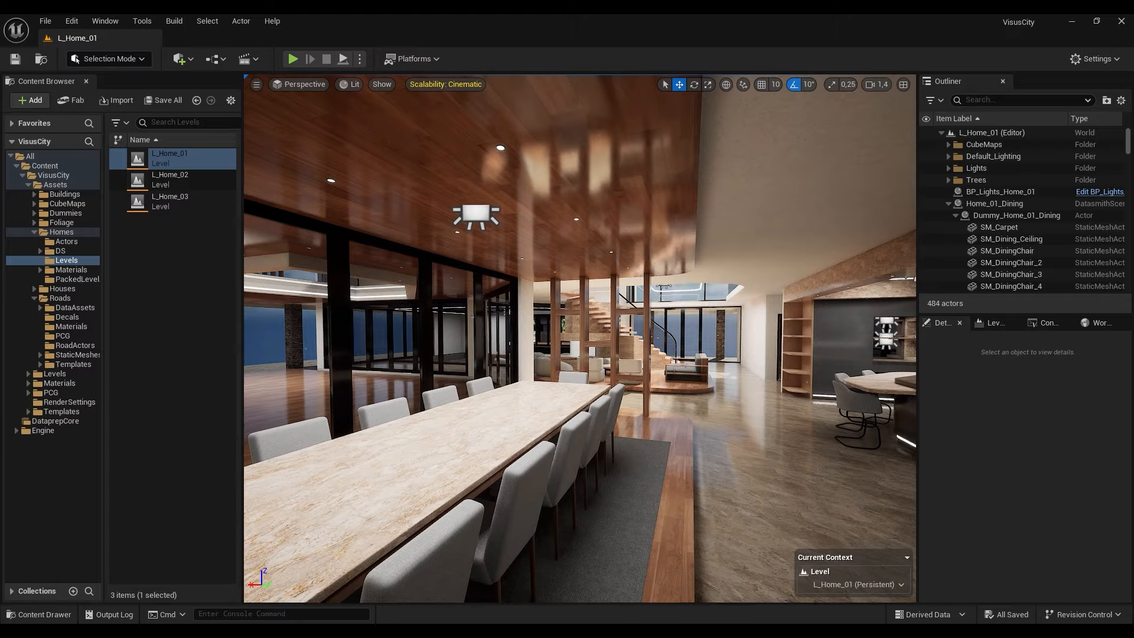
key(w)
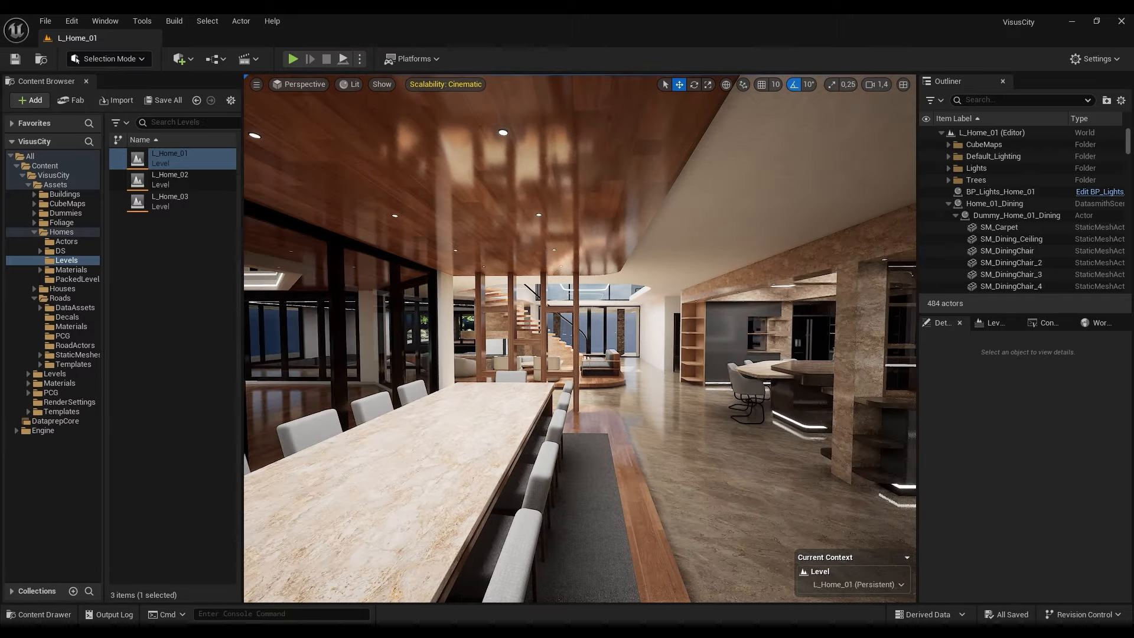
key(s)
key(w)
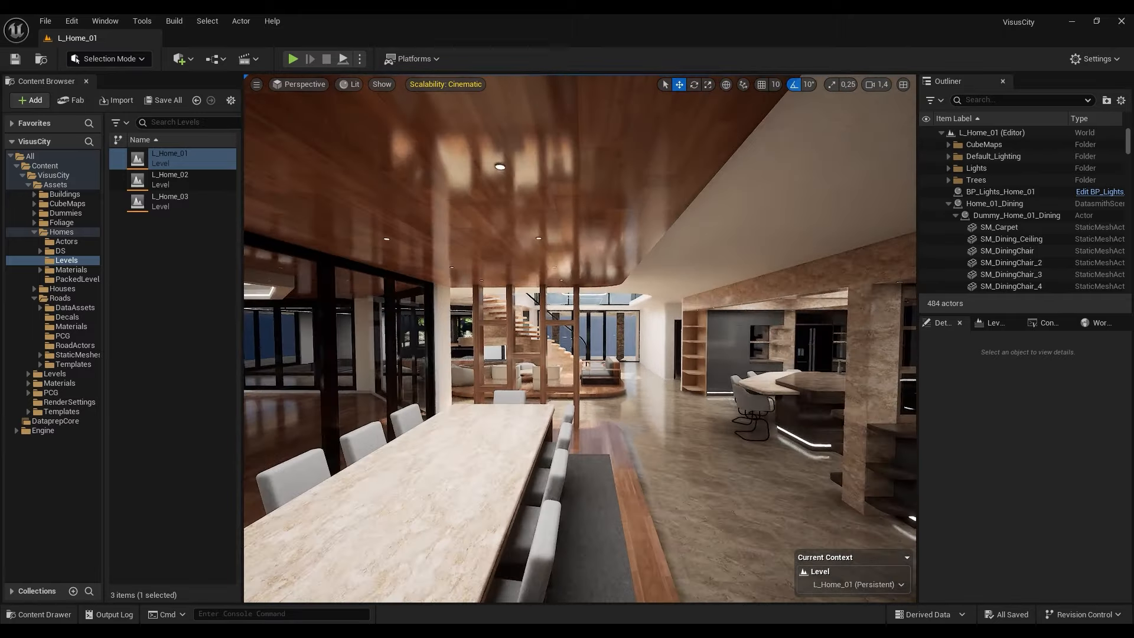
right_drag(580, 339, 568, 313)
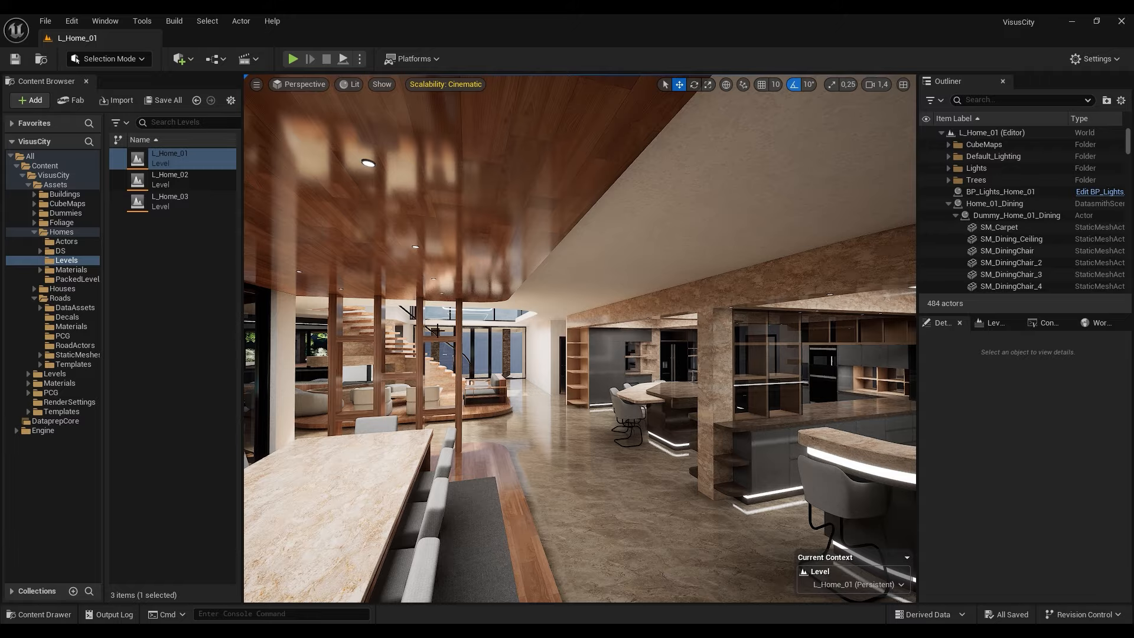
- Walk through the villa's kitchen and examine its shelving, bar seating, cooktop and sink island
right_drag(580, 338, 676, 350)
key(s)
key(w)
key(s)
key(w)
scroll(615, 352, down, 3)
key(a)
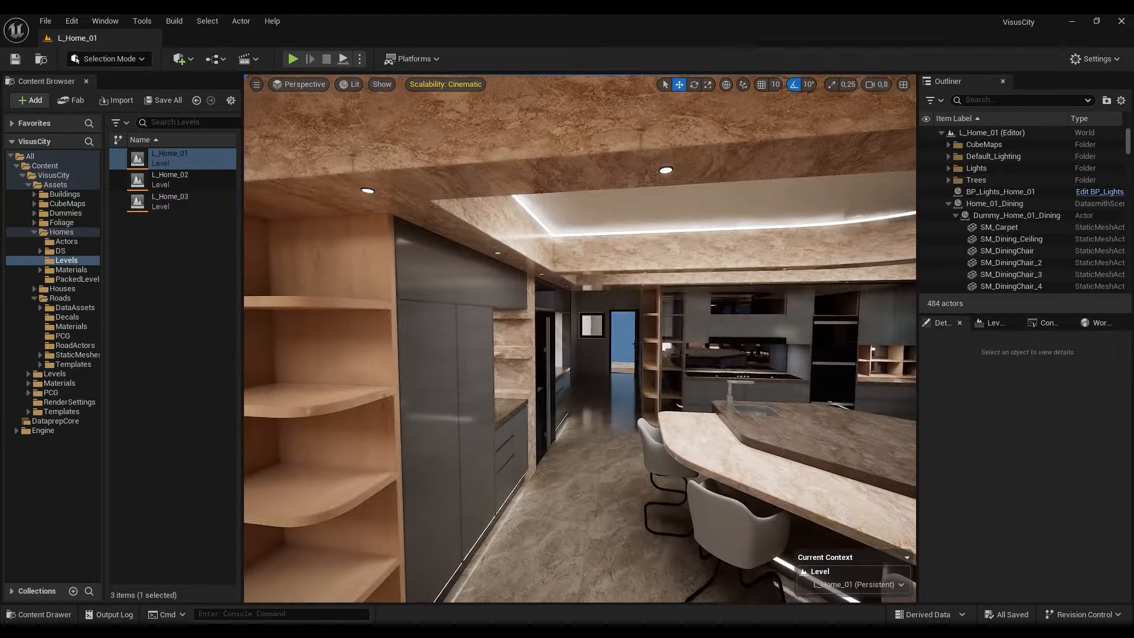
key(w)
right_drag(580, 338, 656, 337)
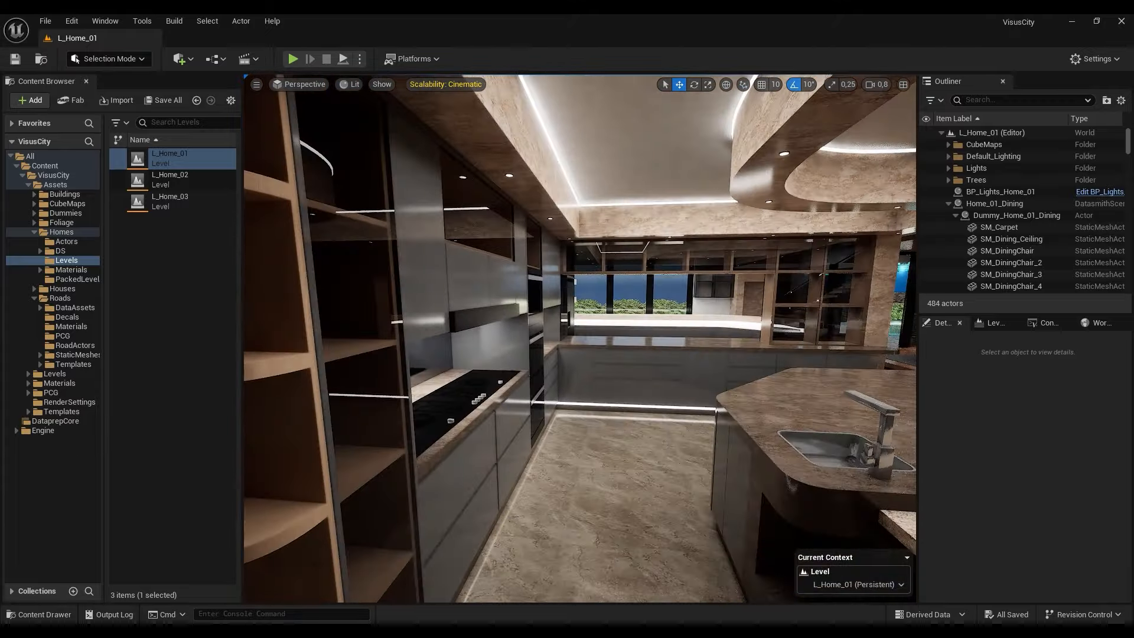
- Leave the kitchen for the terrace and view the garden, pool and villa facade from outside
right_drag(580, 338, 507, 328)
right_drag(672, 271, 708, 266)
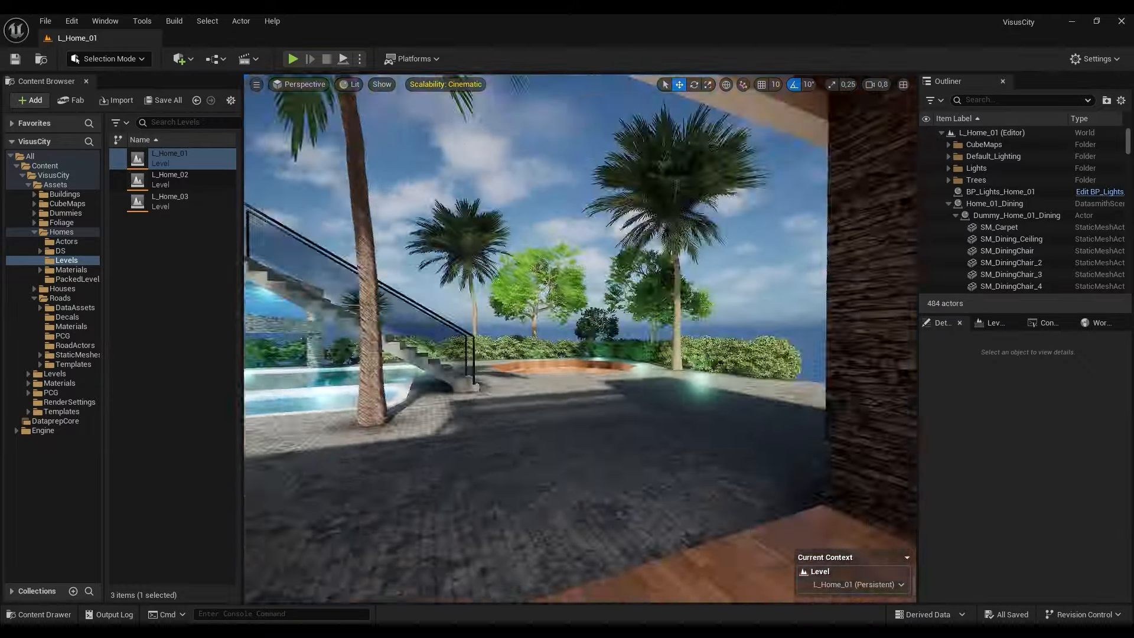
right_drag(708, 267, 673, 271)
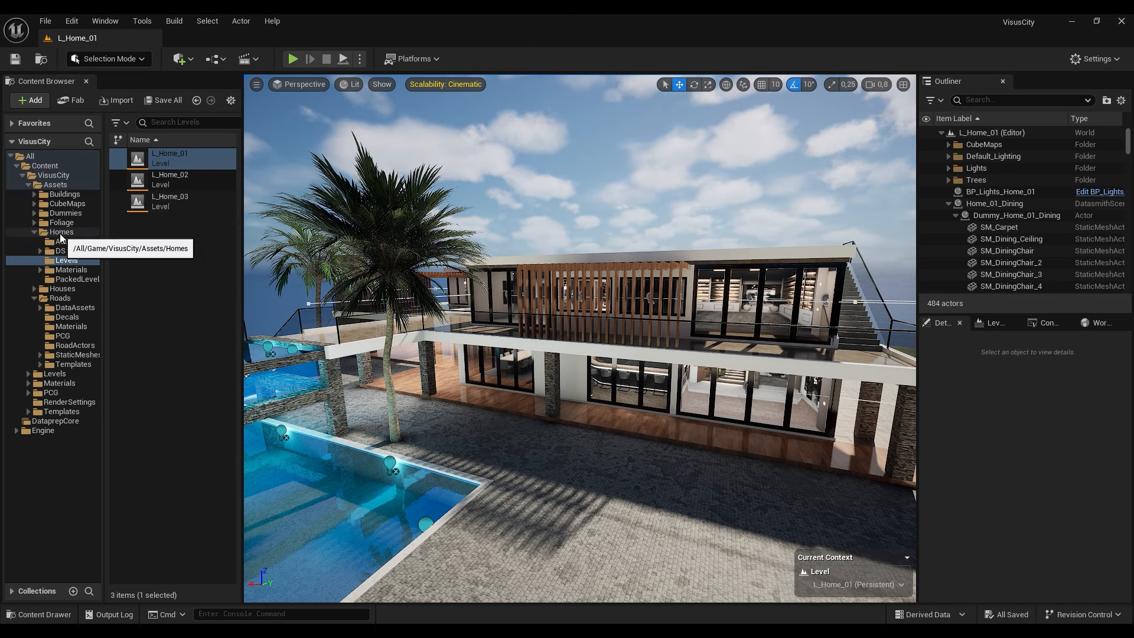
- Browse the Levels folders of the Houses, Buildings and Homes assets
click(34, 290)
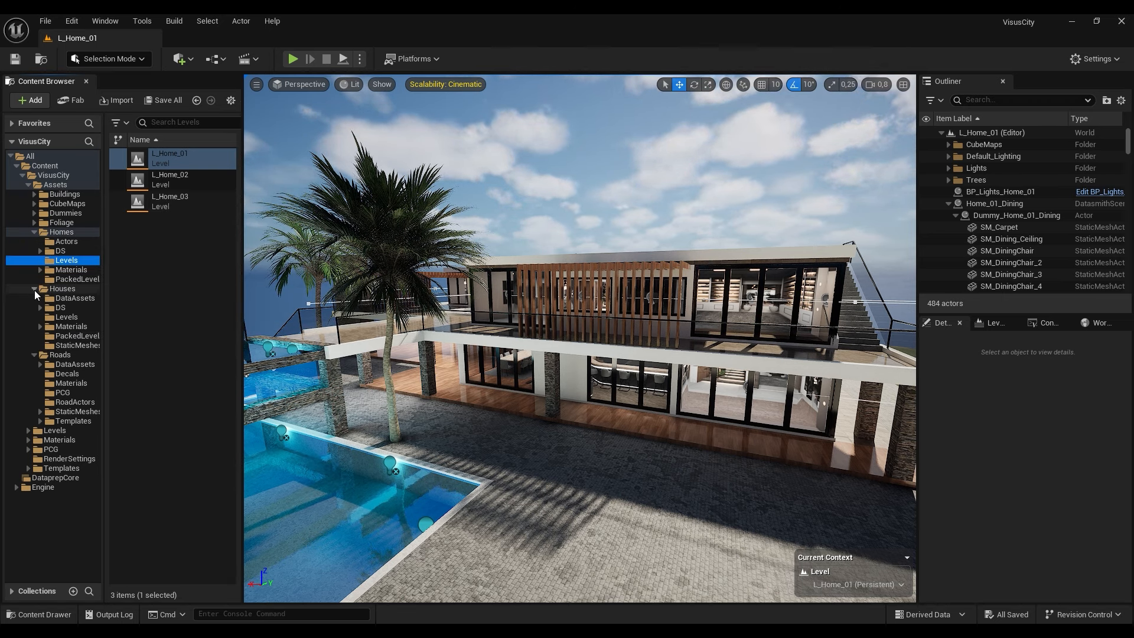
click(65, 316)
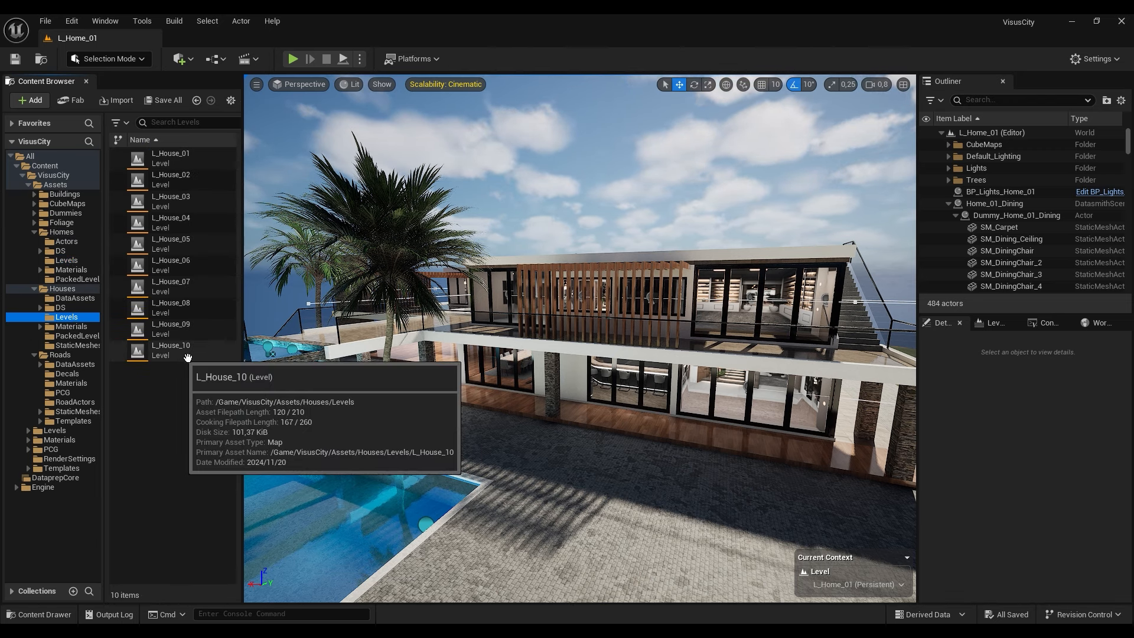
click(34, 195)
click(61, 224)
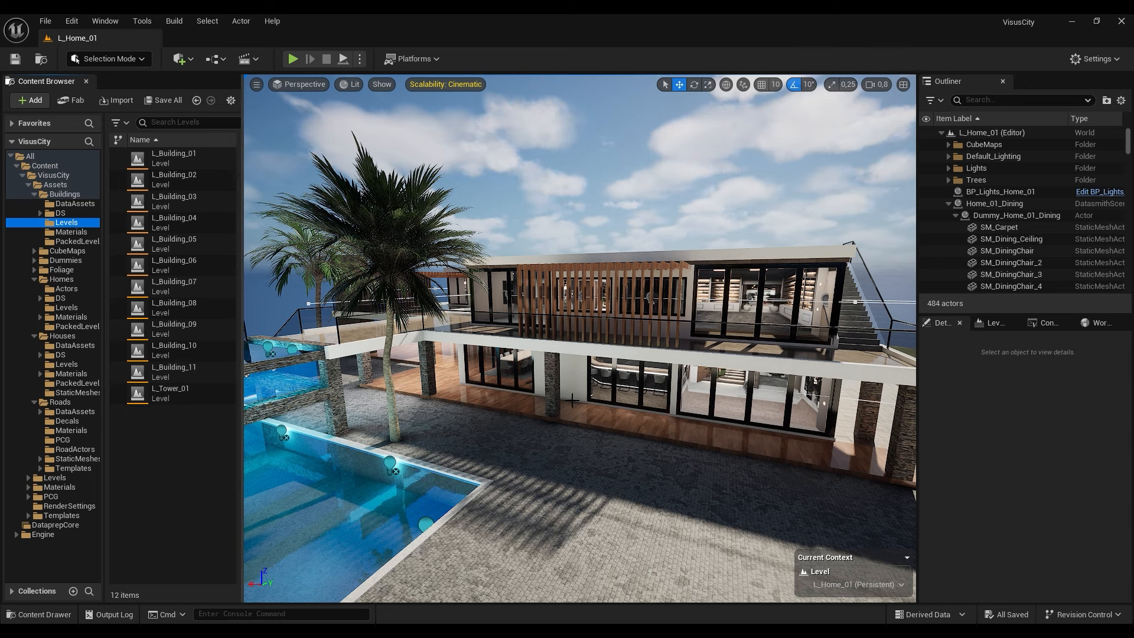
mouse_move(571, 398)
right_down()
mouse_move(588, 398)
mouse_move(572, 398)
right_up()
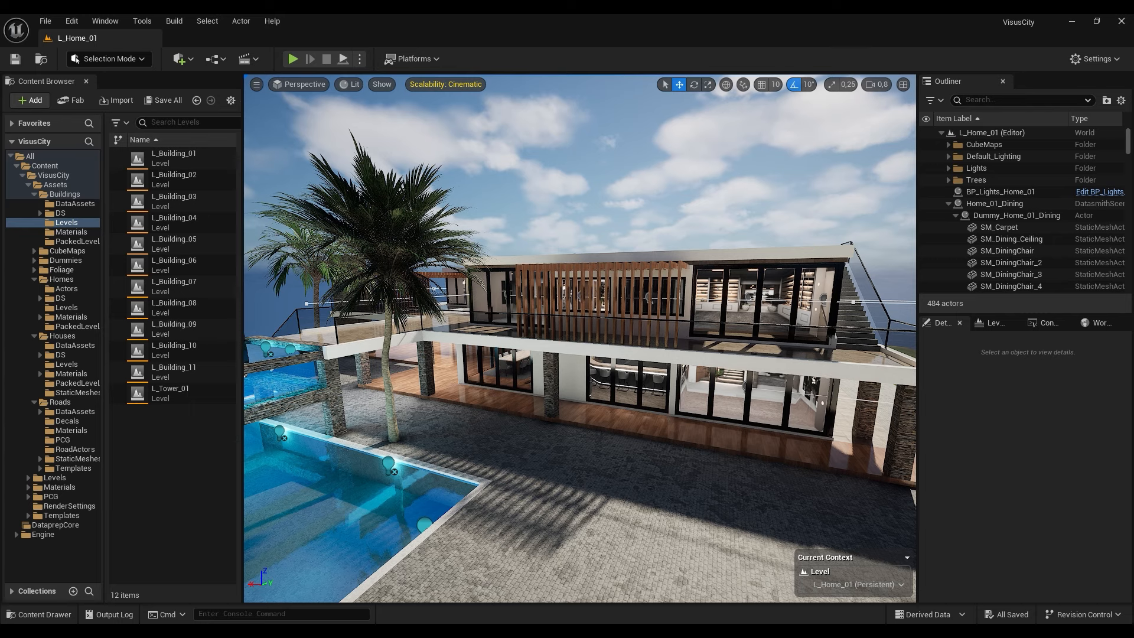
mouse_move(581, 397)
right_down()
mouse_move(567, 396)
mouse_move(610, 396)
mouse_move(584, 396)
right_up()
key(d)
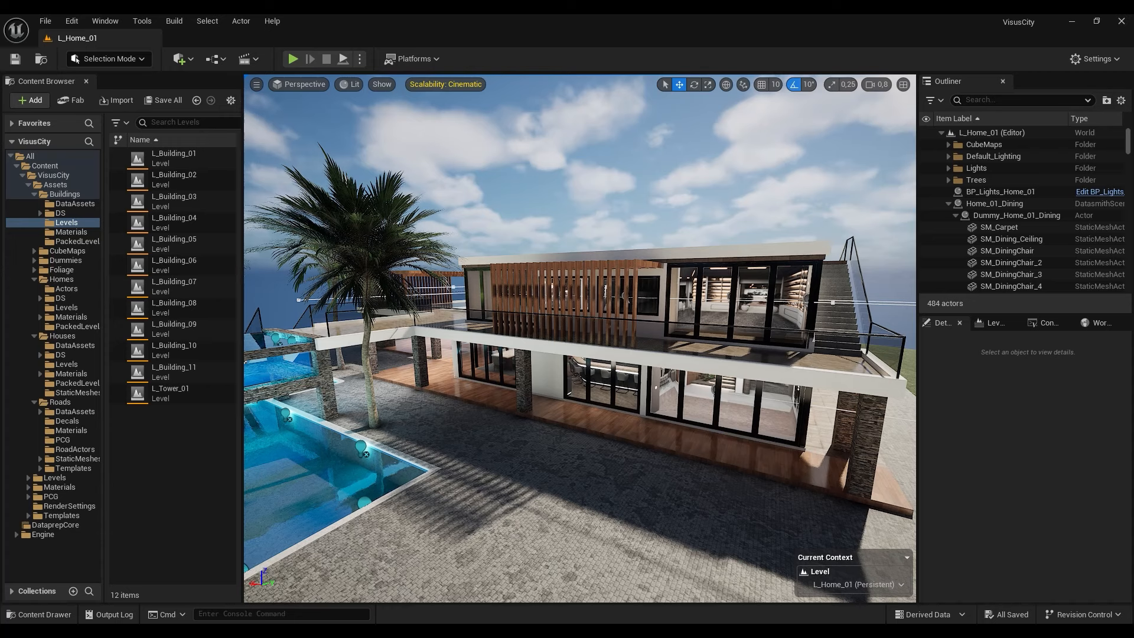
right_drag(580, 338, 586, 338)
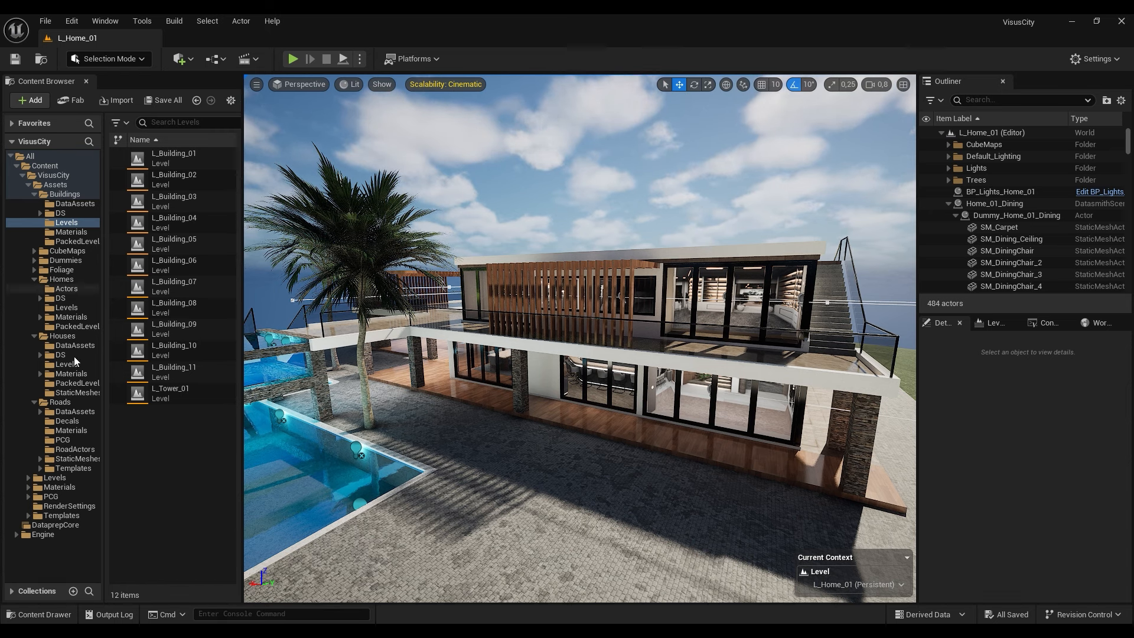
click(68, 308)
- Select the cube map actor B_CubeMaps7 behind the ground-floor corner window and move it out beside the villa over the lawn
right_drag(627, 365, 492, 335)
key(d)
key(g)
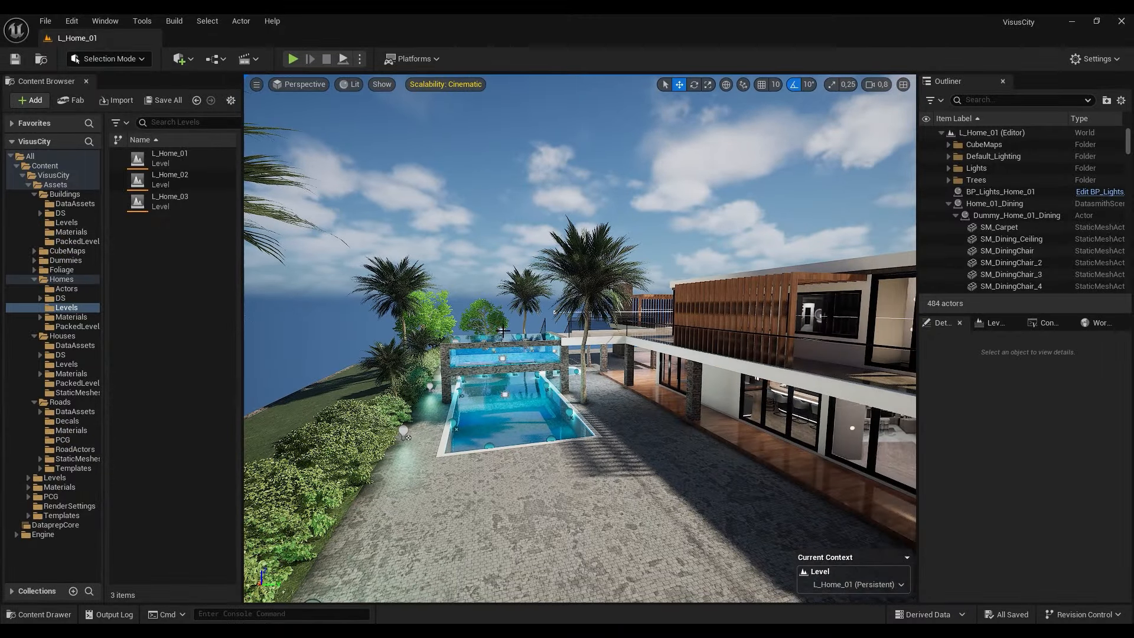
right_drag(685, 367, 704, 389)
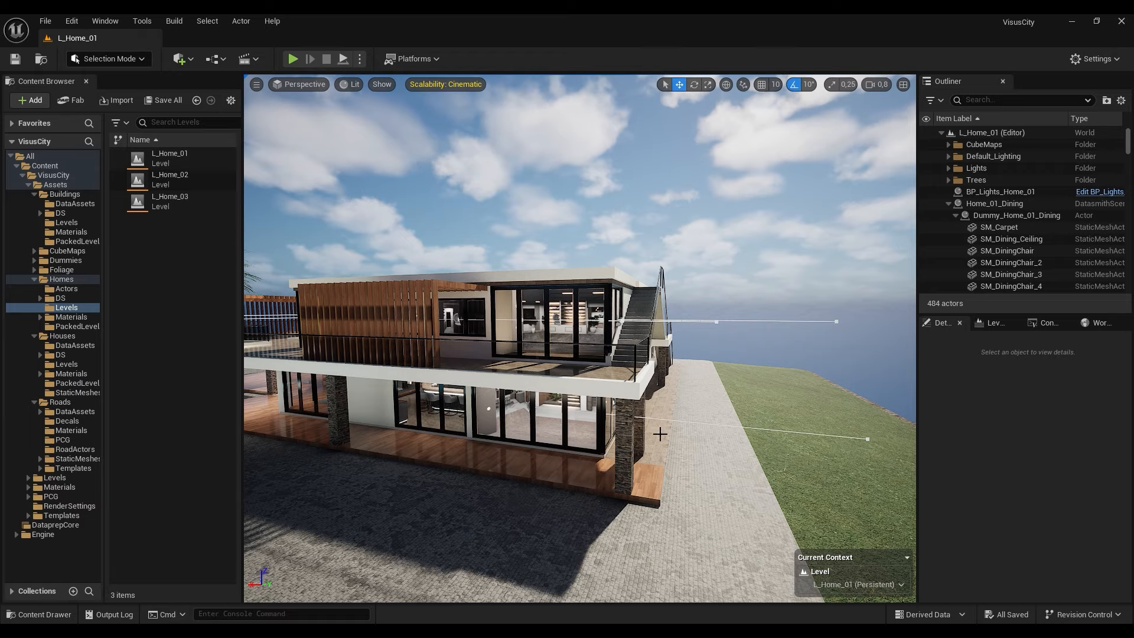
click(691, 421)
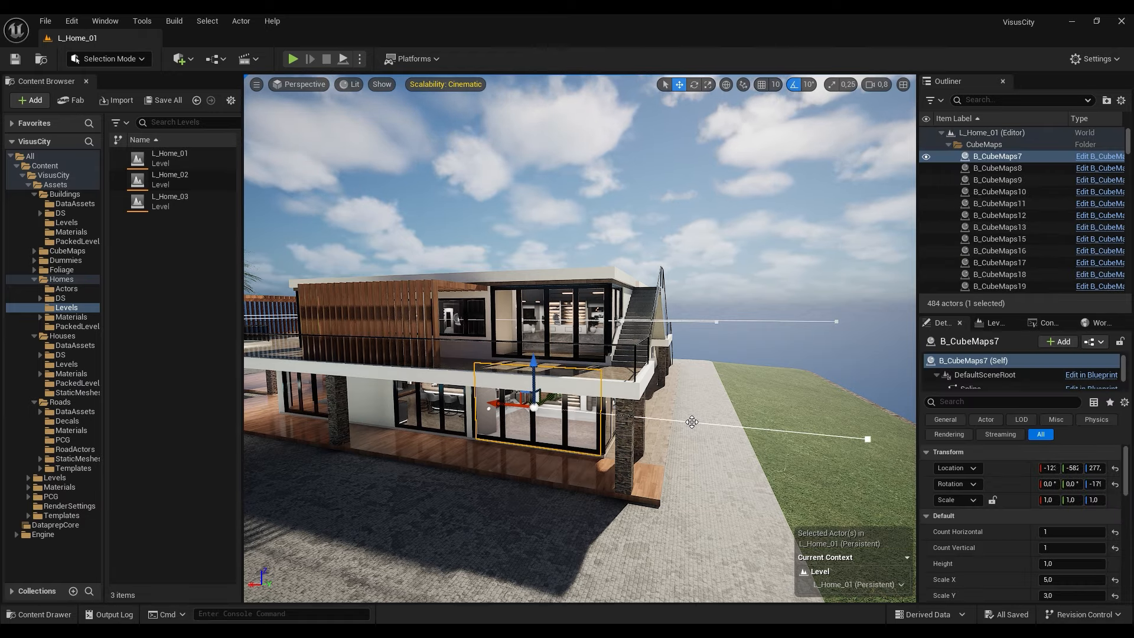
right_drag(692, 421, 692, 440)
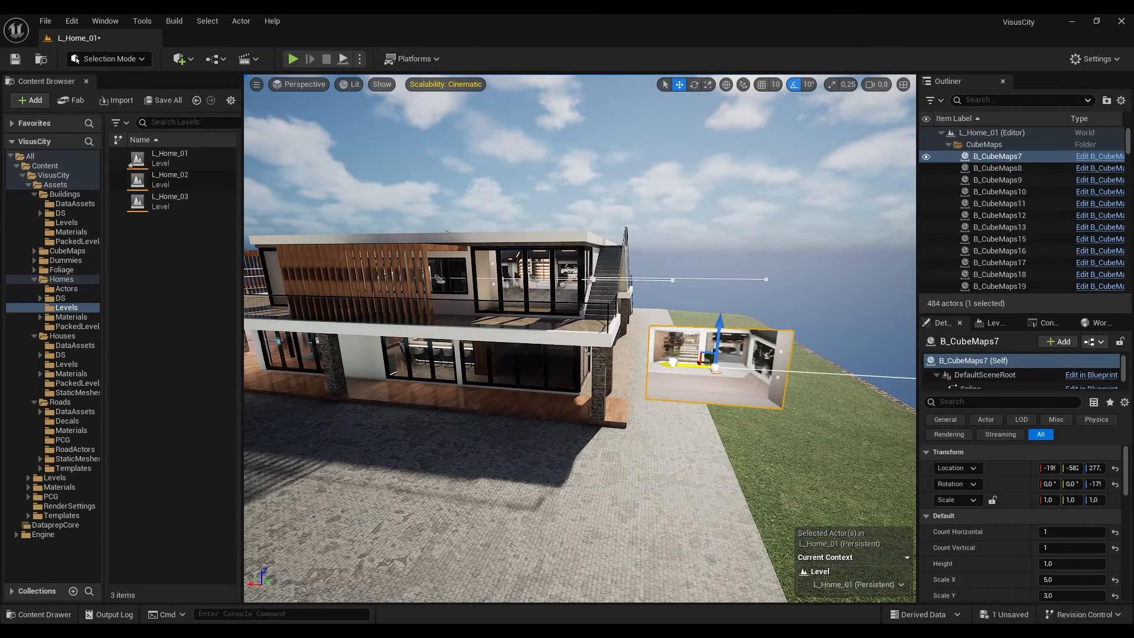
right_drag(643, 389, 644, 389)
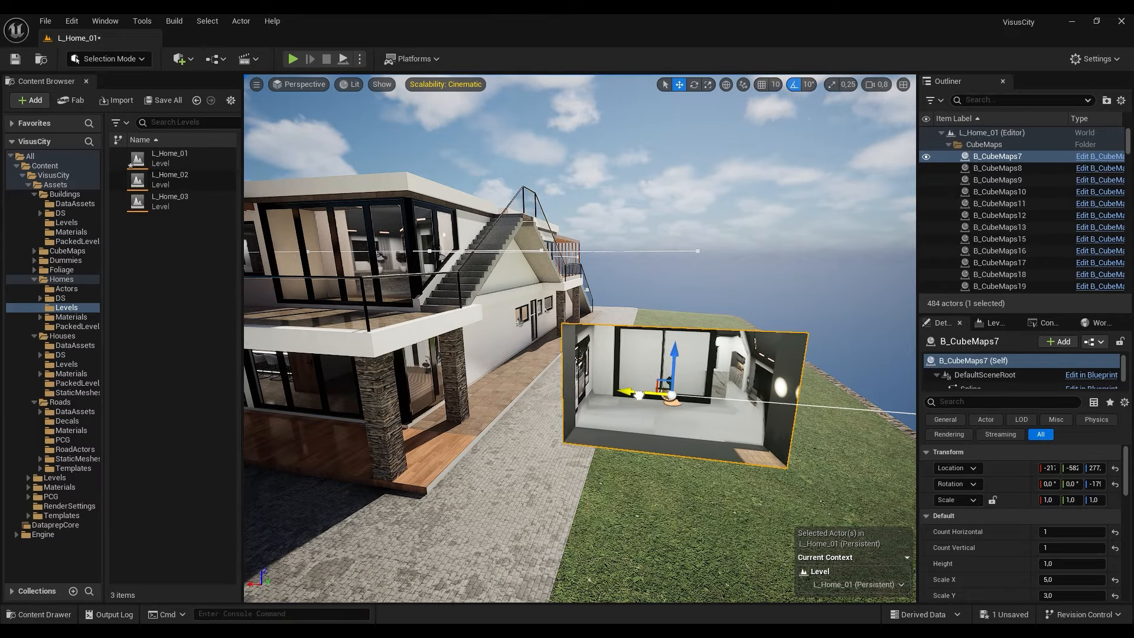
- Examine the exposed cube map interior from several angles and return B_CubeMaps7 to its place behind the corner window
right_drag(643, 390, 513, 371)
right_drag(703, 248, 655, 235)
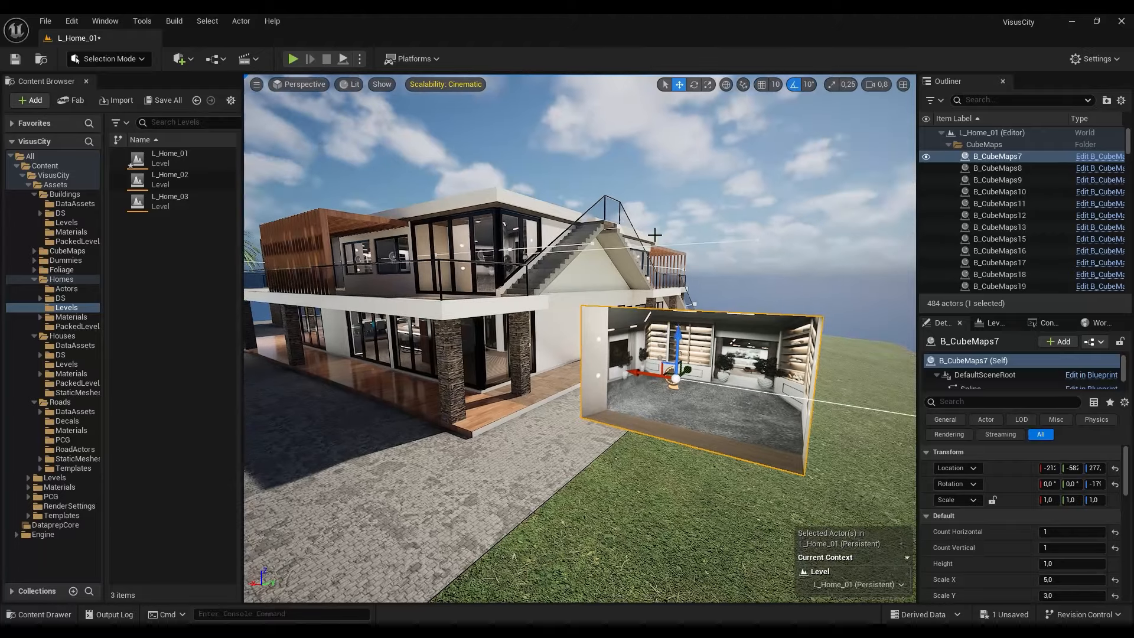
right_drag(601, 356, 672, 331)
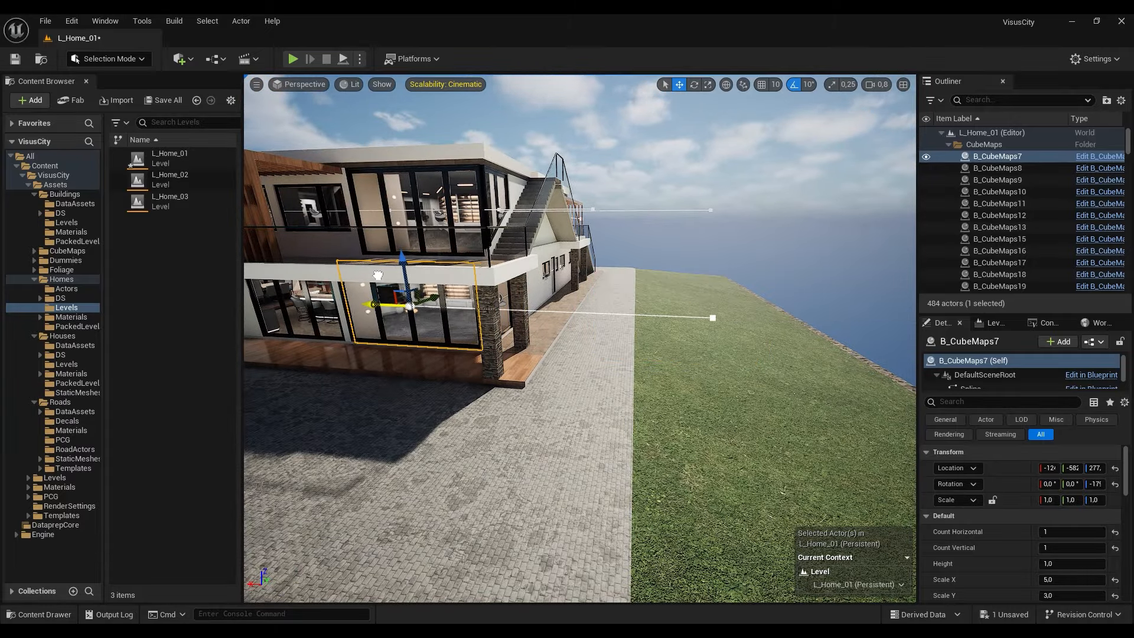
right_drag(377, 275, 416, 303)
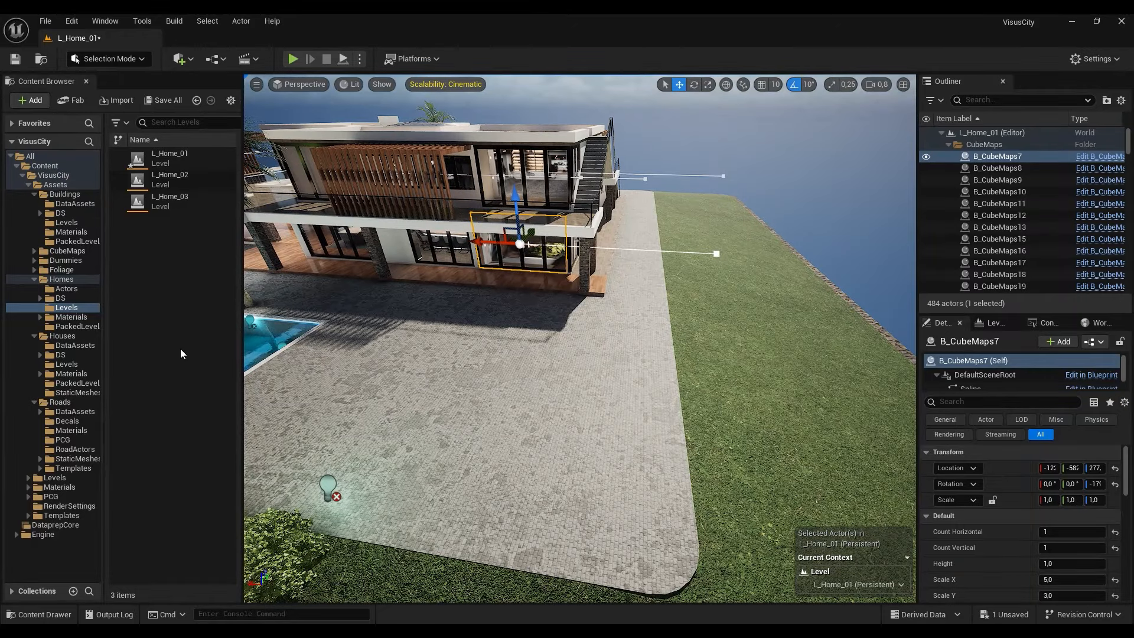
- Open the CubeMaps asset folder and place the B_CubeMaps blueprint on the paving in front of the villa
click(34, 195)
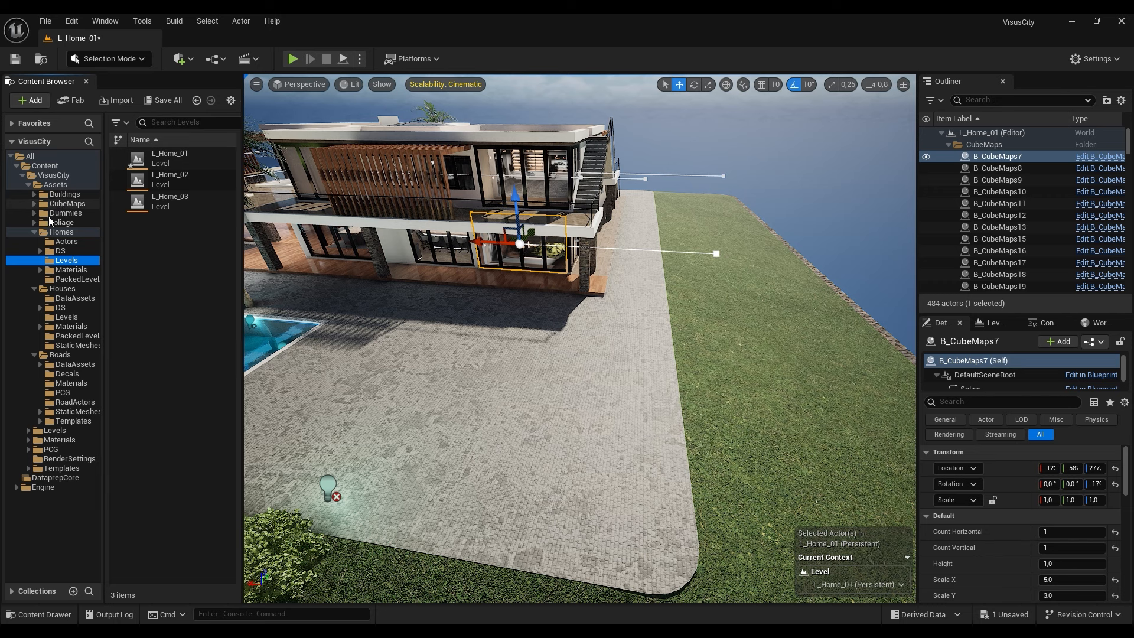
click(34, 231)
click(34, 241)
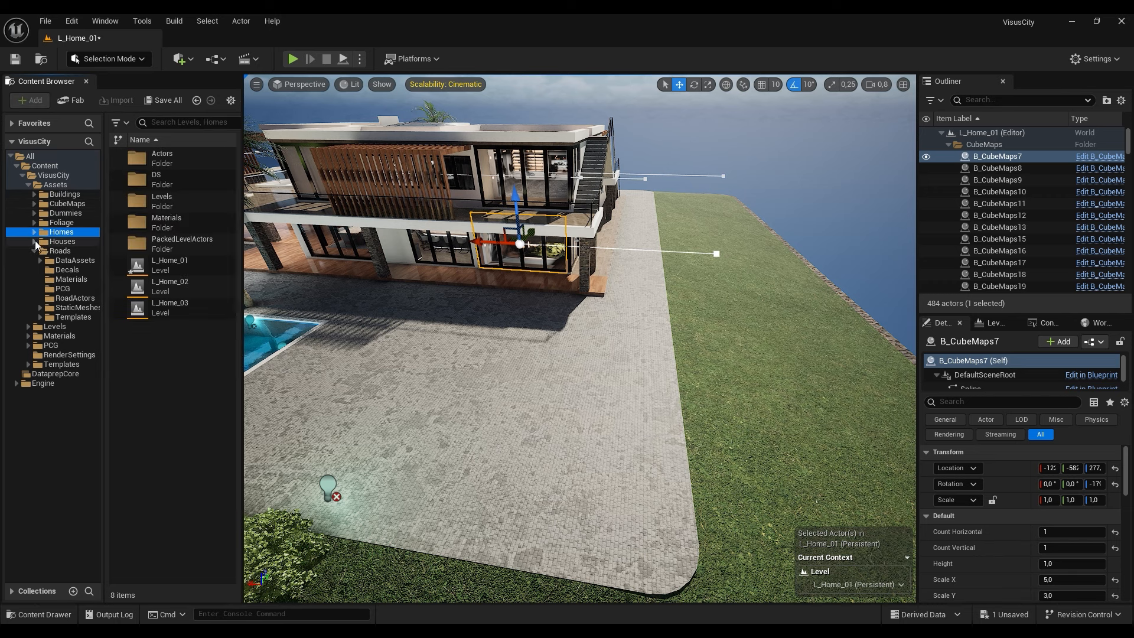
click(66, 203)
mouse_move(171, 250)
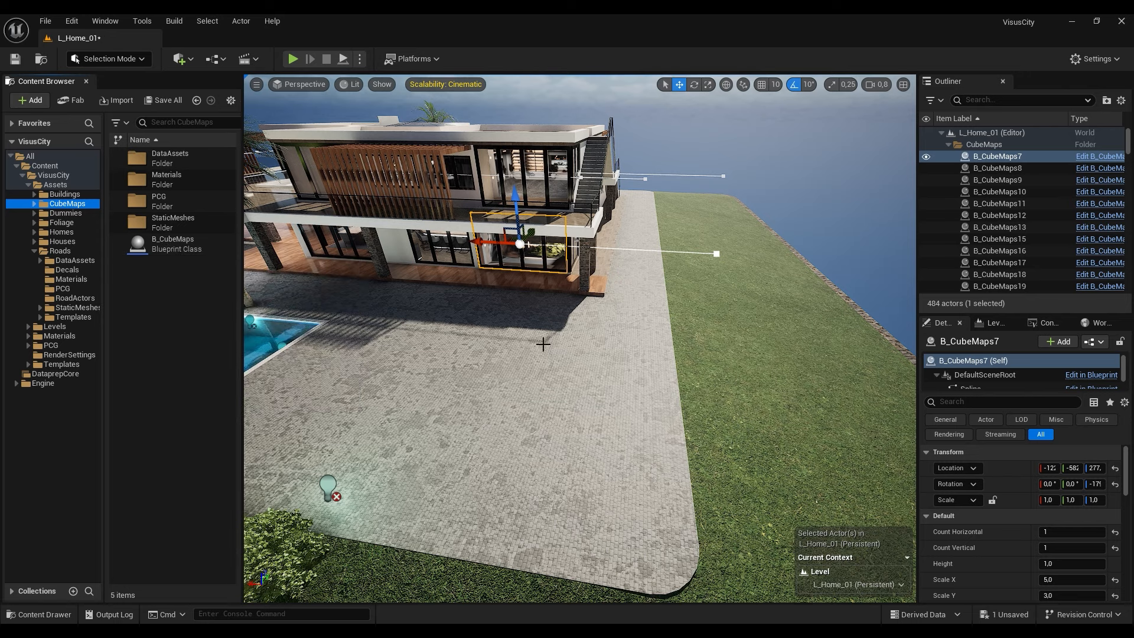
scroll(543, 344, down, 3)
drag(152, 246, 570, 437)
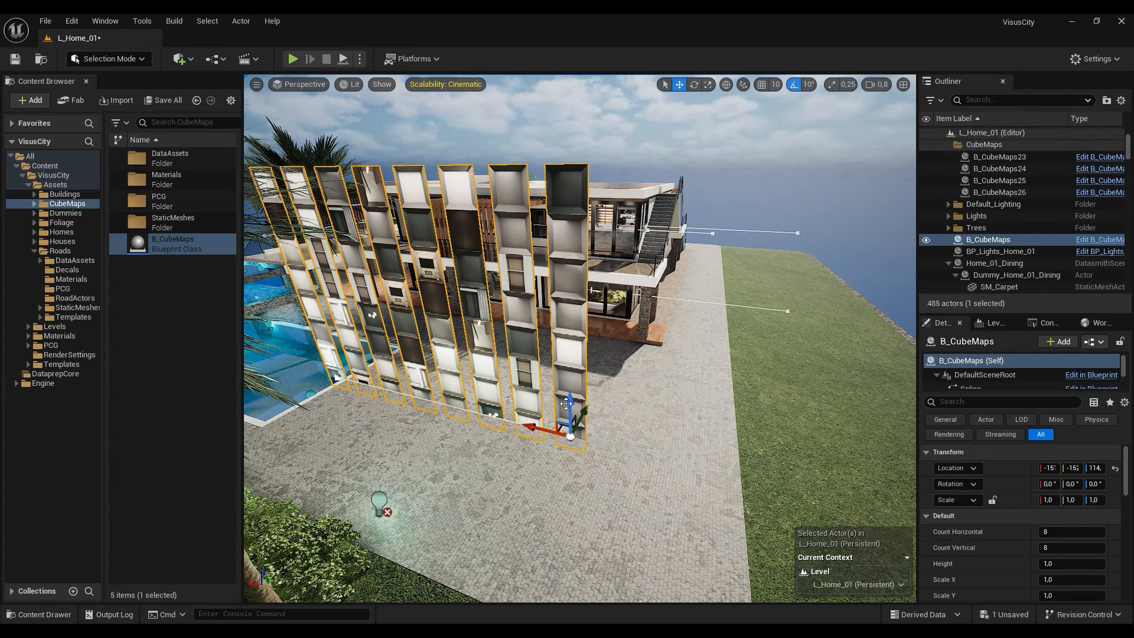
- Rotate the placed B_CubeMaps actor half a turn about its vertical axis
right_drag(569, 437, 653, 397)
key(e)
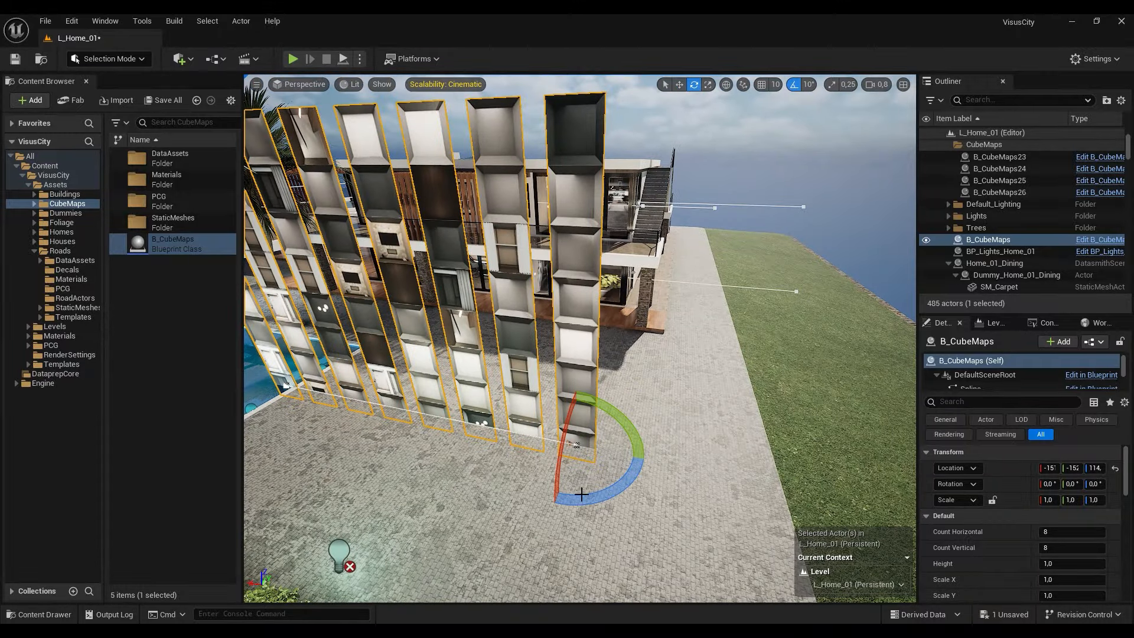
drag(580, 501, 727, 504)
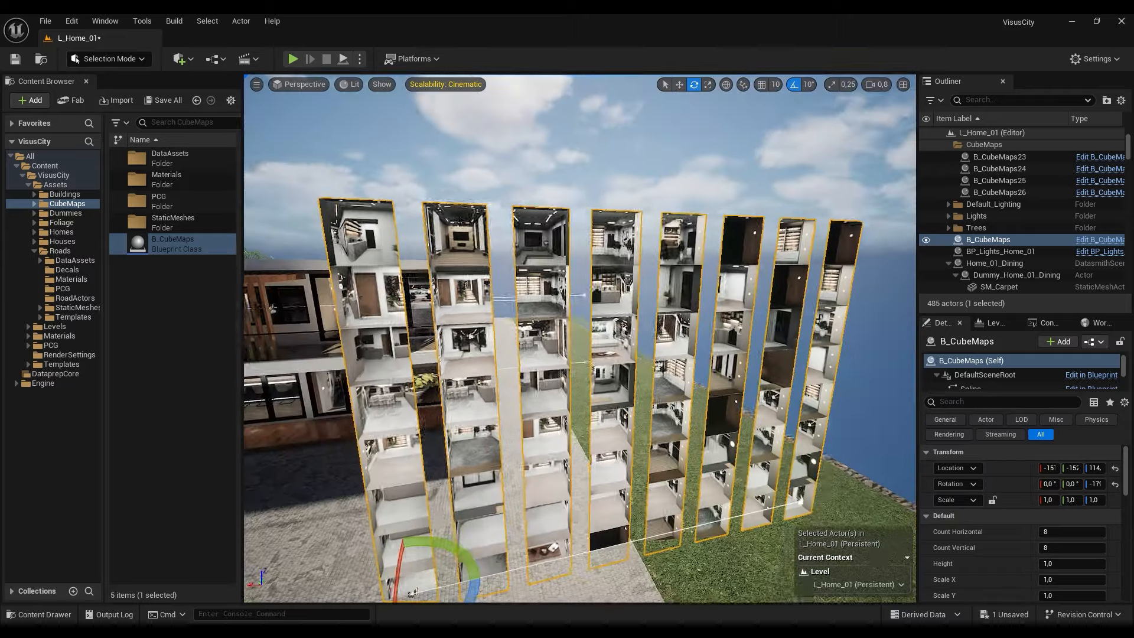
- Examine the room interiors of the B_CubeMaps grid from several angles, with and without its selection outline
right_drag(664, 319, 582, 283)
click(613, 211)
right_drag(613, 211, 557, 354)
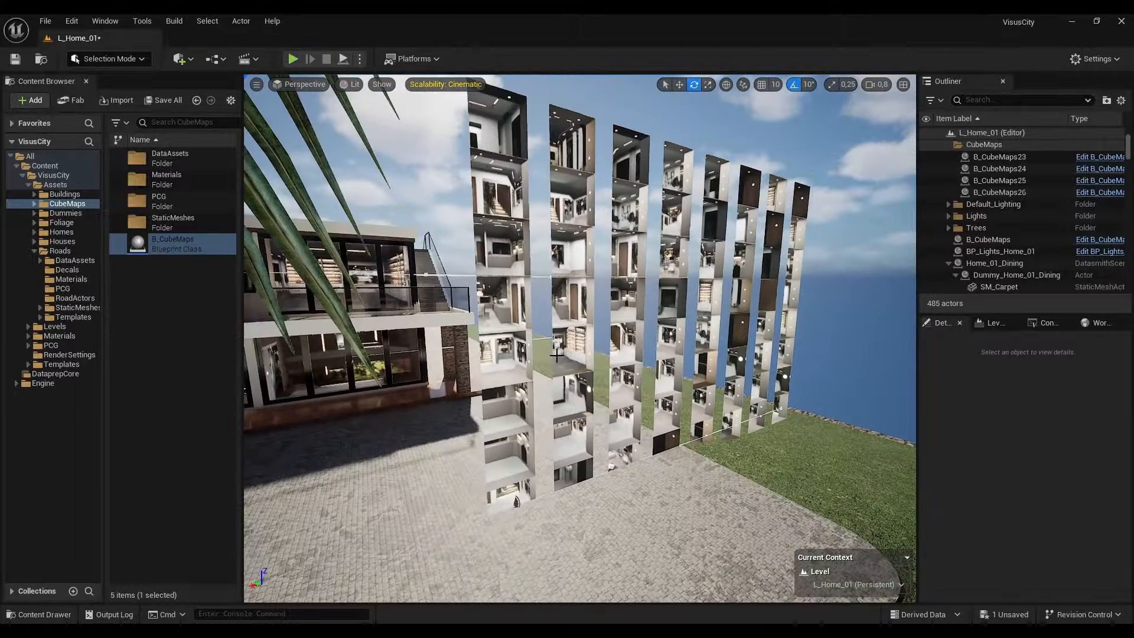
click(515, 442)
right_drag(642, 339, 615, 197)
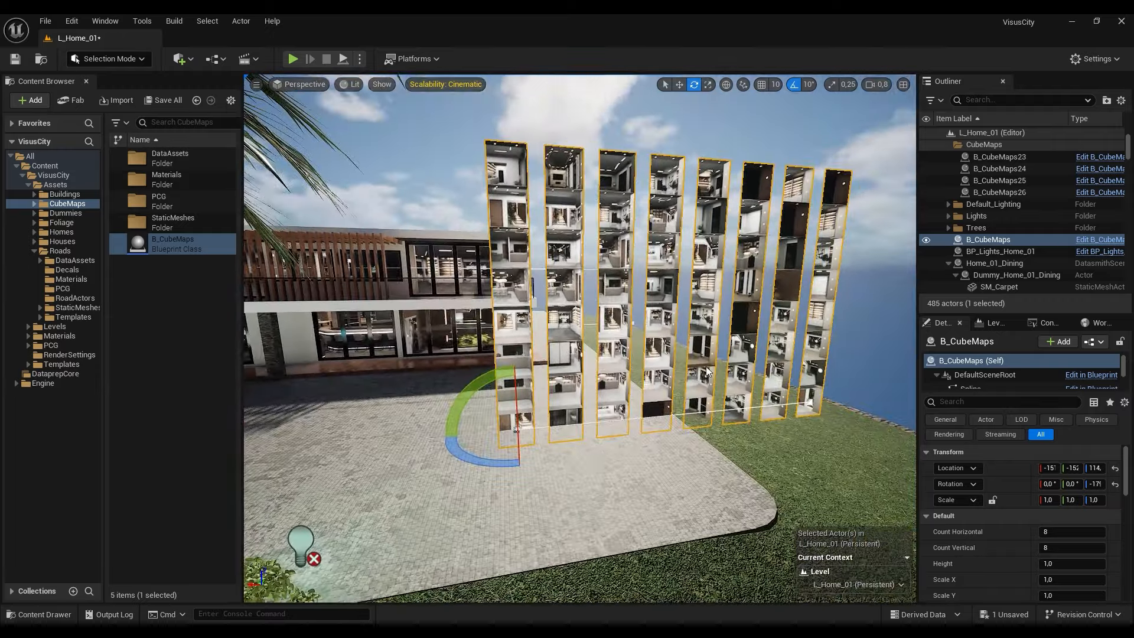
right_drag(668, 378, 688, 356)
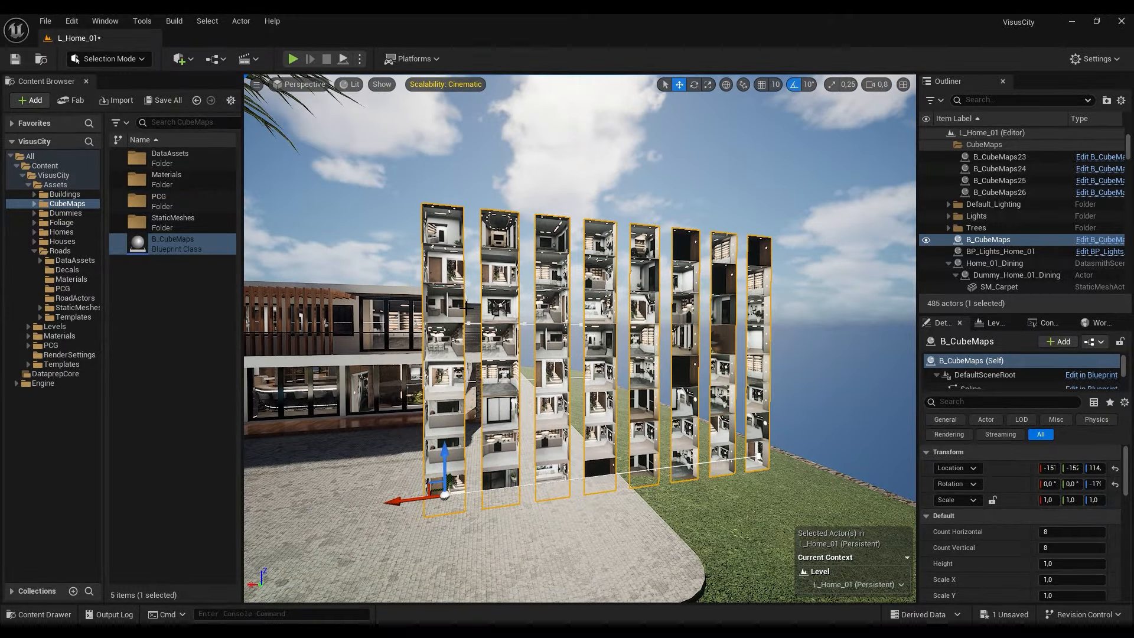
right_drag(589, 366, 516, 393)
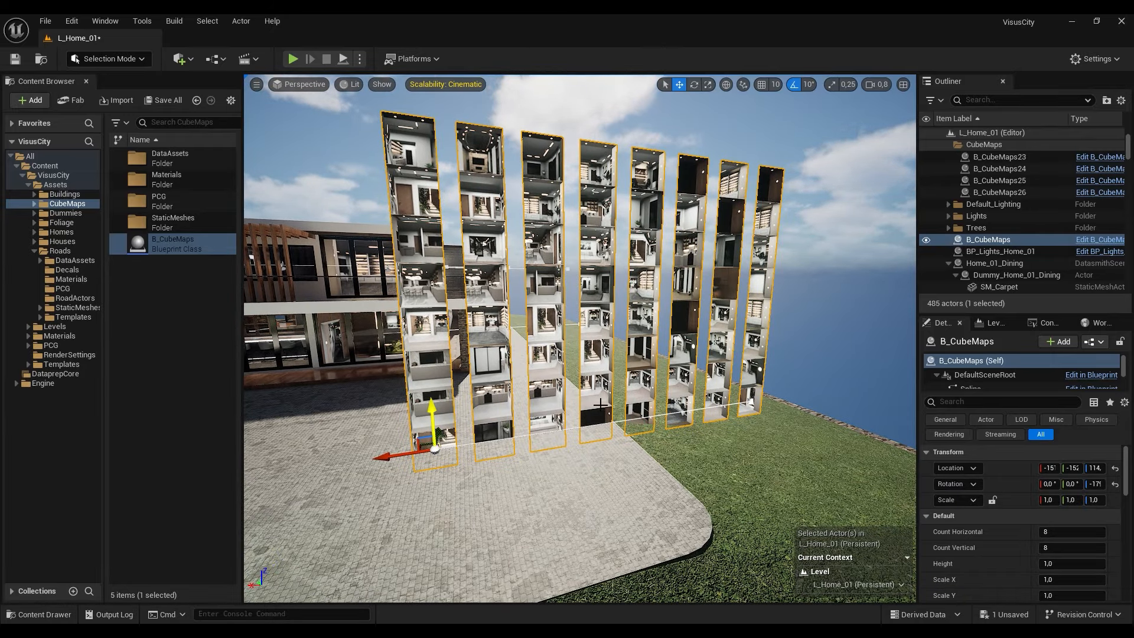
- Lengthen the B_CubeMaps spline by moving its end point outward across the lawn to spread the columns
click(750, 403)
right_drag(763, 416, 684, 395)
drag(664, 389, 512, 390)
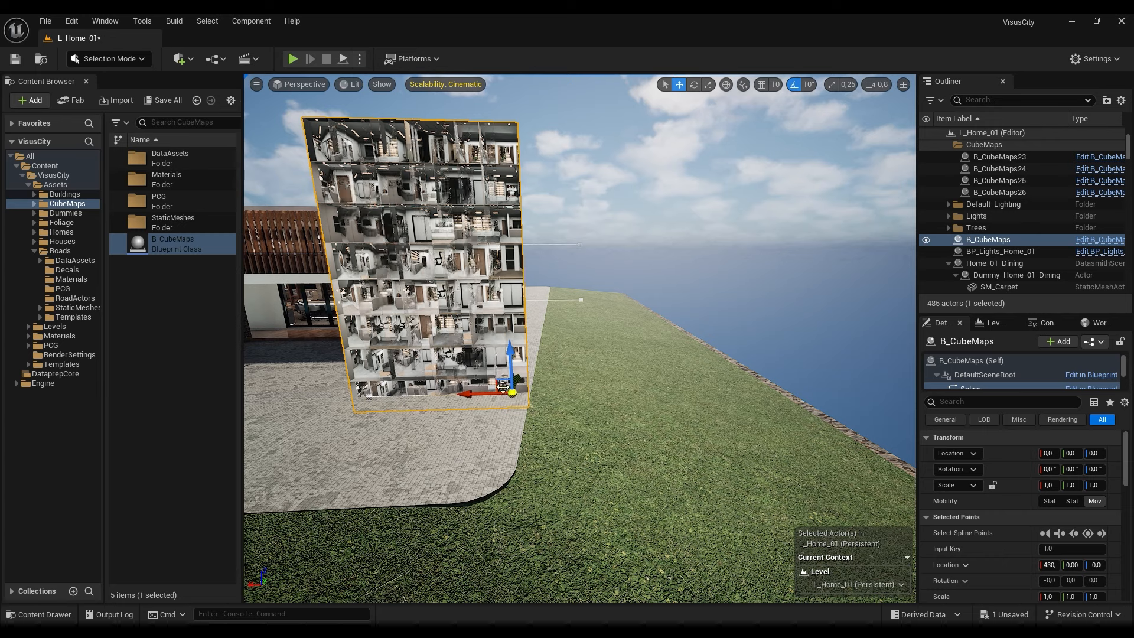
drag(504, 388, 700, 390)
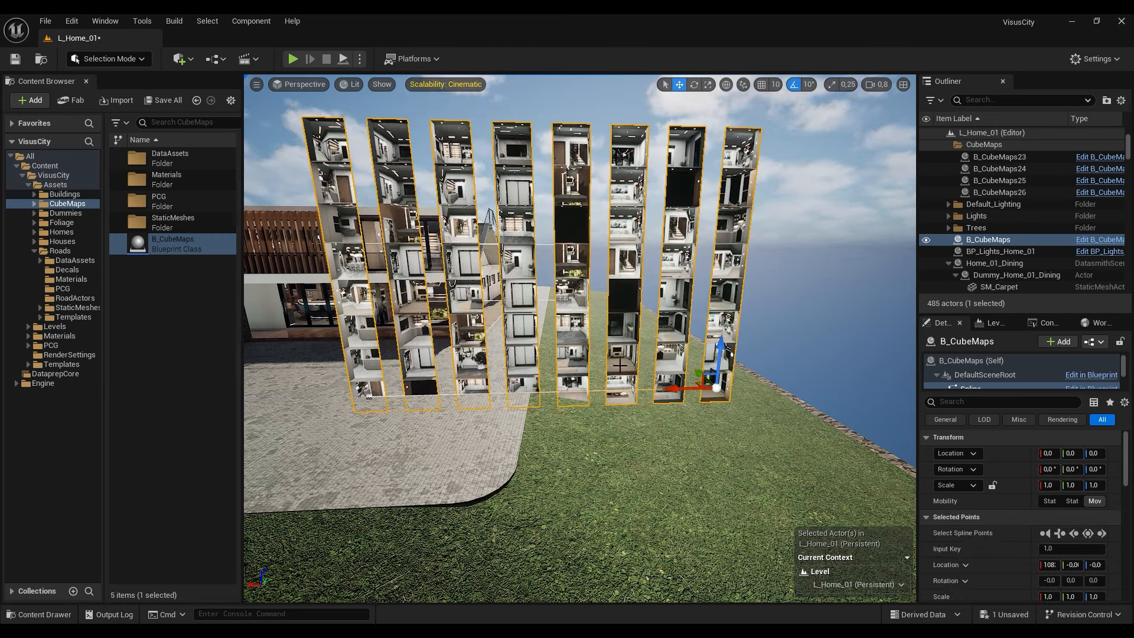
right_drag(654, 341, 691, 329)
alt+drag(658, 366, 804, 335)
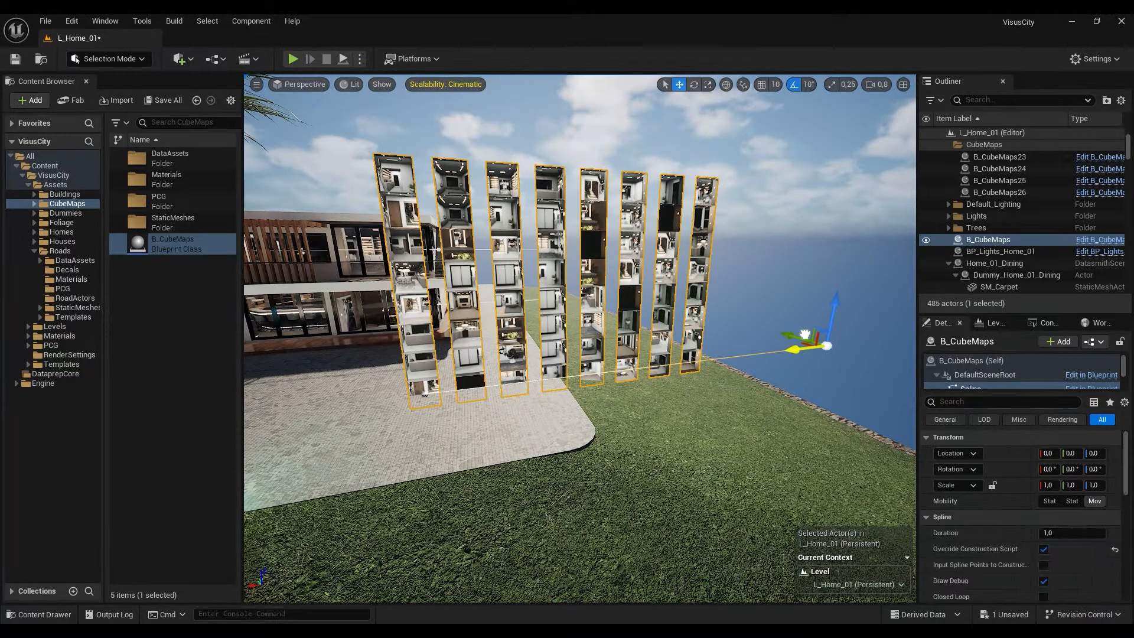
- Enlarge the Details area, select the B_CubeMaps root and set its Count Horizontal to 16
drag(1013, 314, 1003, 205)
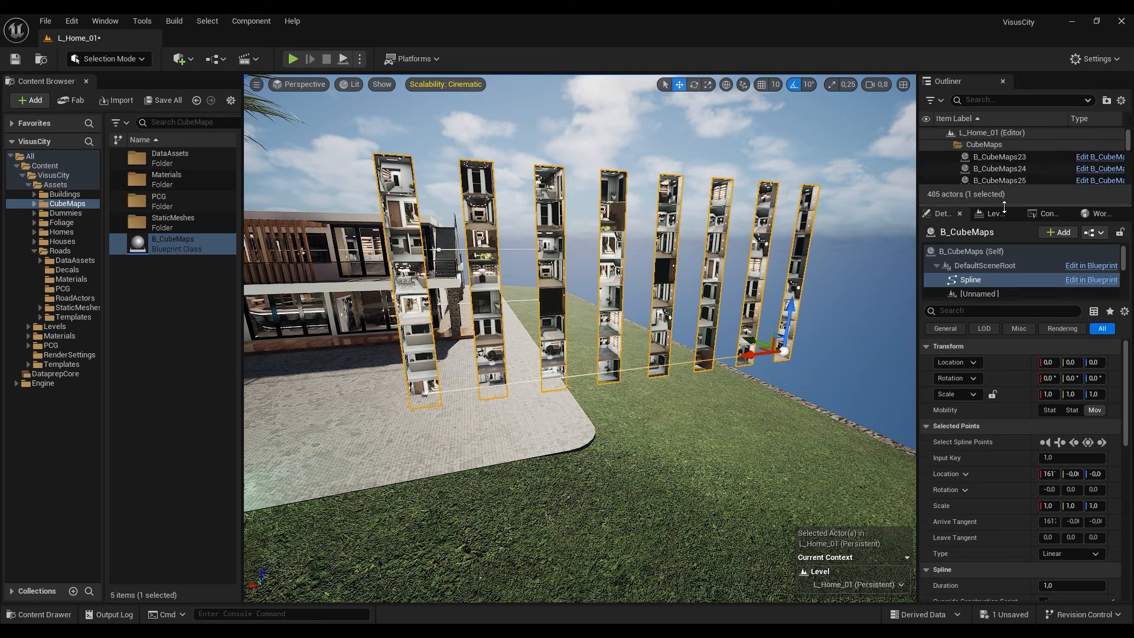
click(959, 251)
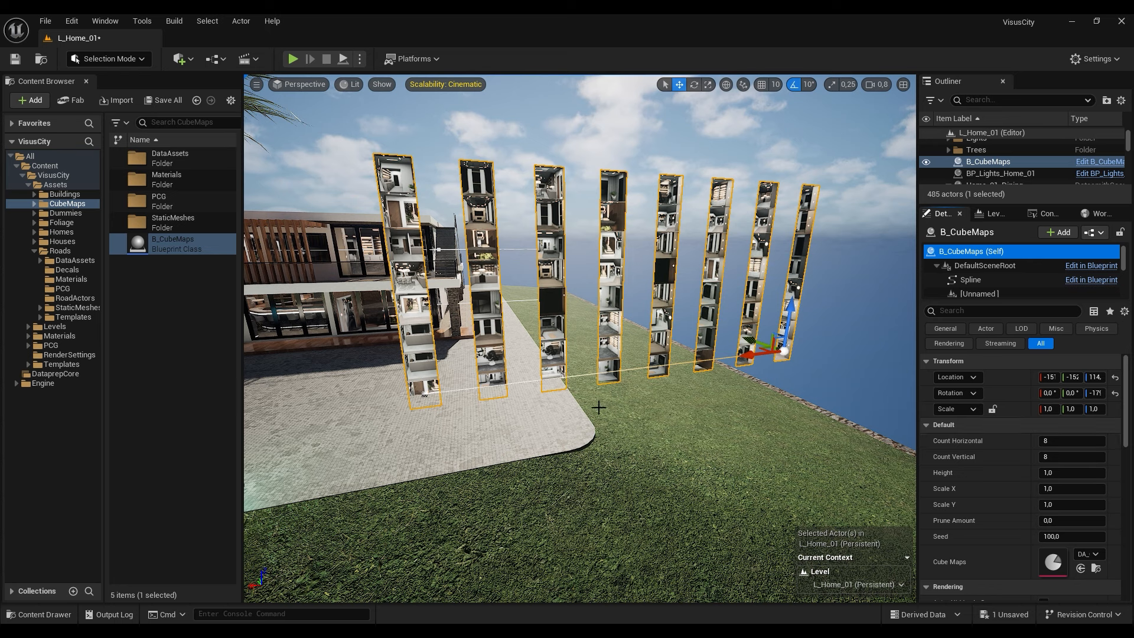
click(1053, 441)
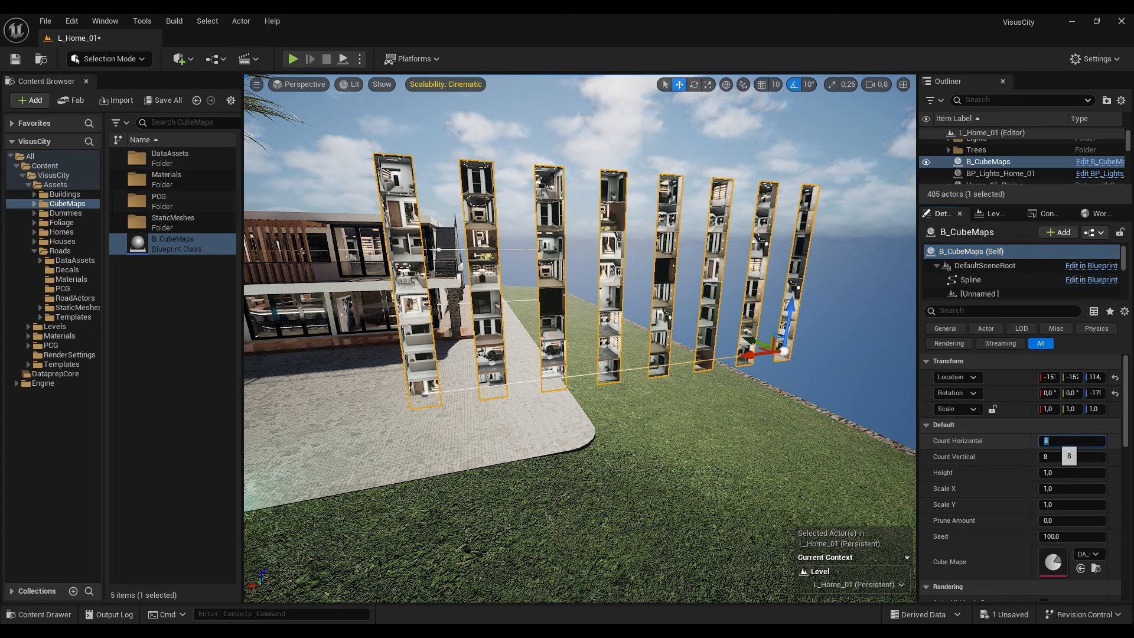
text(16)
key(Return)
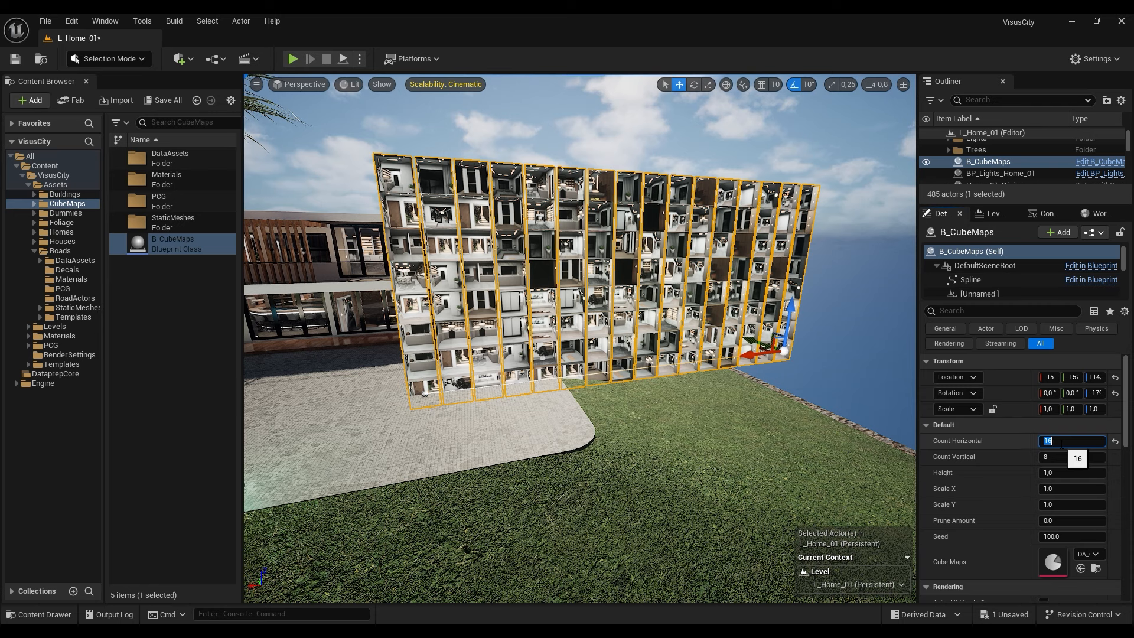
- Set the B_CubeMaps Count Horizontal to 8 and its Count Vertical to 10
text(8)
key(Return)
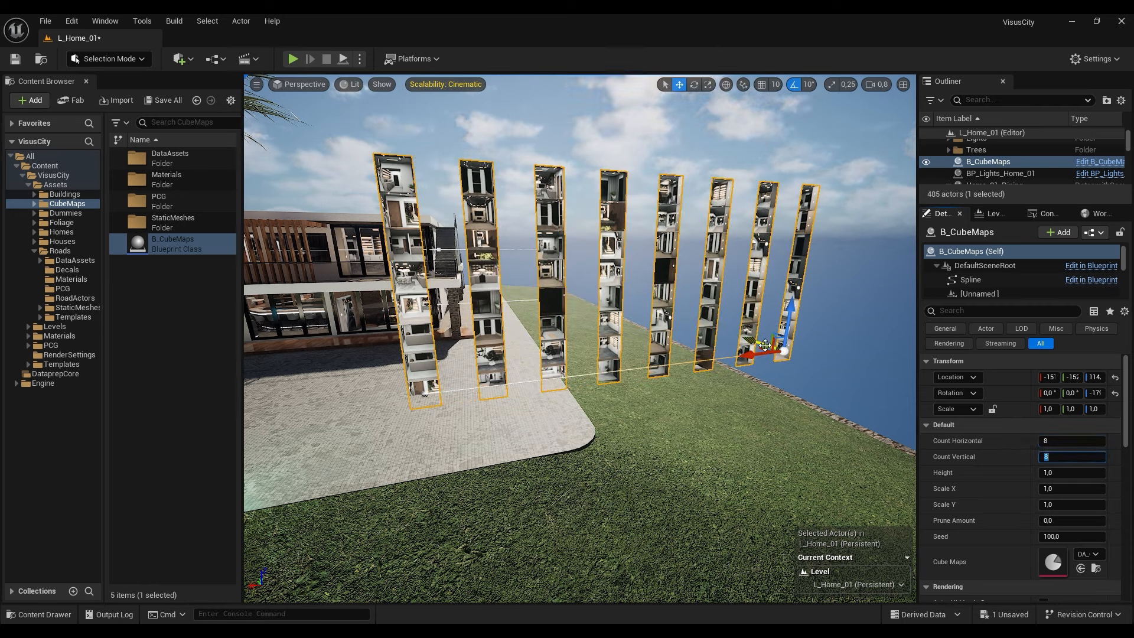
text(10)
key(Return)
right_drag(660, 420, 660, 383)
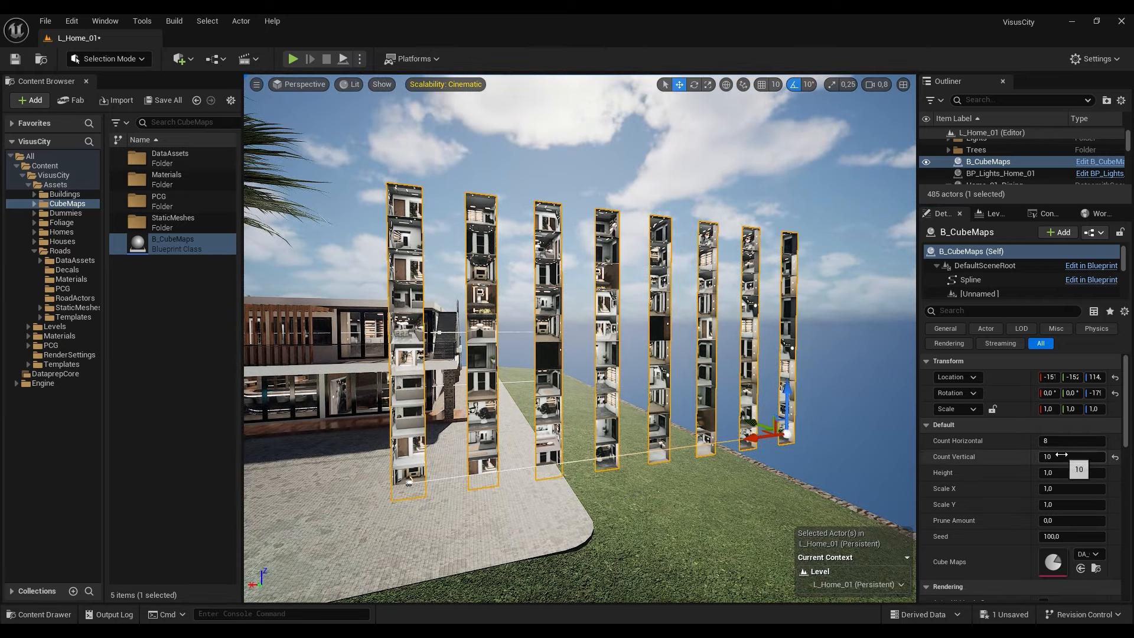
- Raise the B_CubeMaps Count Vertical to 20 for taller columns of rooms
text(20)
key(Return)
right_drag(709, 402, 693, 469)
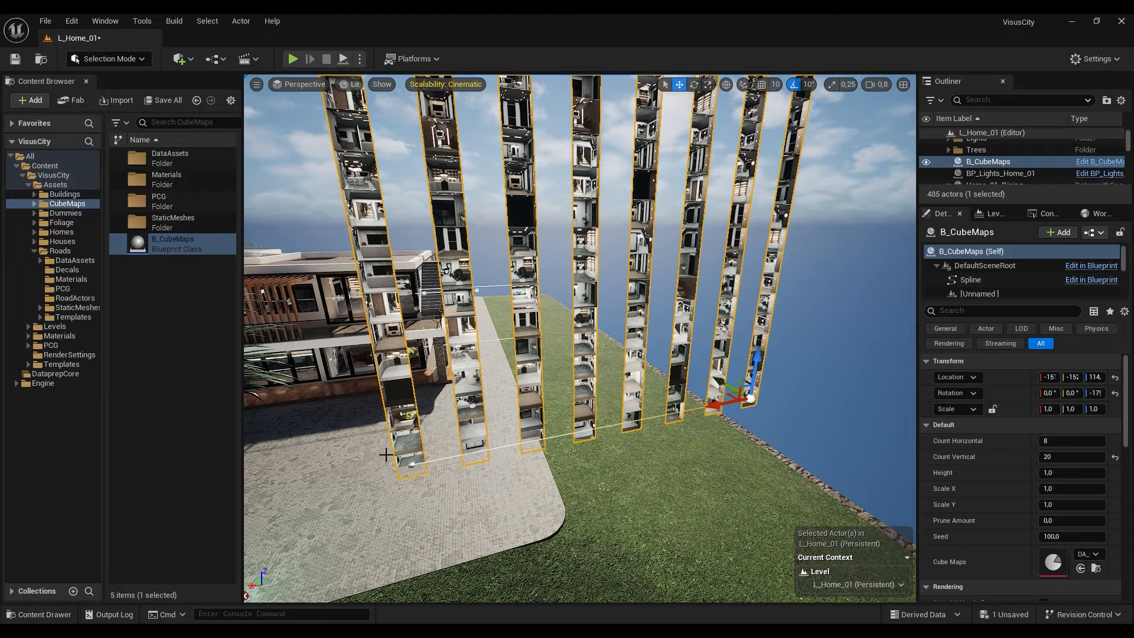
right_drag(665, 501, 712, 482)
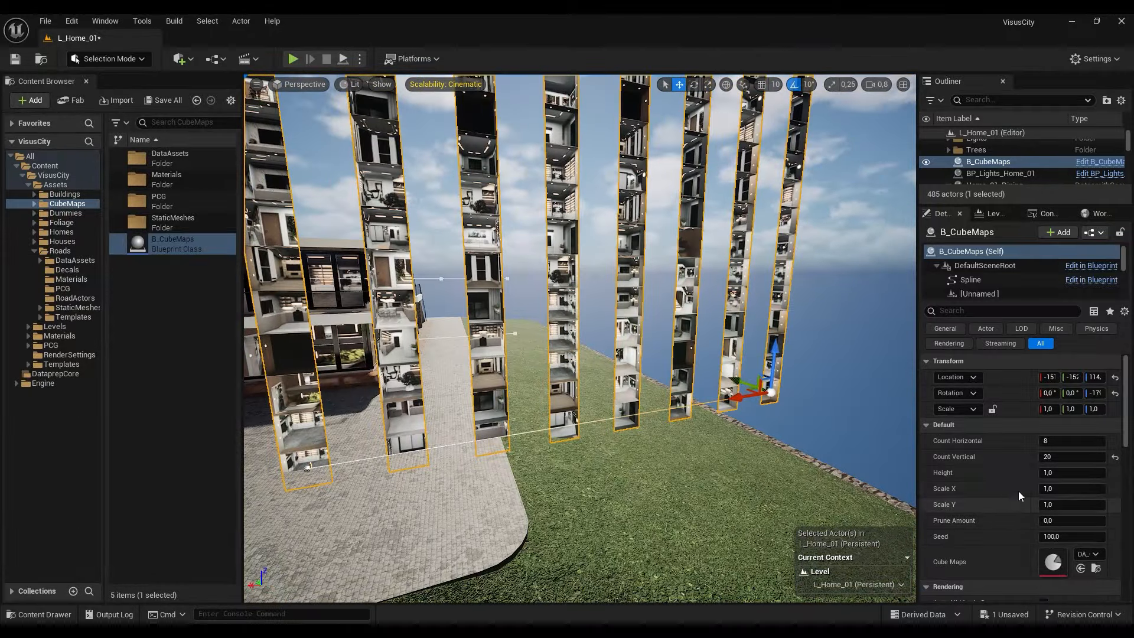
- Try a B_CubeMaps Height of 0.5 and restore it to 1
key(s)
right_drag(708, 354, 721, 312)
click(1068, 473)
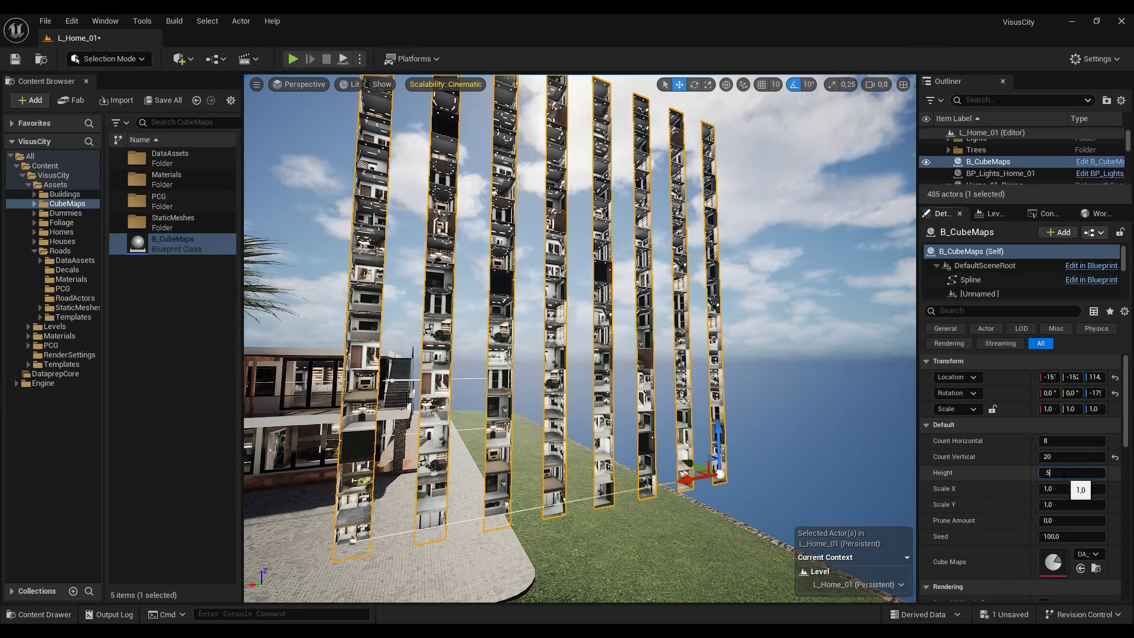
key(Return)
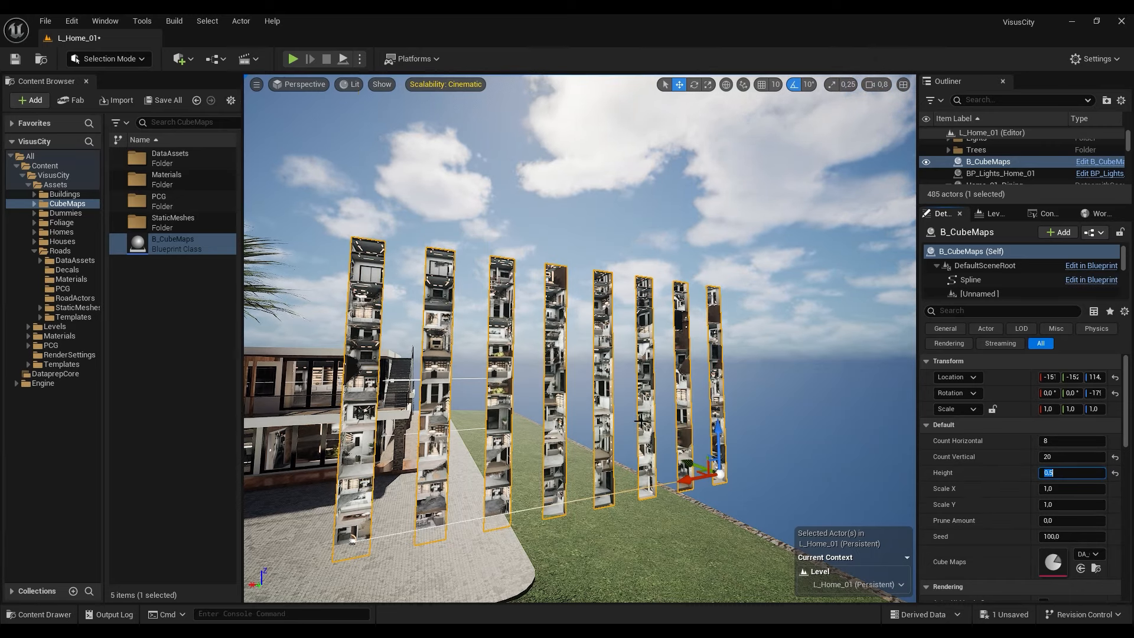
text(1)
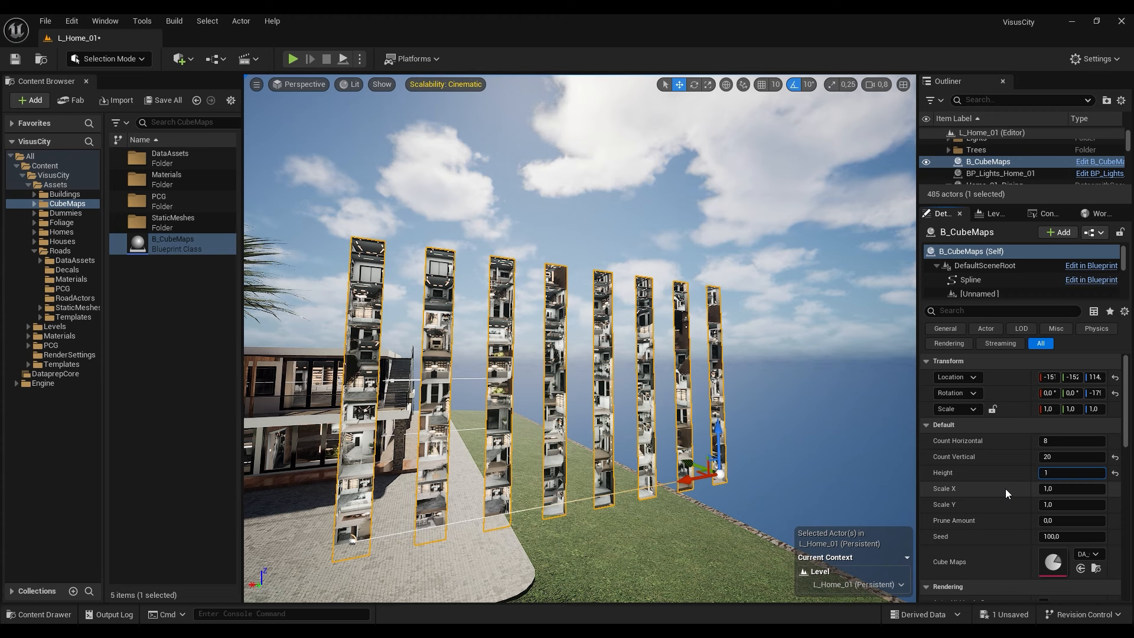
key(Return)
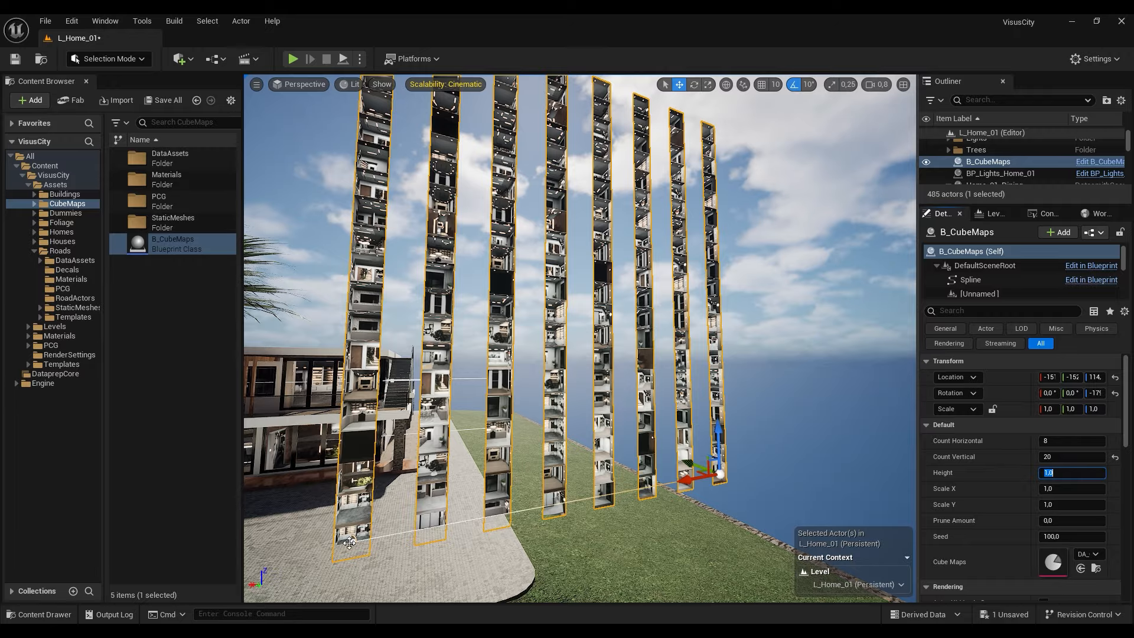
- Reduce B_CubeMaps to a single room panel by setting both Count Horizontal and Count Vertical to 1
key(s)
right_drag(578, 337, 401, 574)
key(w)
key(w)
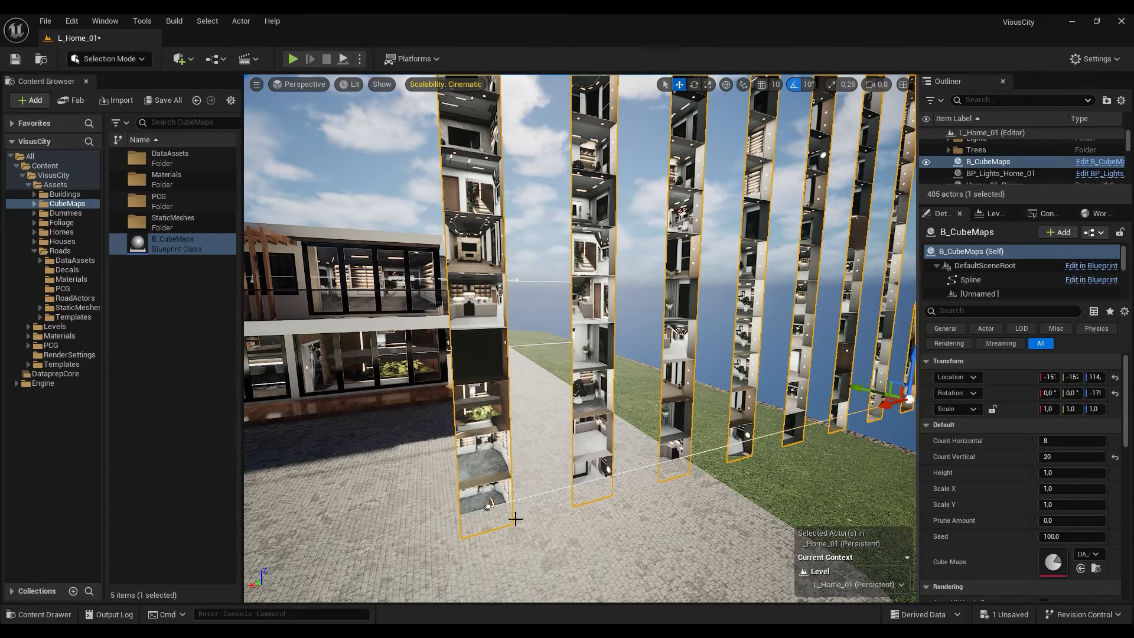
click(1063, 440)
right_drag(830, 400, 856, 403)
click(1045, 440)
text(1)
key(Return)
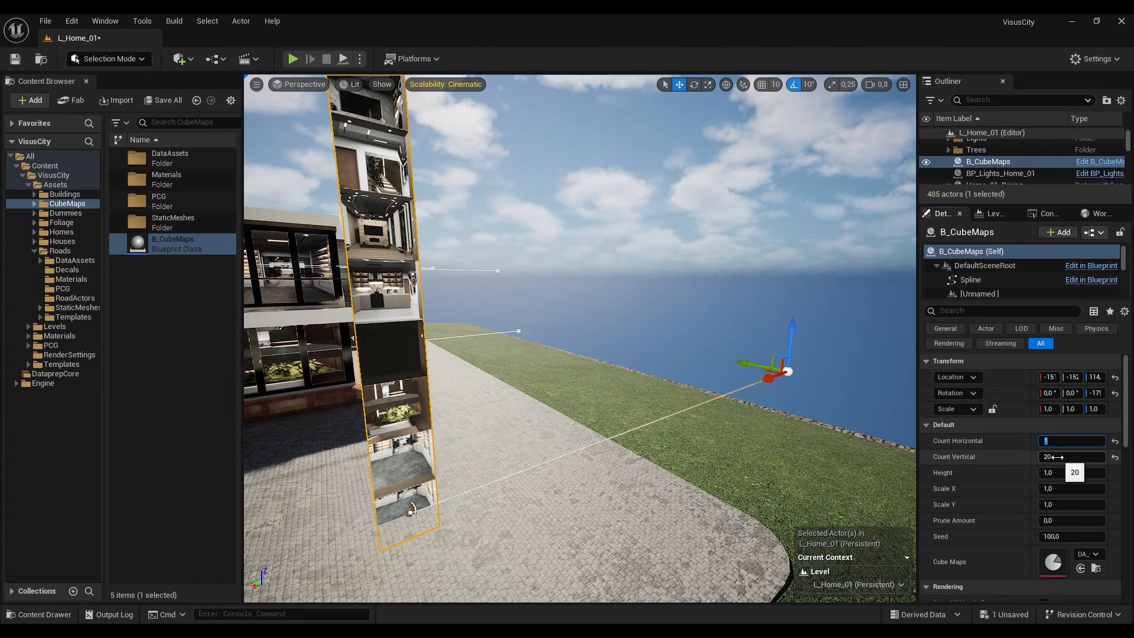
key(Return)
- Select B_CubeMaps and raise its single room panel above the paving
right_drag(660, 450, 555, 367)
click(998, 163)
drag(432, 424, 424, 338)
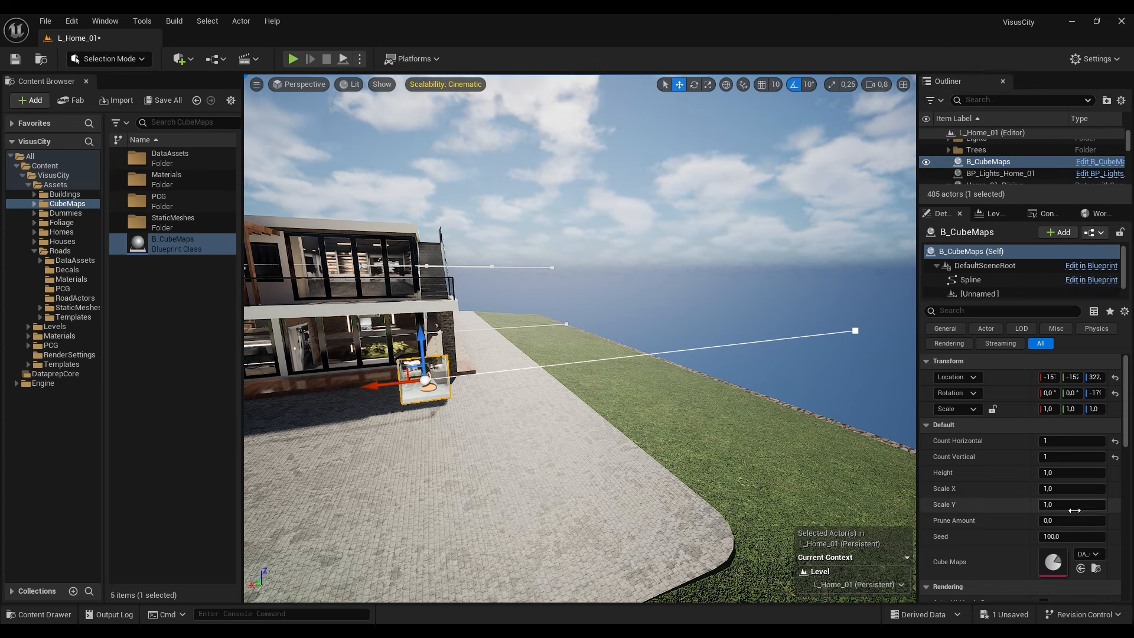
- Set both Scale X and Scale Y of the room panel to 3
text(3)
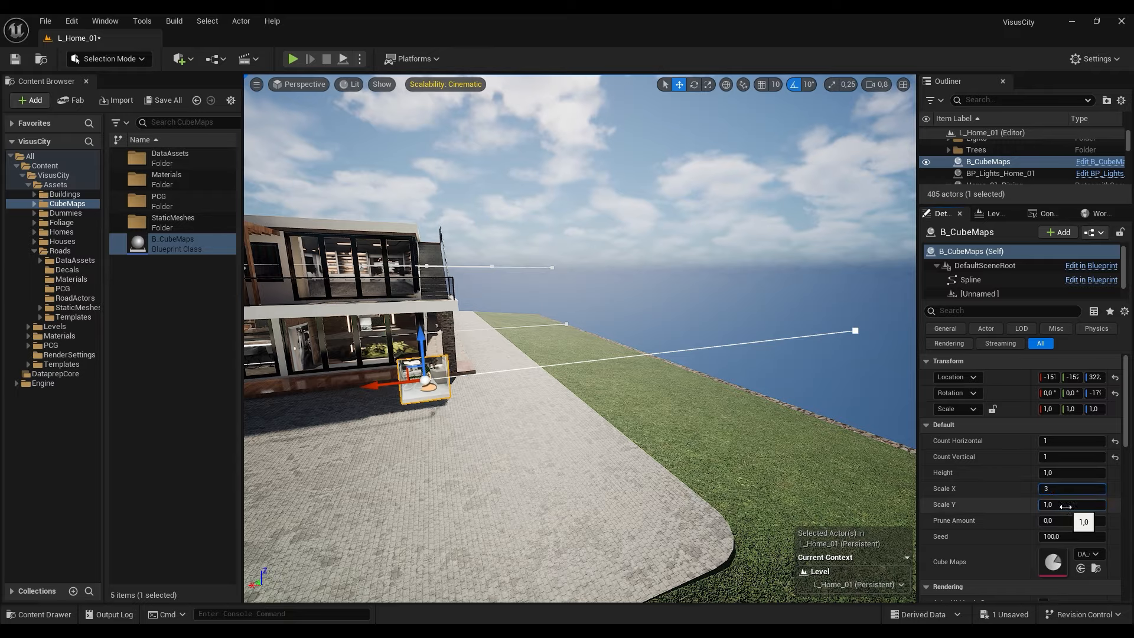
key(Tab)
text(3)
key(Return)
right_drag(580, 339, 520, 316)
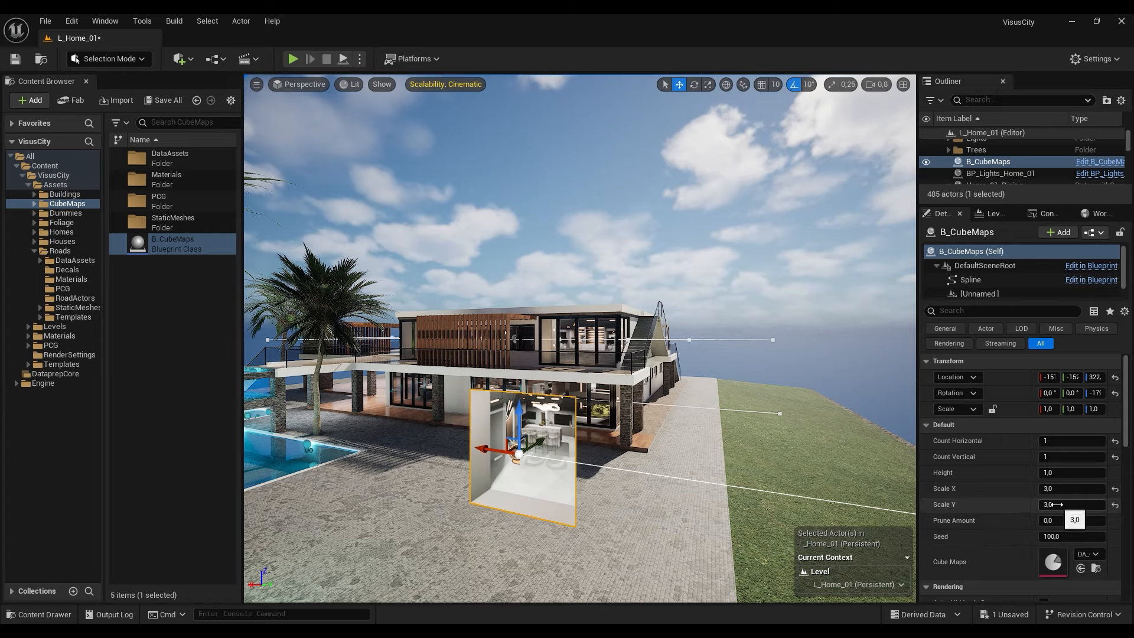
- Set the room panel's Scale Y to 2 and its Scale X to 8
text(2)
key(Return)
right_drag(567, 331, 585, 323)
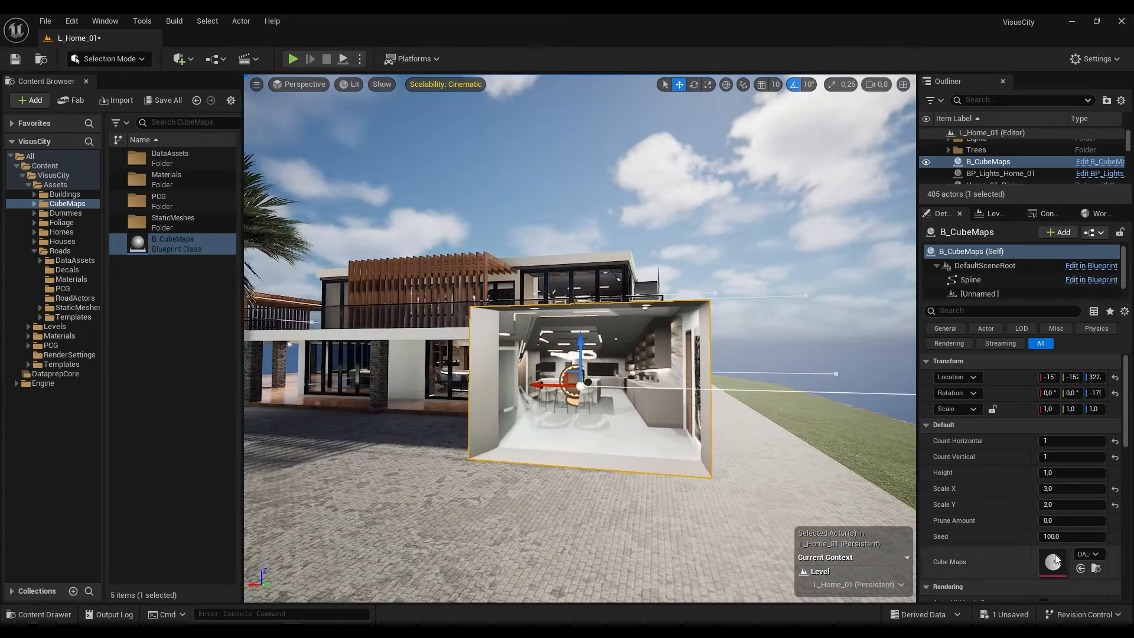
mouse_move(670, 445)
right_down()
mouse_move(679, 441)
mouse_move(662, 443)
mouse_move(688, 446)
right_up()
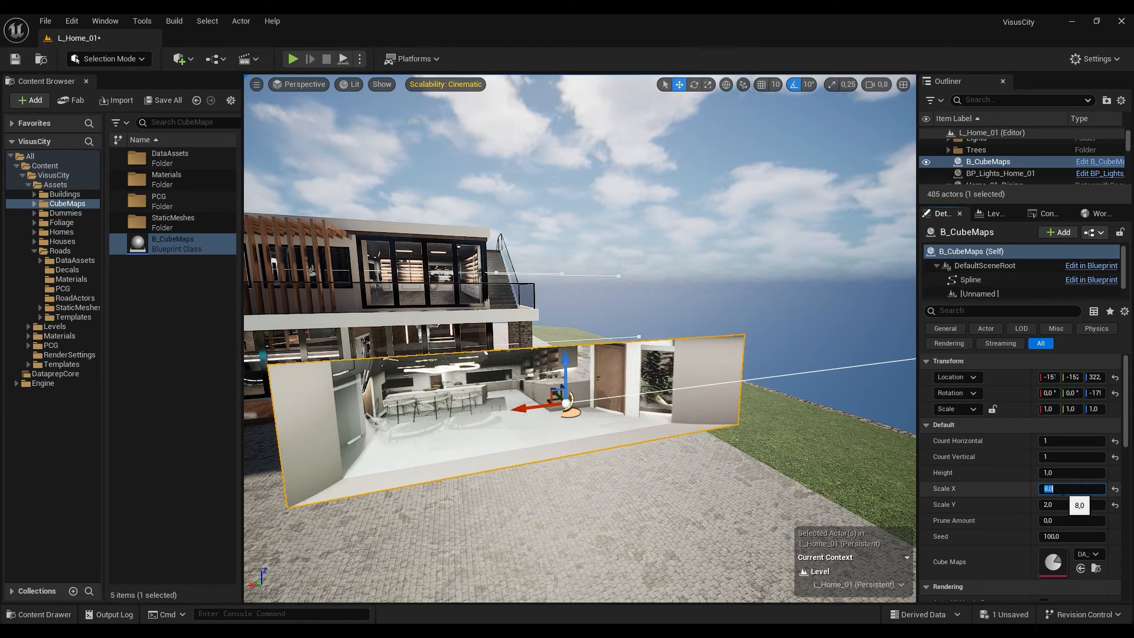
- Move the room panel across the paving to the villa's ground-floor facade
right_drag(579, 378, 506, 434)
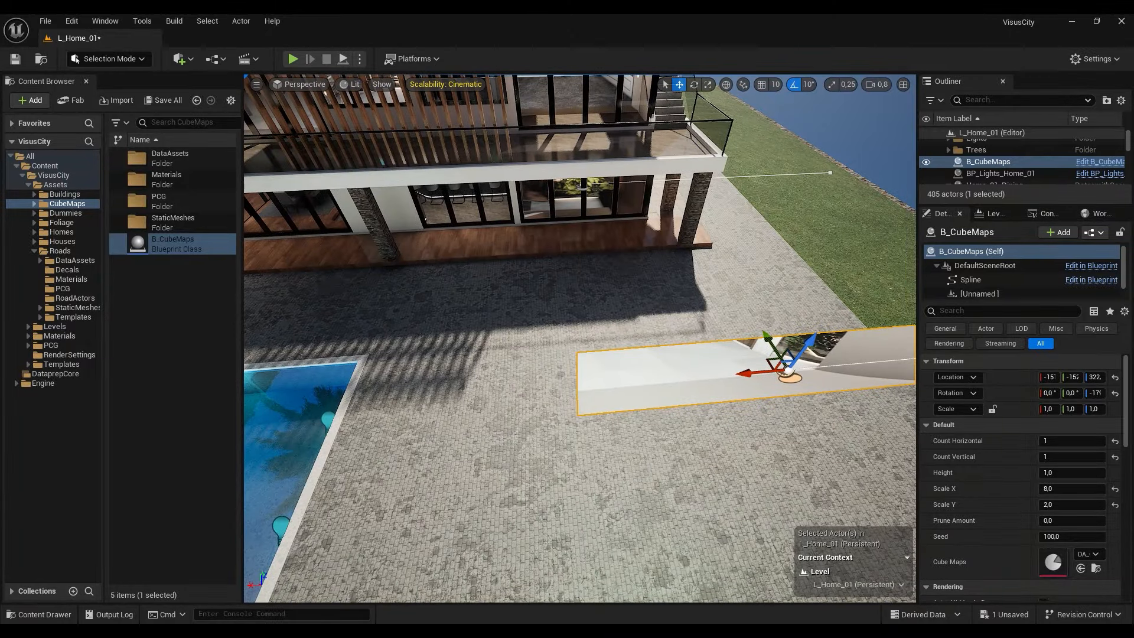
drag(770, 360, 461, 182)
right_drag(542, 241, 522, 192)
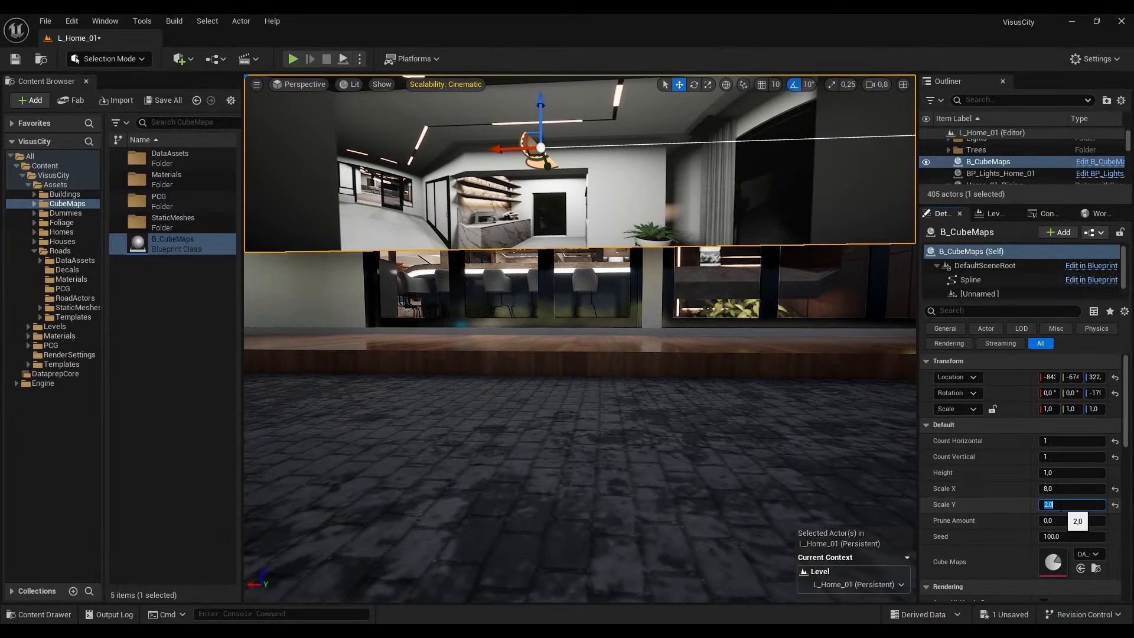
- Set the panel's Scale X to 3 and lower it in front of the ground-floor window
text(3)
key(Return)
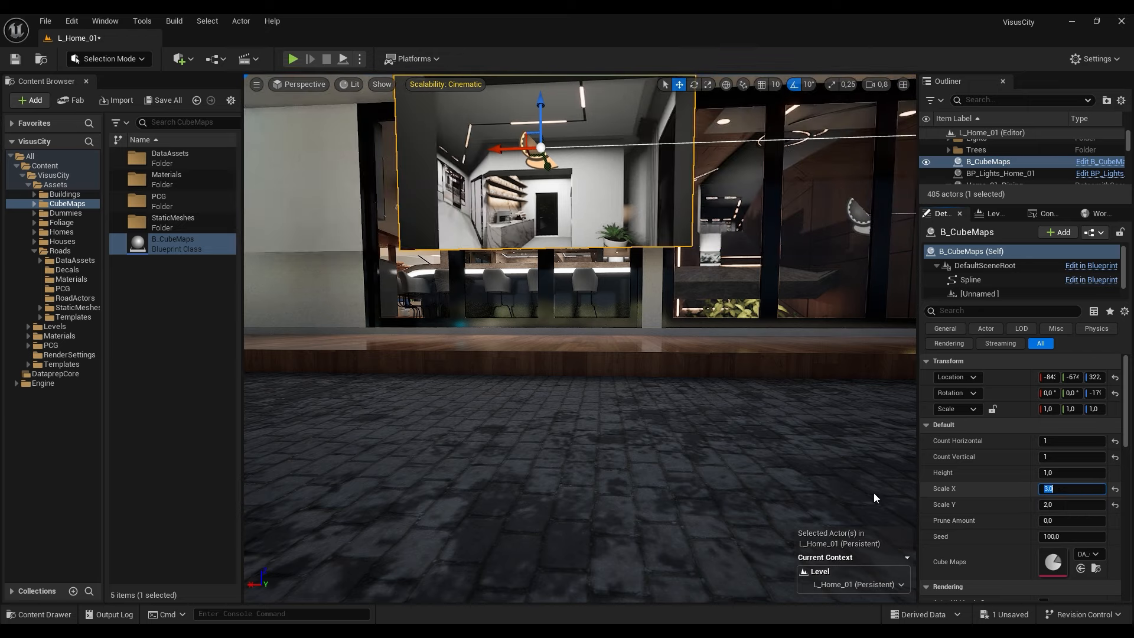
right_drag(668, 367, 659, 313)
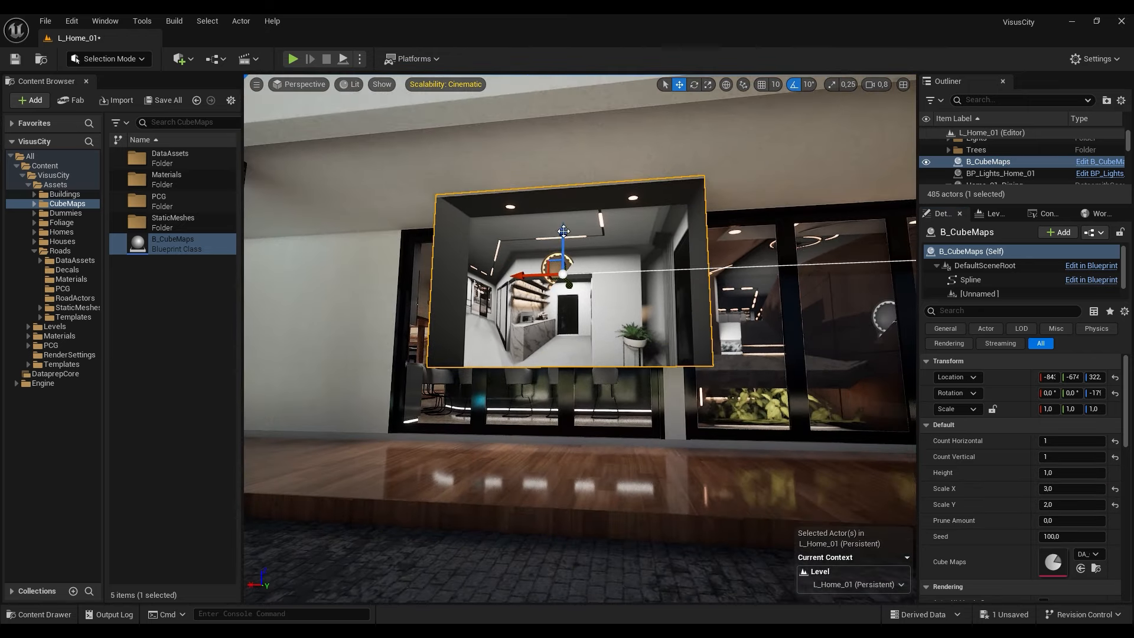
drag(562, 248, 562, 303)
mouse_move(564, 304)
right_down()
mouse_move(520, 307)
mouse_move(561, 313)
right_up()
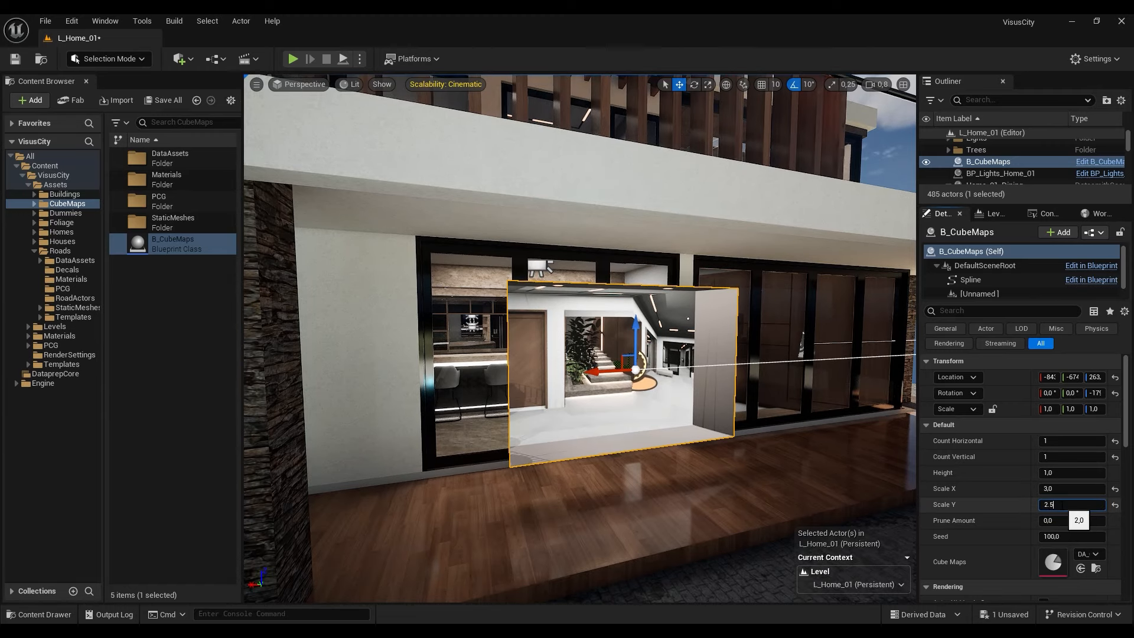
- Set the panel's Scale Y to 2.5 and push it behind the ground-floor window glass
text(2.5)
key(Return)
drag(636, 338, 636, 336)
right_drag(627, 323, 673, 335)
drag(630, 319, 589, 307)
right_drag(589, 307, 502, 298)
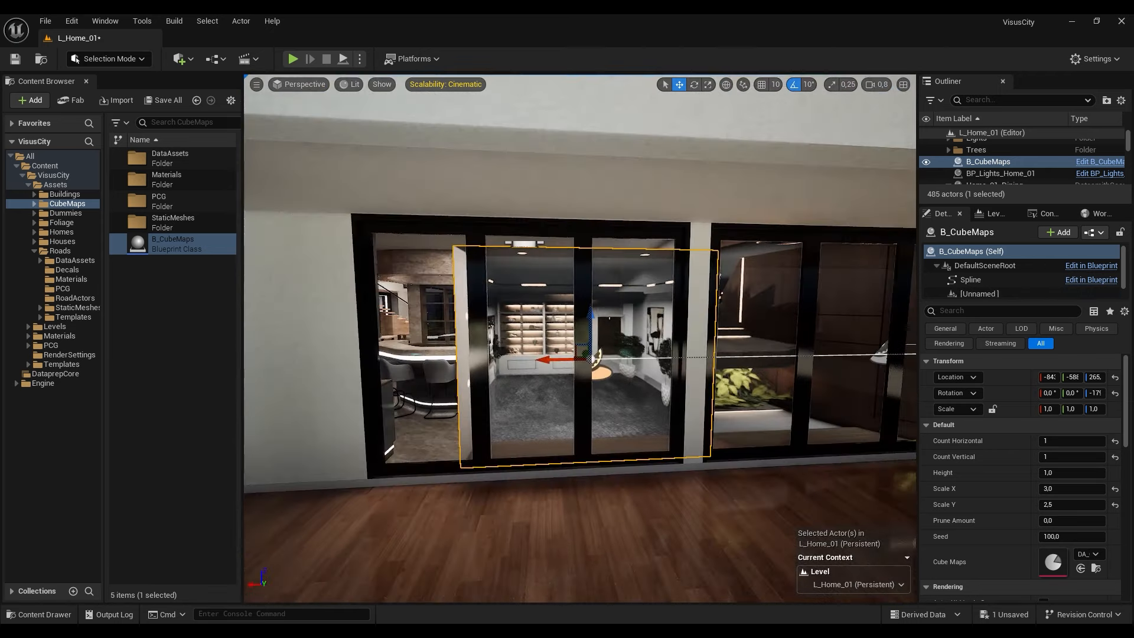
- Shift the panel sideways and slightly up to line it up with the window opening
right_drag(589, 358, 579, 359)
drag(566, 360, 509, 359)
right_drag(509, 359, 482, 356)
drag(597, 346, 597, 334)
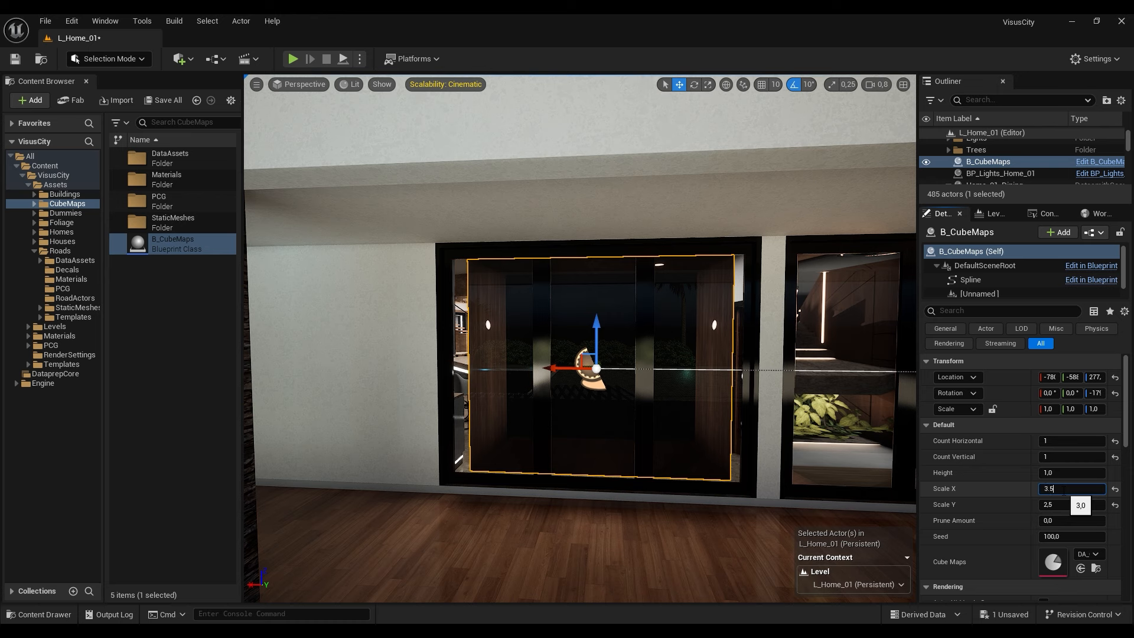
- Widen the panel to a Scale X of 3.5 and nudge it sideways to centre it in the window frame
click(1063, 489)
text(3.5)
key(Return)
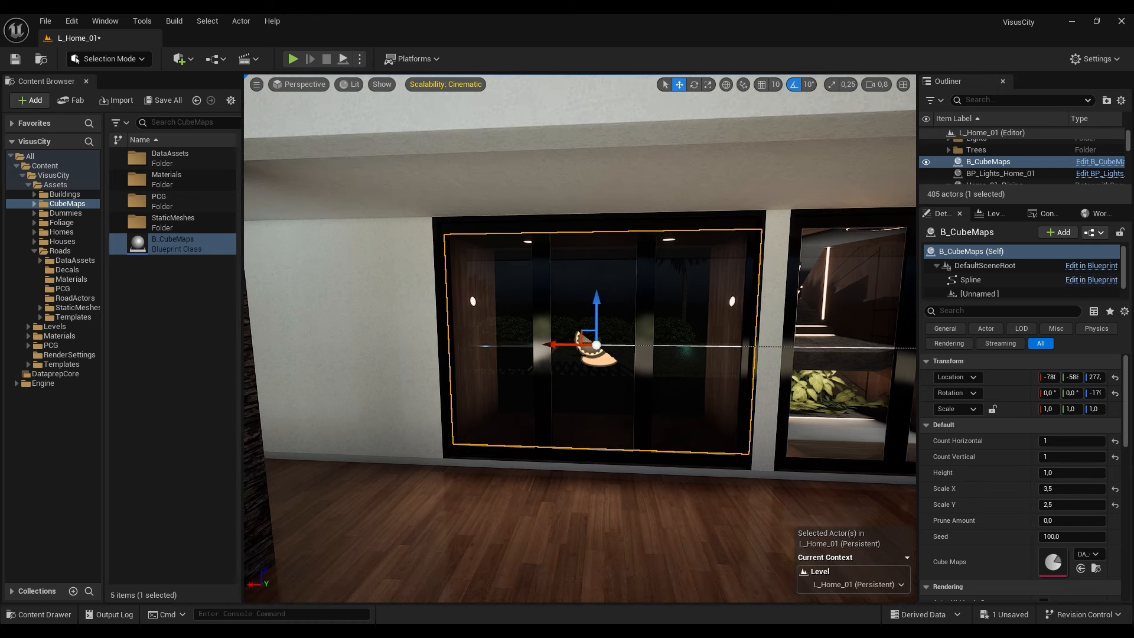
drag(565, 346, 564, 346)
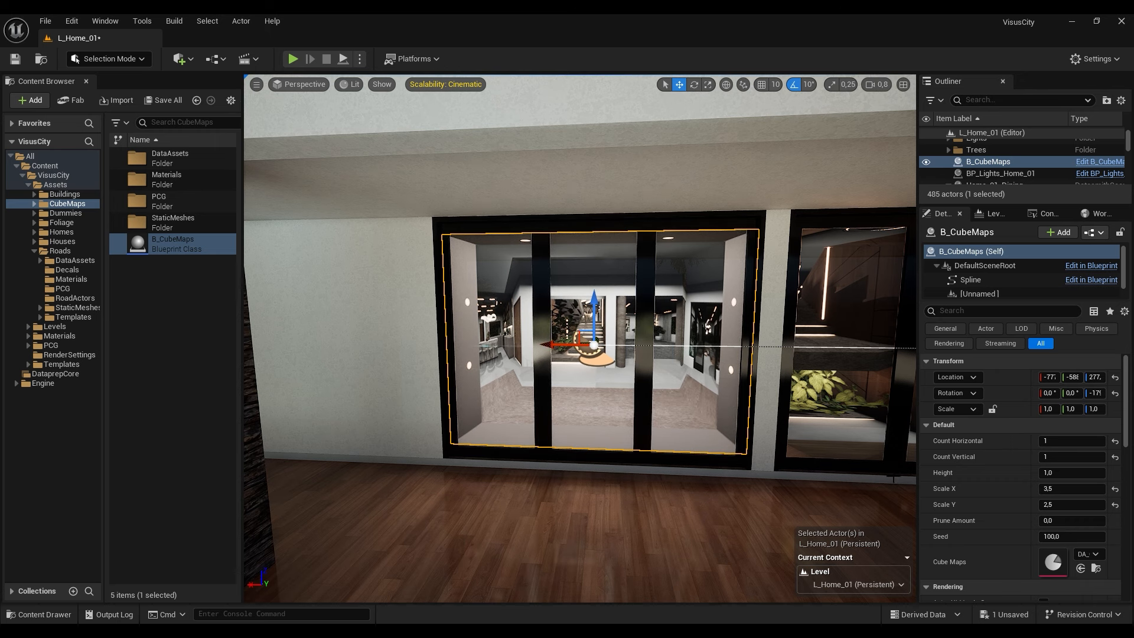
- Try lower and higher Seed values for the room interior and reset the Seed to its default
drag(1067, 536, 1053, 536)
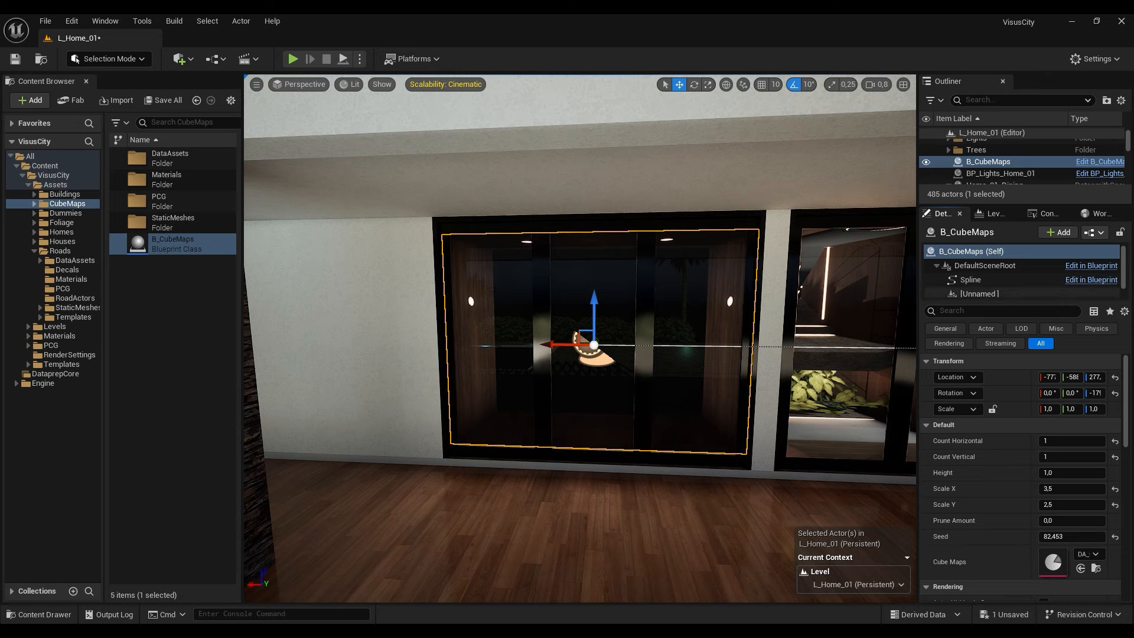
drag(1070, 537, 1093, 538)
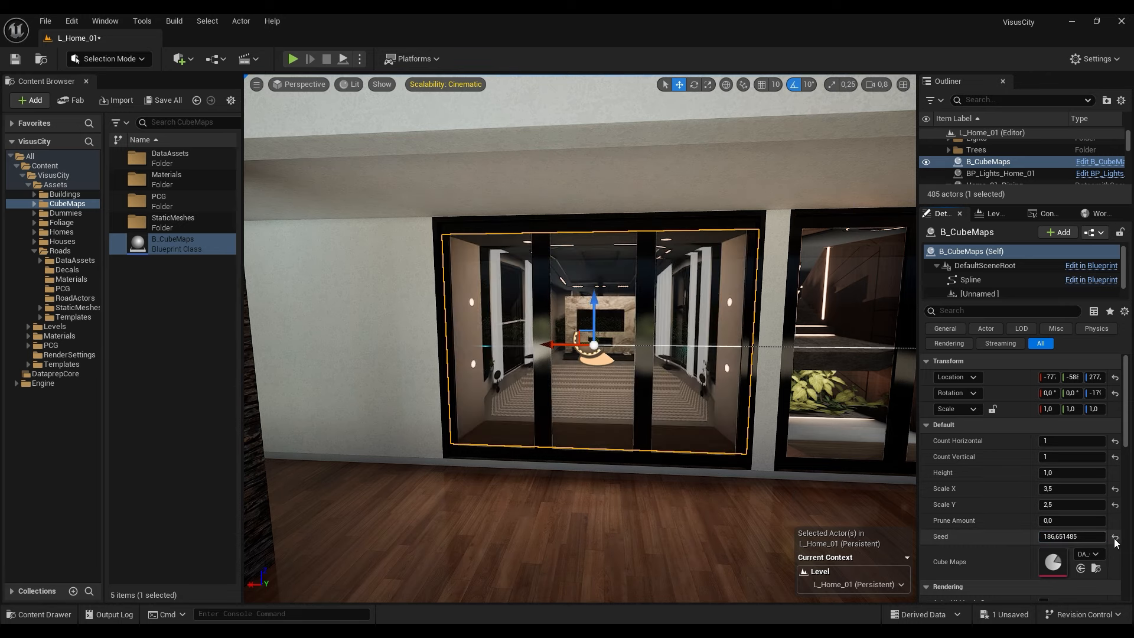
click(1115, 538)
- Move B_CubeMaps out from behind the window to the open paving in front of the villa
key(s)
right_drag(709, 366, 747, 347)
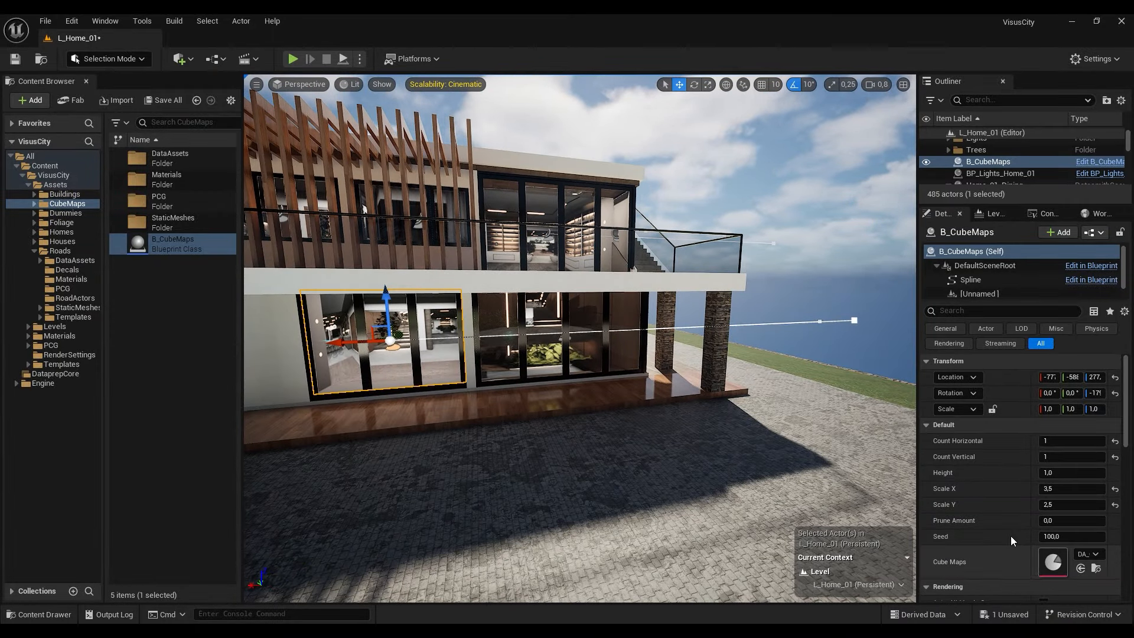
right_drag(524, 387, 576, 404)
right_drag(448, 293, 500, 346)
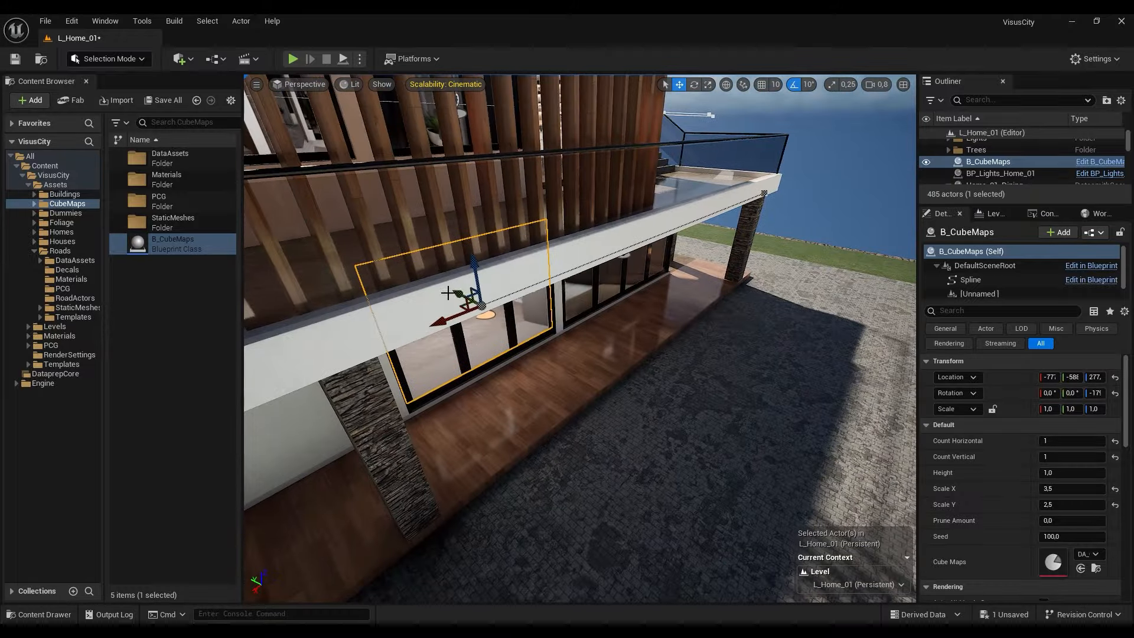
drag(459, 294, 728, 438)
right_drag(727, 438, 767, 413)
- Set Count Horizontal, first to 8 and finally to 10, and Count Vertical to 10 for B_CubeMaps
click(1059, 441)
text(8)
key(Return)
drag(1060, 442, 989, 443)
text(10)
click(1052, 457)
text(10)
key(Return)
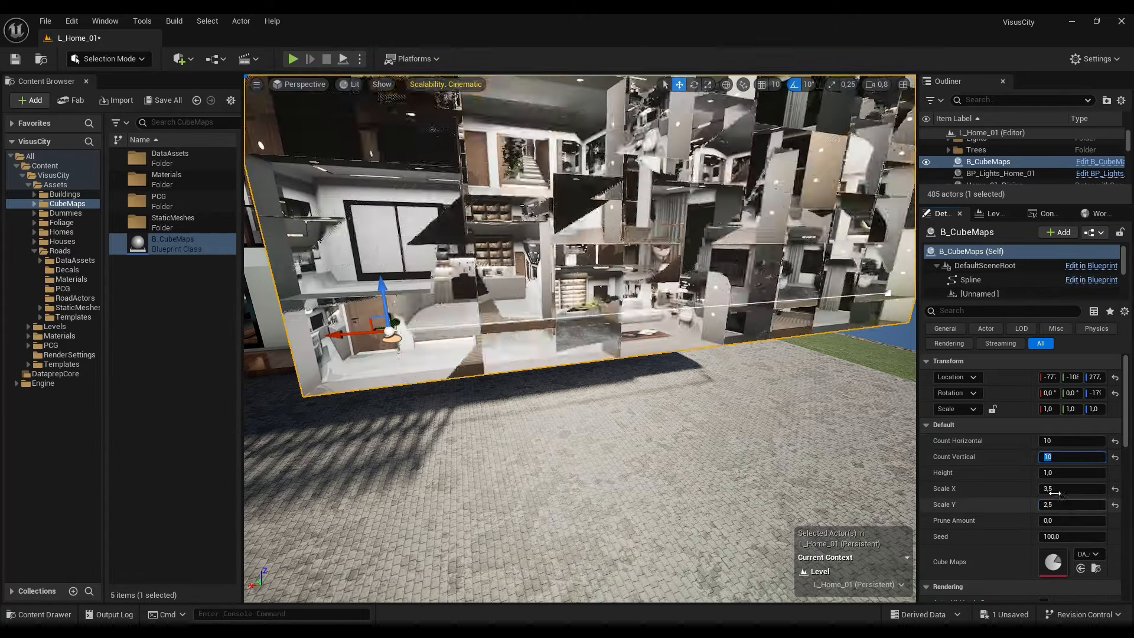
- Reset Scale X and Scale Y of B_CubeMaps to their defaults
click(1053, 489)
click(1115, 490)
click(1114, 505)
right_drag(738, 384, 715, 349)
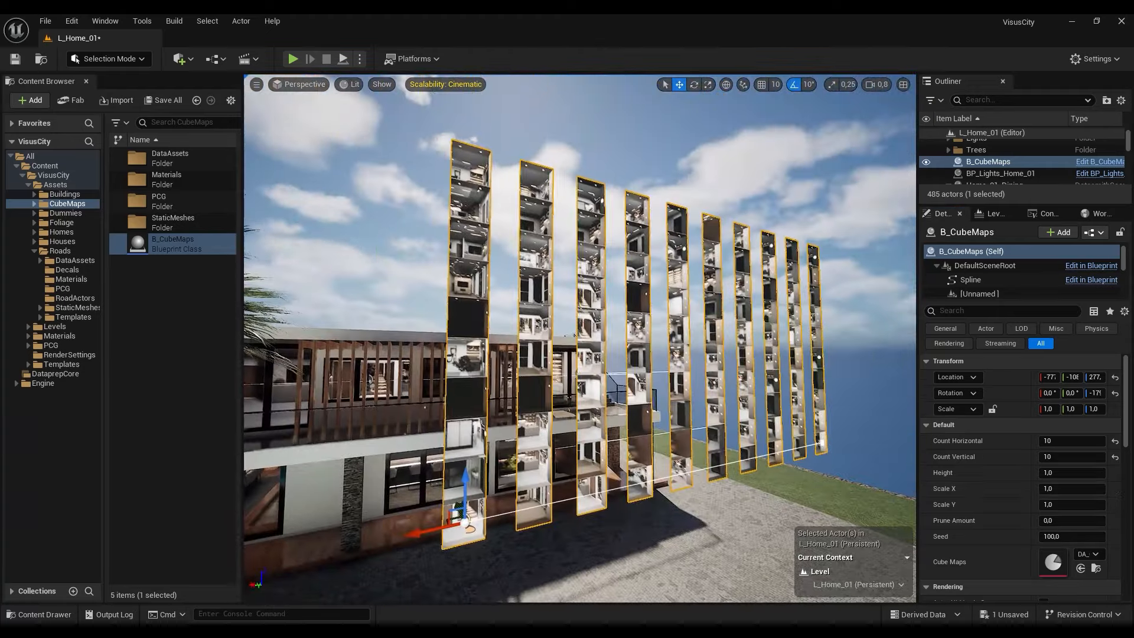
- Set the B_CubeMaps Prune Amount to 0.5 after trying 50, and examine the thinned grid from several angles
click(1066, 522)
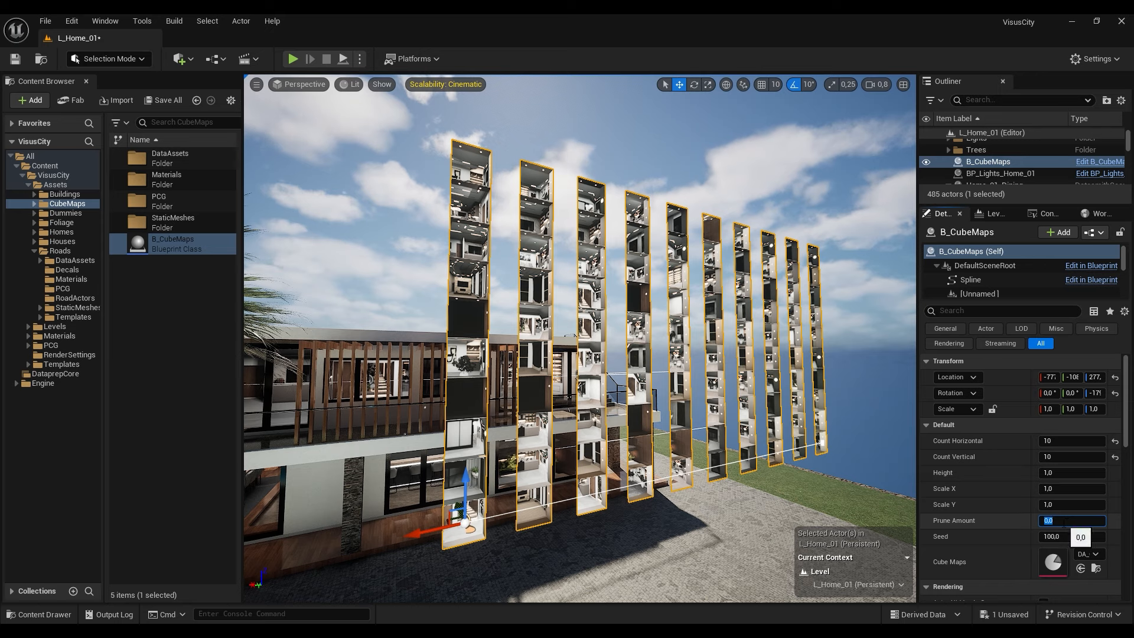
key(Return)
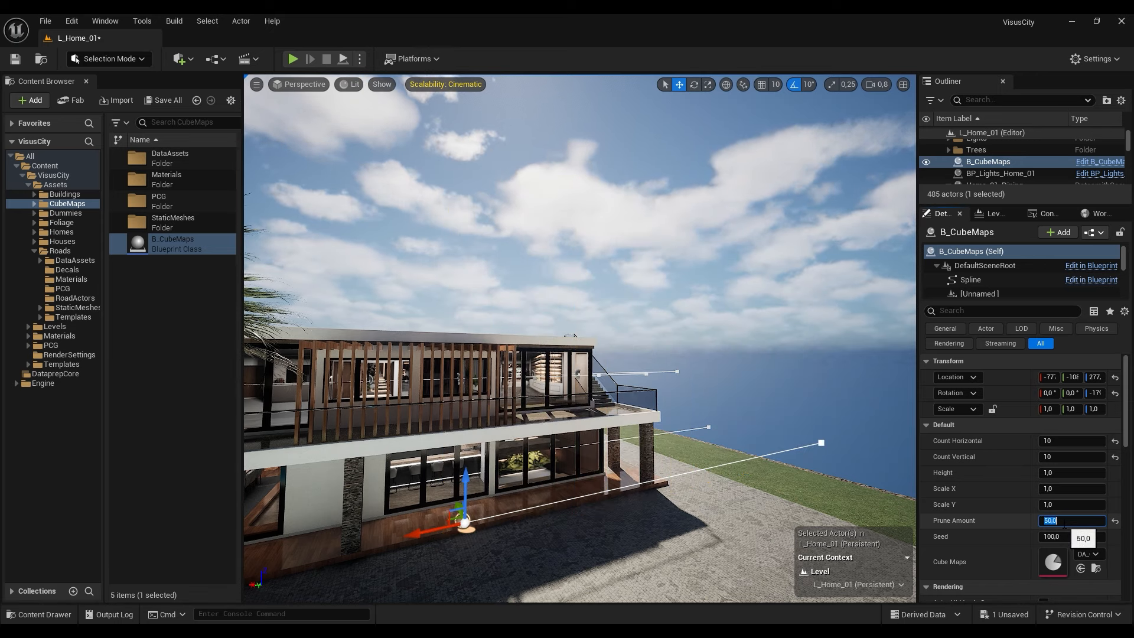
key(Return)
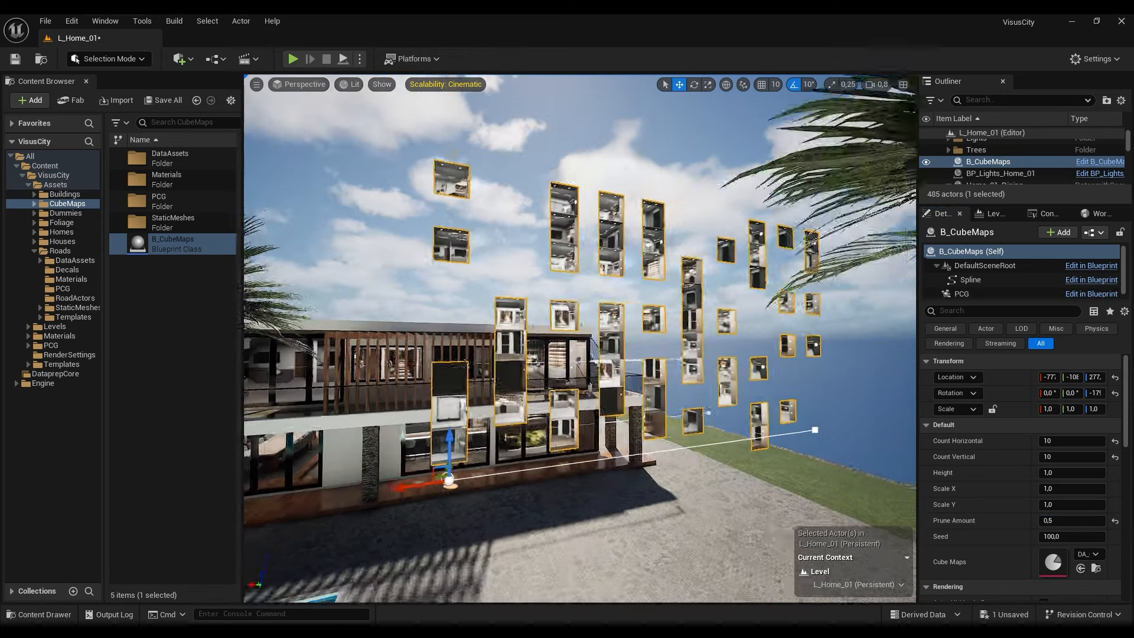
right_drag(555, 183, 572, 182)
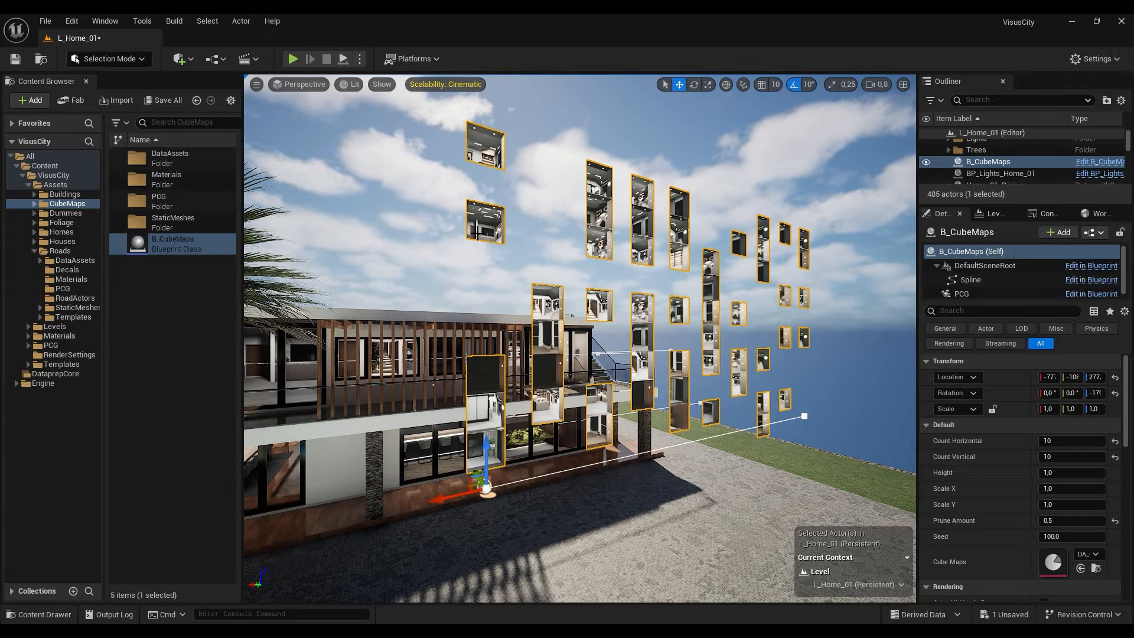
right_drag(784, 430, 741, 433)
right_drag(790, 212, 747, 205)
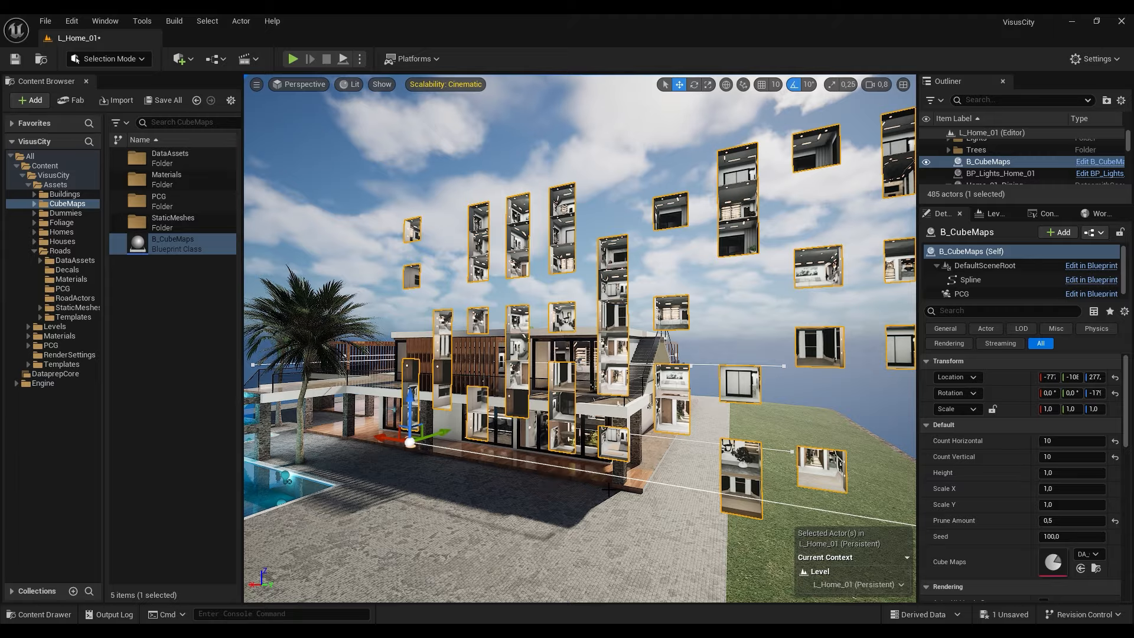
- Reset the Prune Amount of B_CubeMaps to its default and view the full grid in front of the villa
right_drag(615, 487, 691, 490)
key(s)
key(a)
key(w)
key(s)
key(a)
key(w)
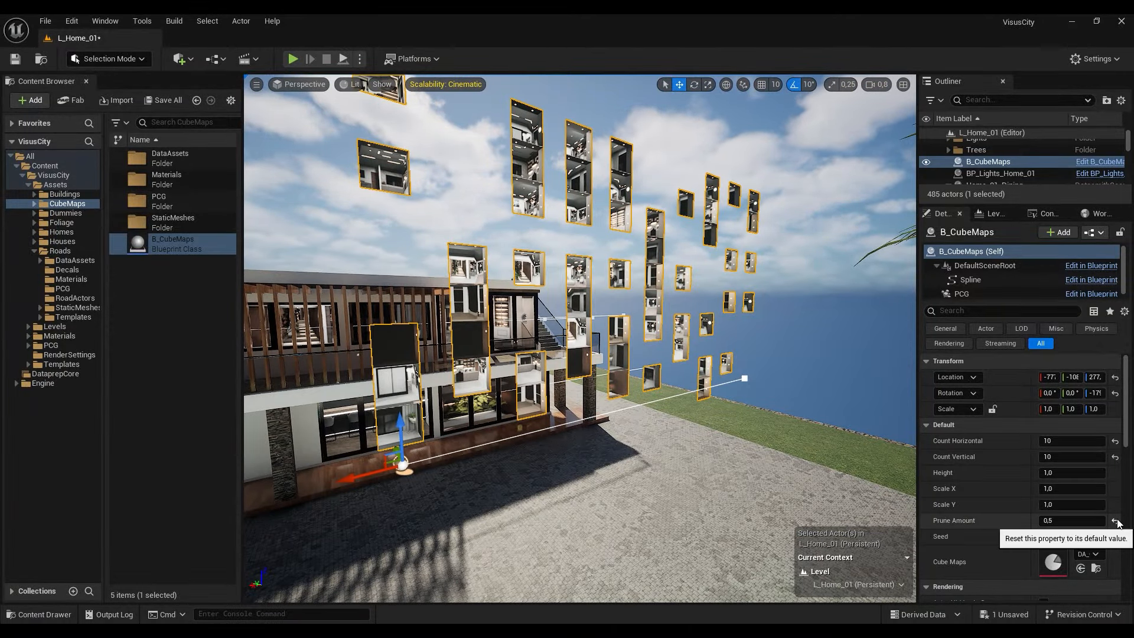
click(1116, 520)
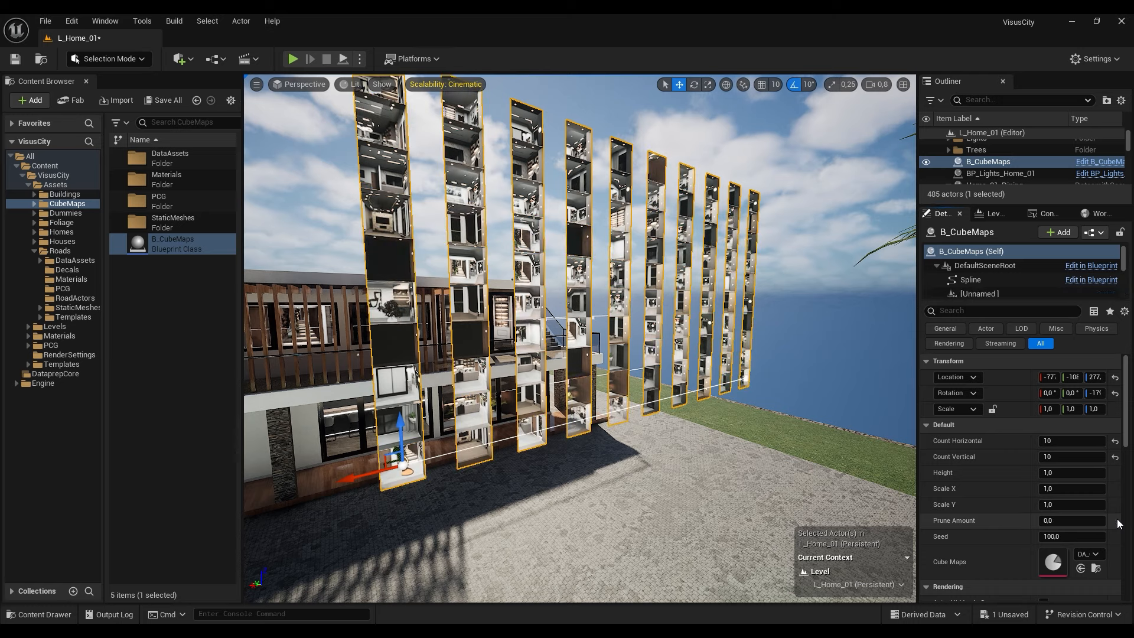
right_drag(601, 264, 561, 322)
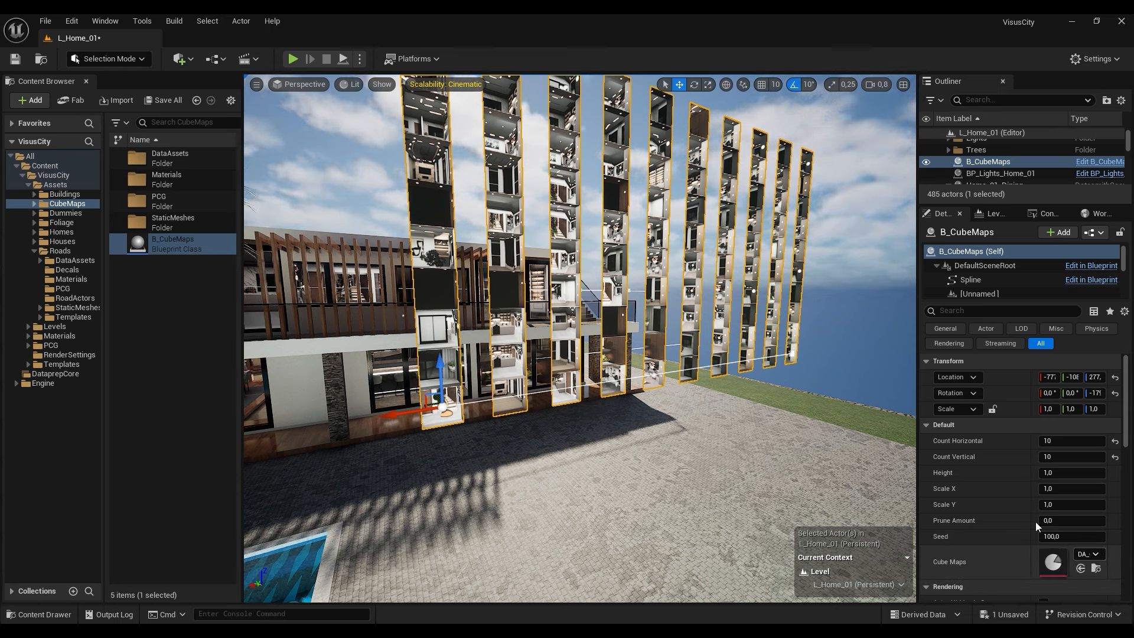
- Open the DA_CubeMaps data asset assigned to B_CubeMaps and examine its Cube Maps array, including the Index [20] entry
click(1096, 570)
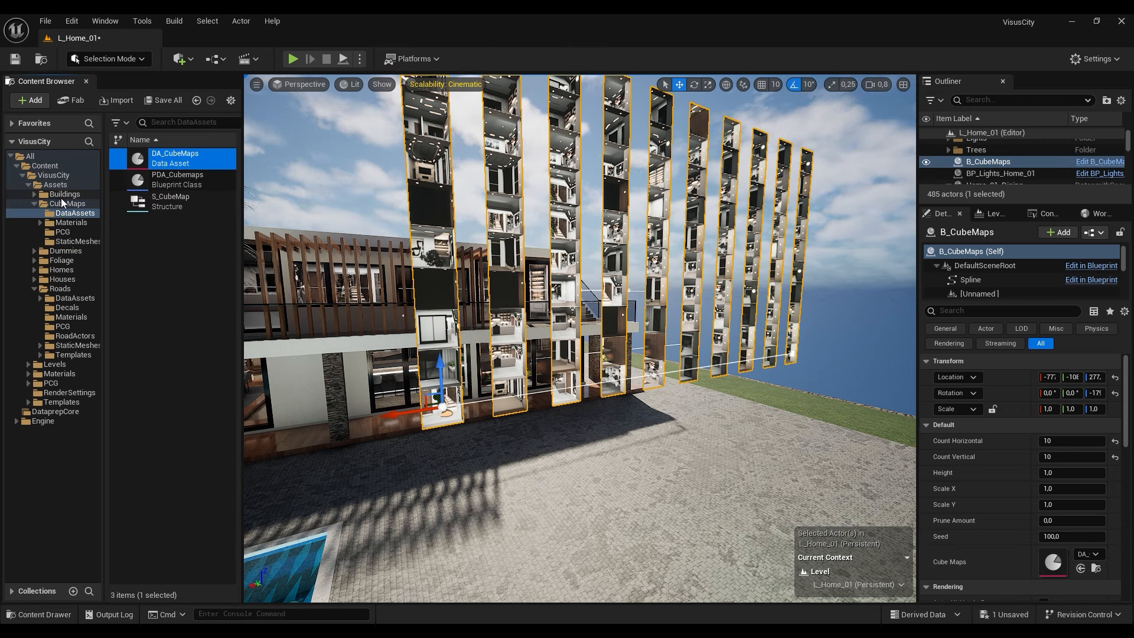
double_click(172, 154)
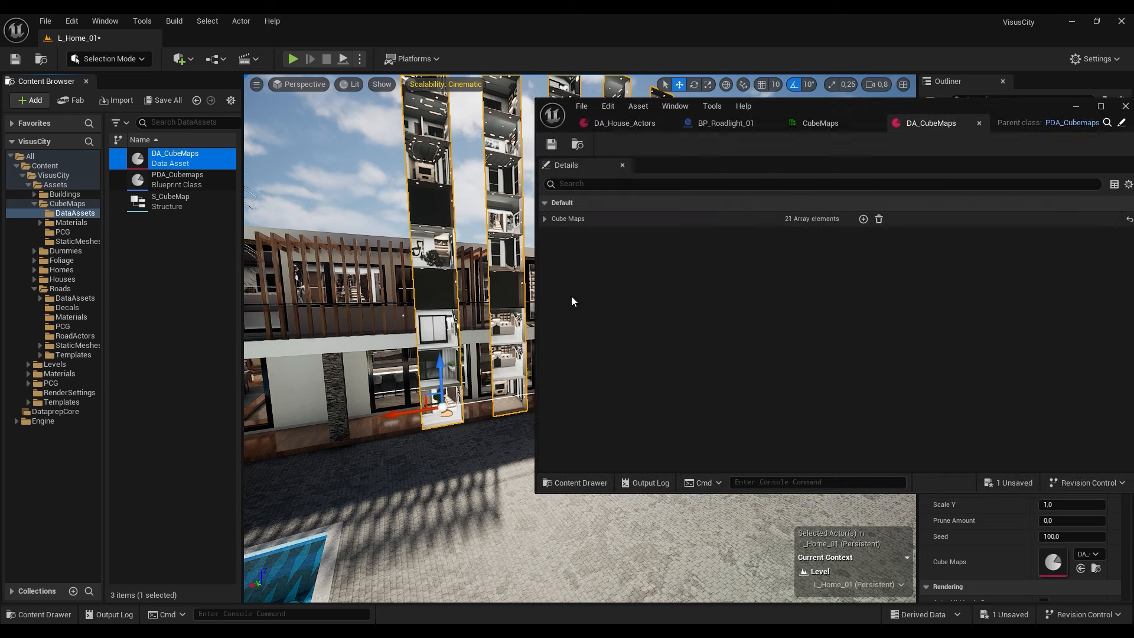
click(544, 219)
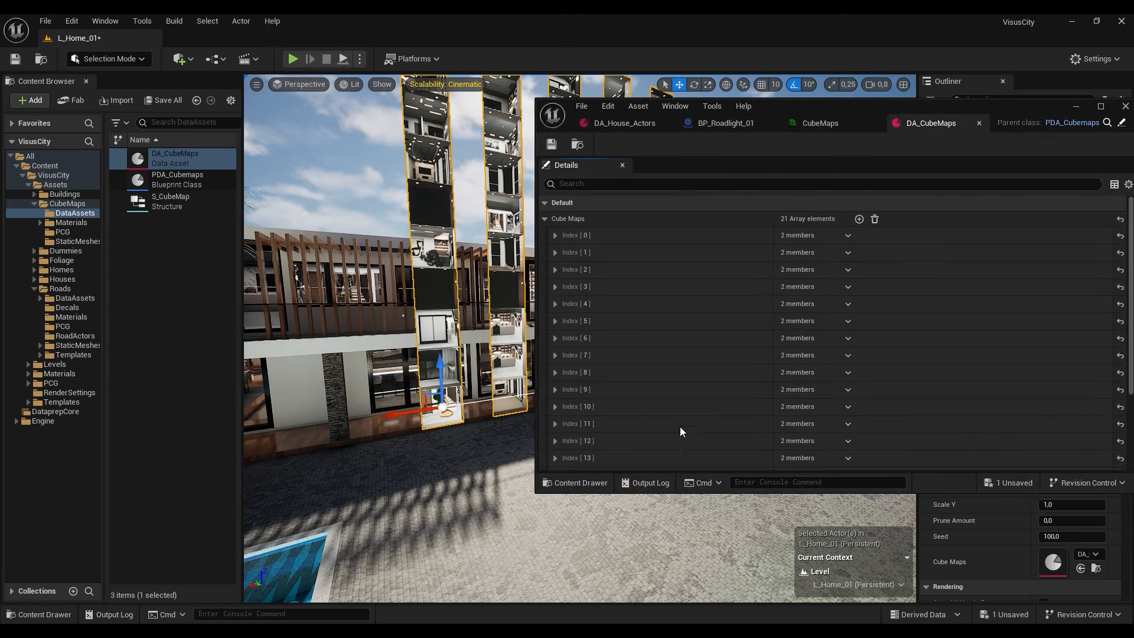
scroll(732, 331, down, 3)
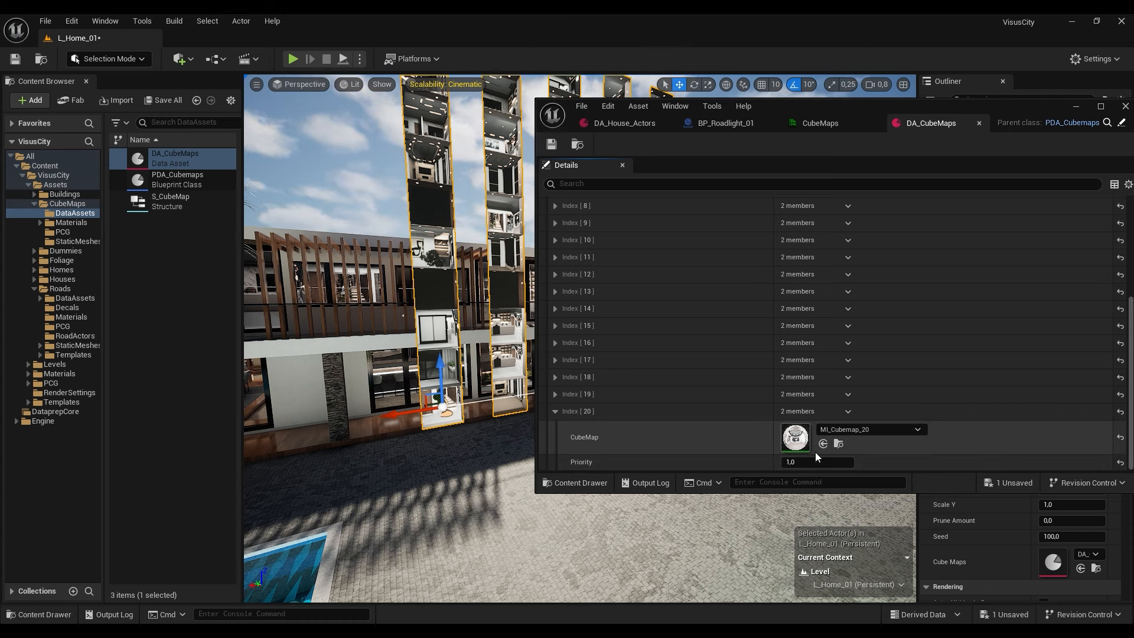
click(554, 412)
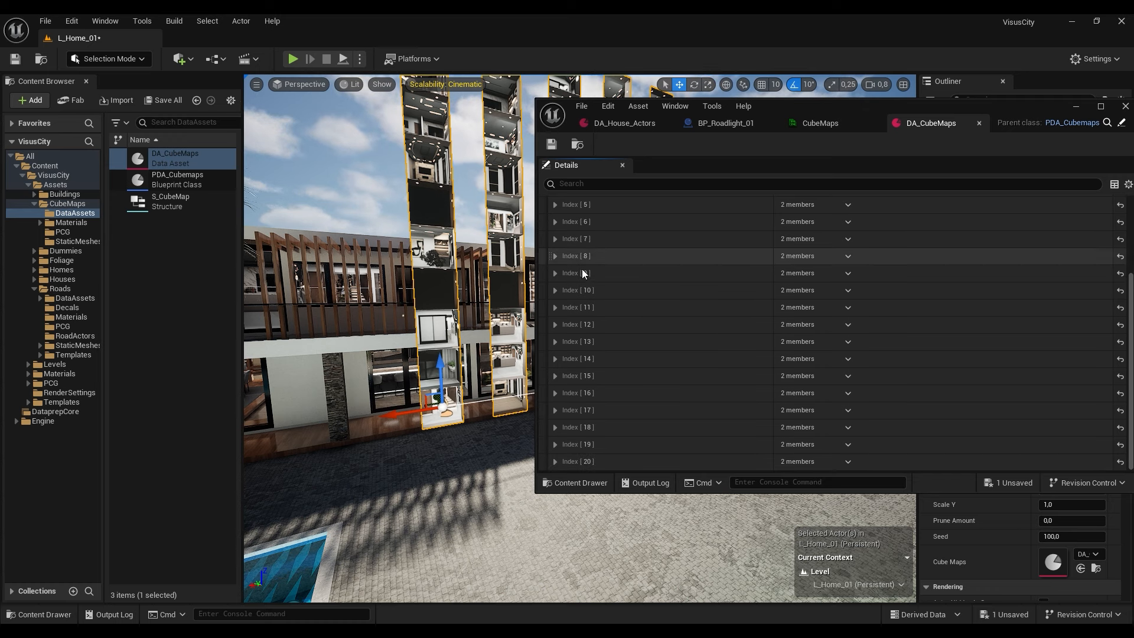
- Look through the MI_Cubemap material instances in the CubeMaps Materials folder
mouse_move(150, 164)
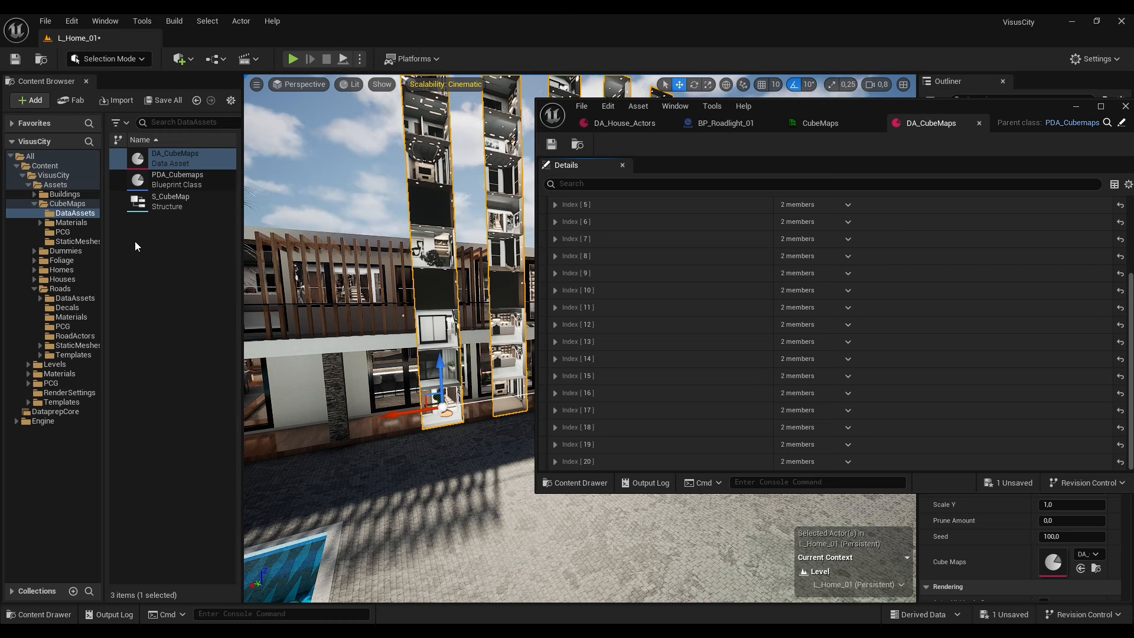
click(40, 222)
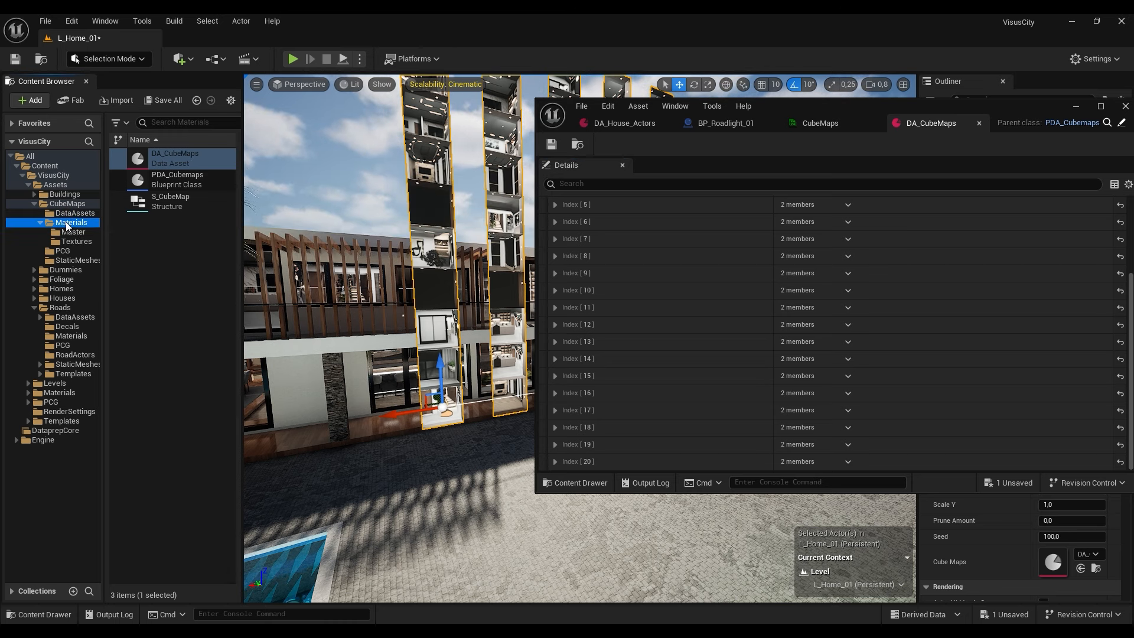
drag(233, 309, 238, 421)
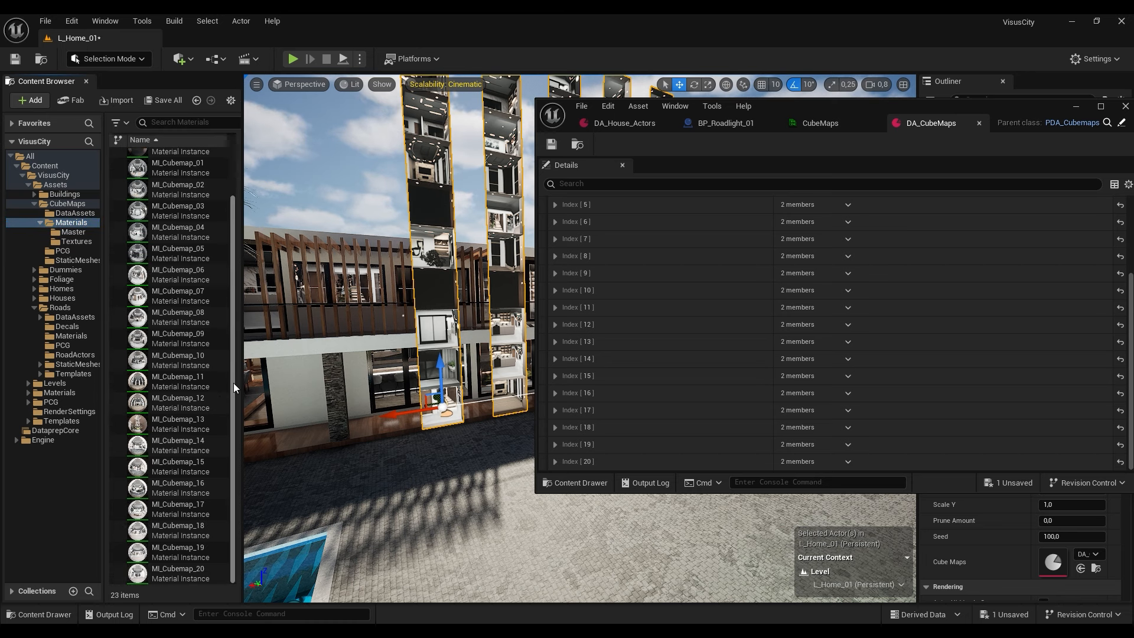
drag(233, 382, 221, 280)
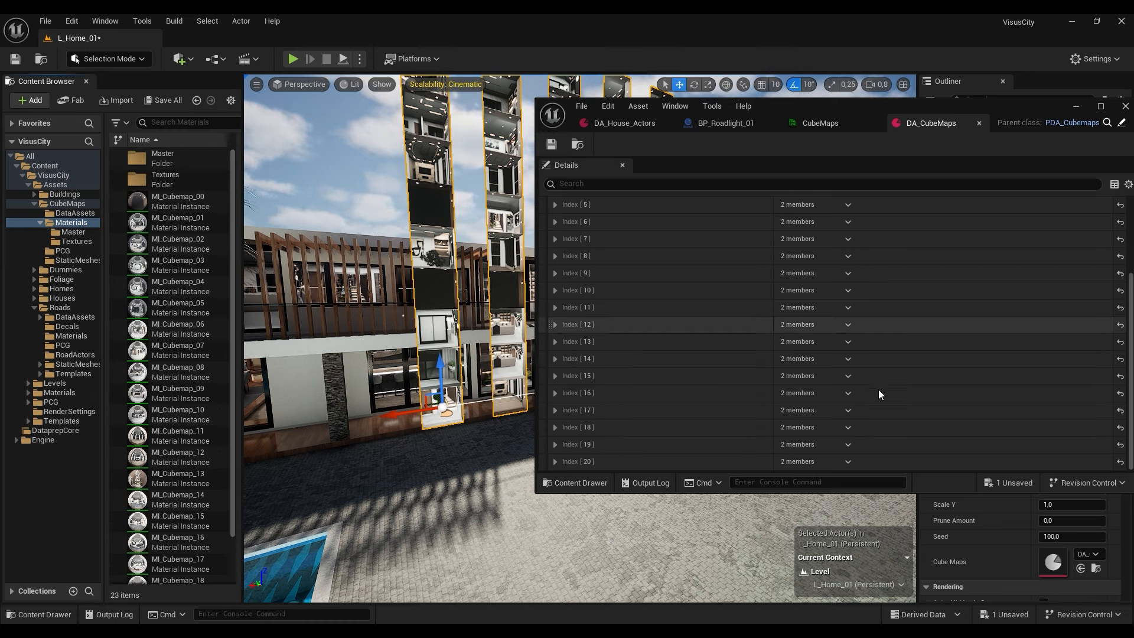
- Look through the cube textures in the Textures folder, return to the Materials folder, and minimize the DA_CubeMaps window
click(80, 239)
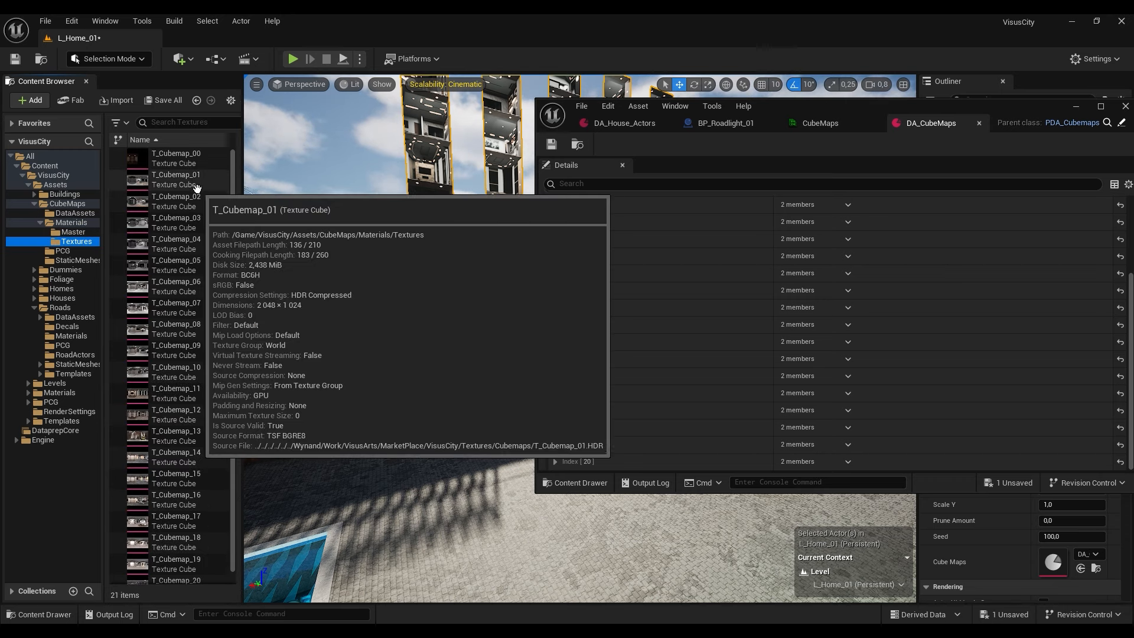
drag(233, 184, 235, 305)
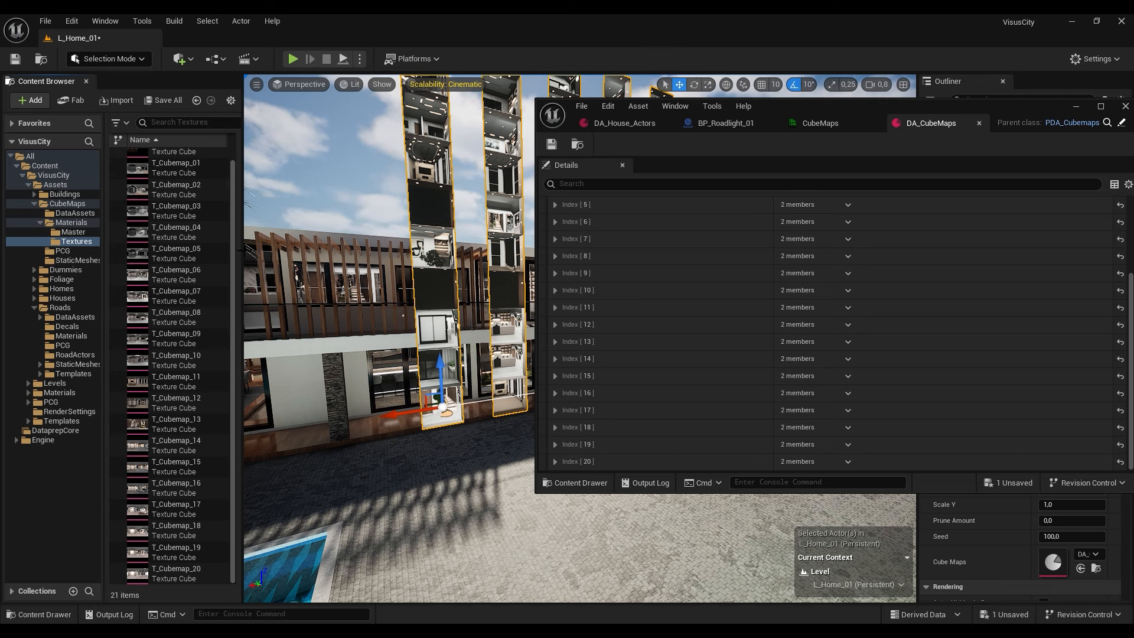
drag(1020, 107, 858, 109)
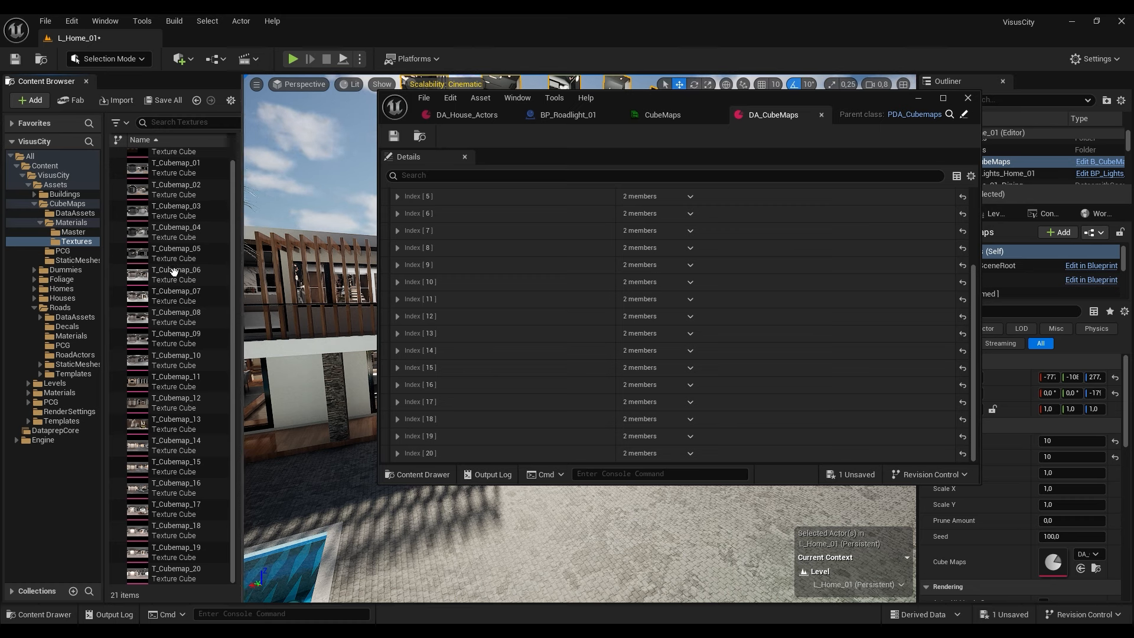
click(71, 222)
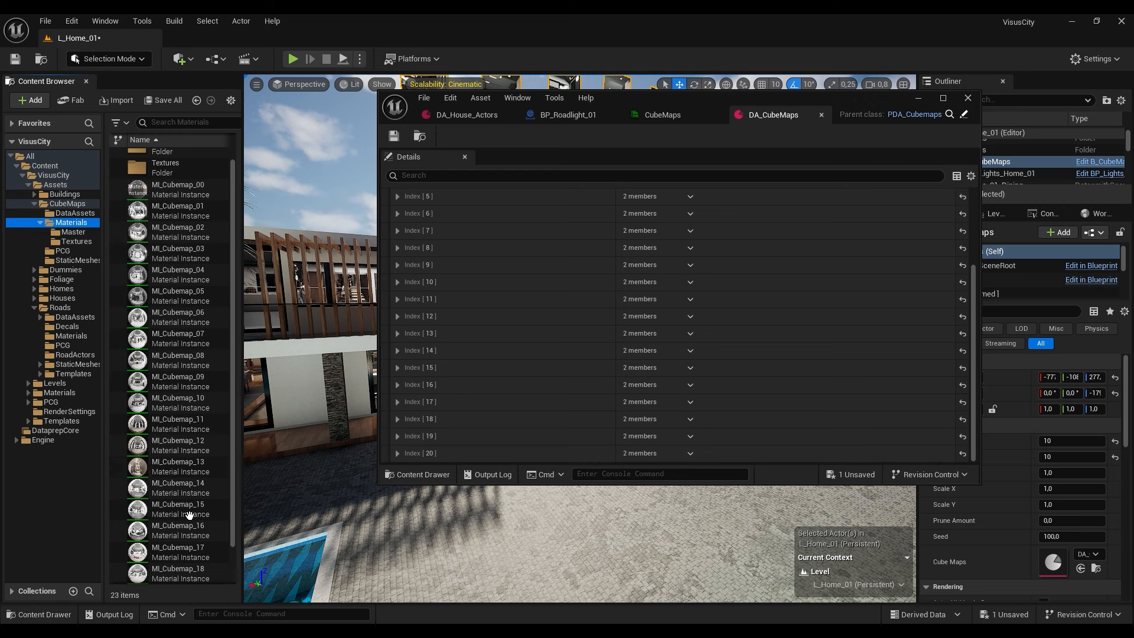
scroll(233, 380, up, 2)
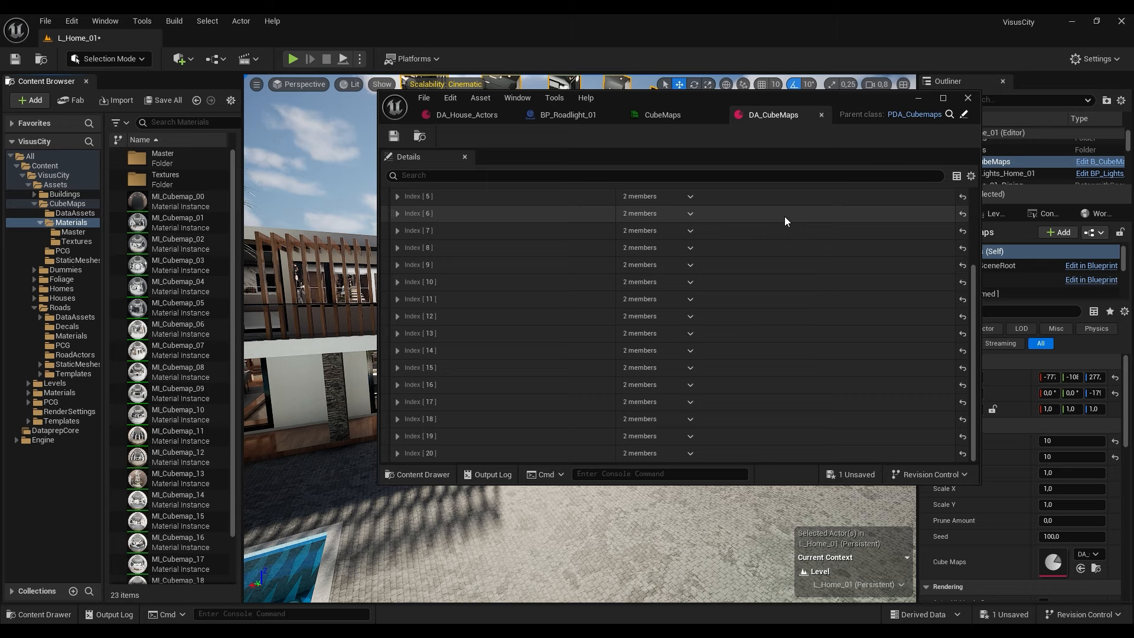
click(918, 98)
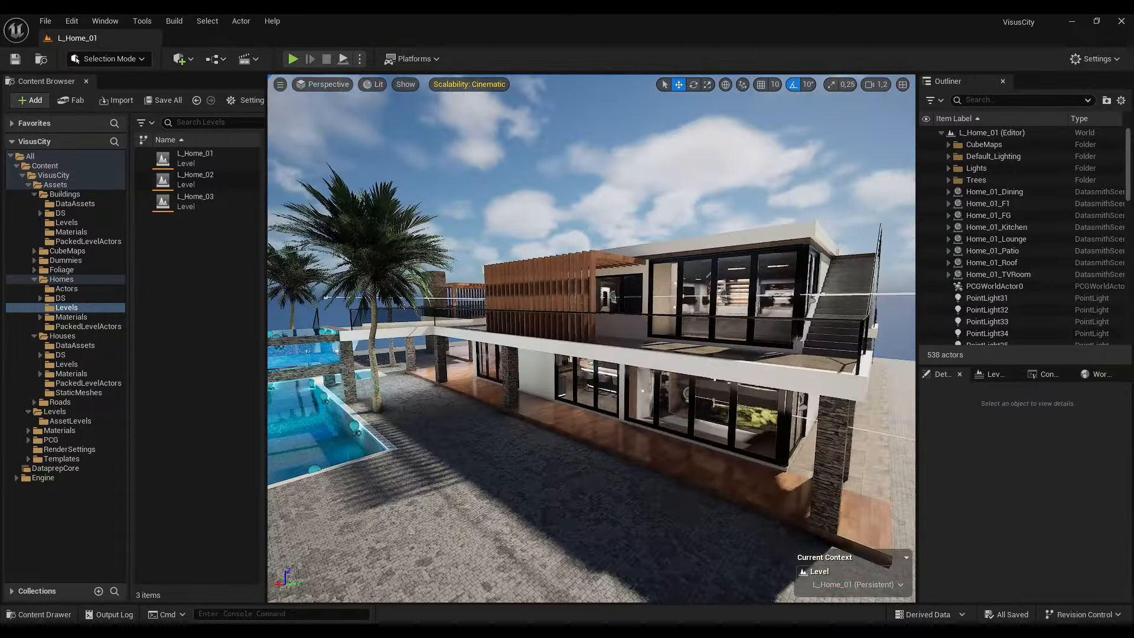
- Update the packed blueprints of the L_Home_01 level
right_drag(591, 339, 623, 352)
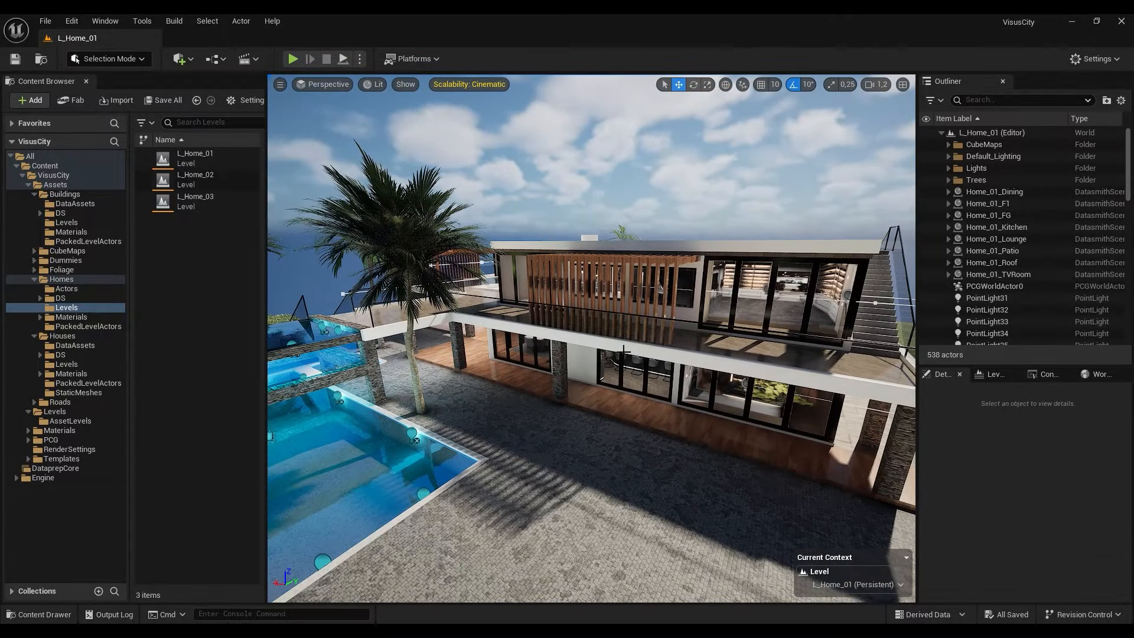
mouse_move(190, 155)
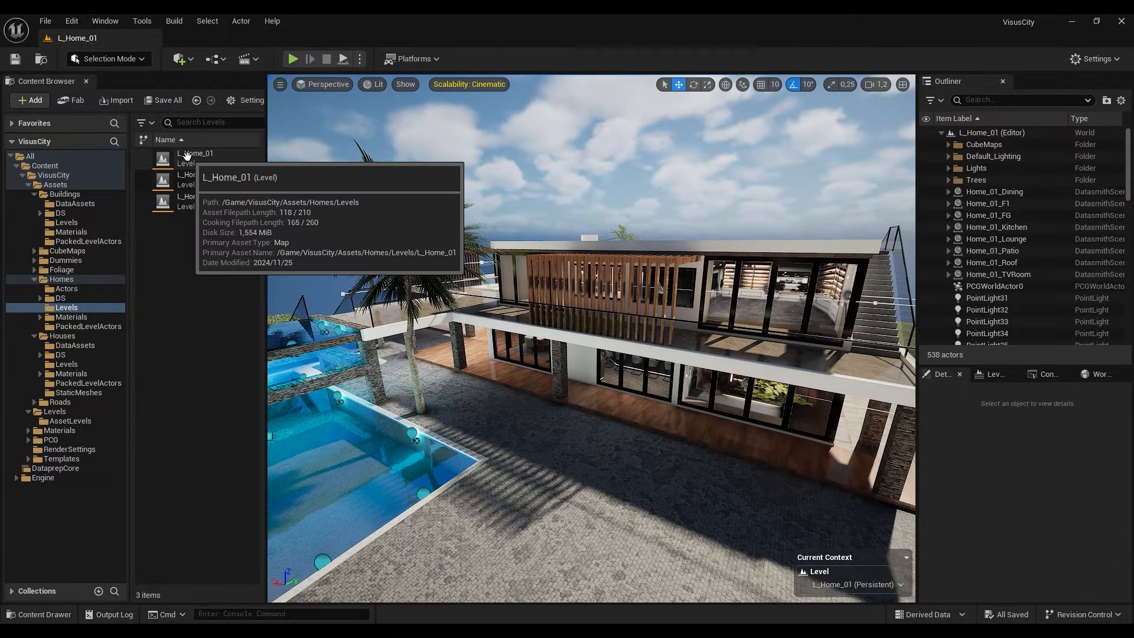
right_click(190, 154)
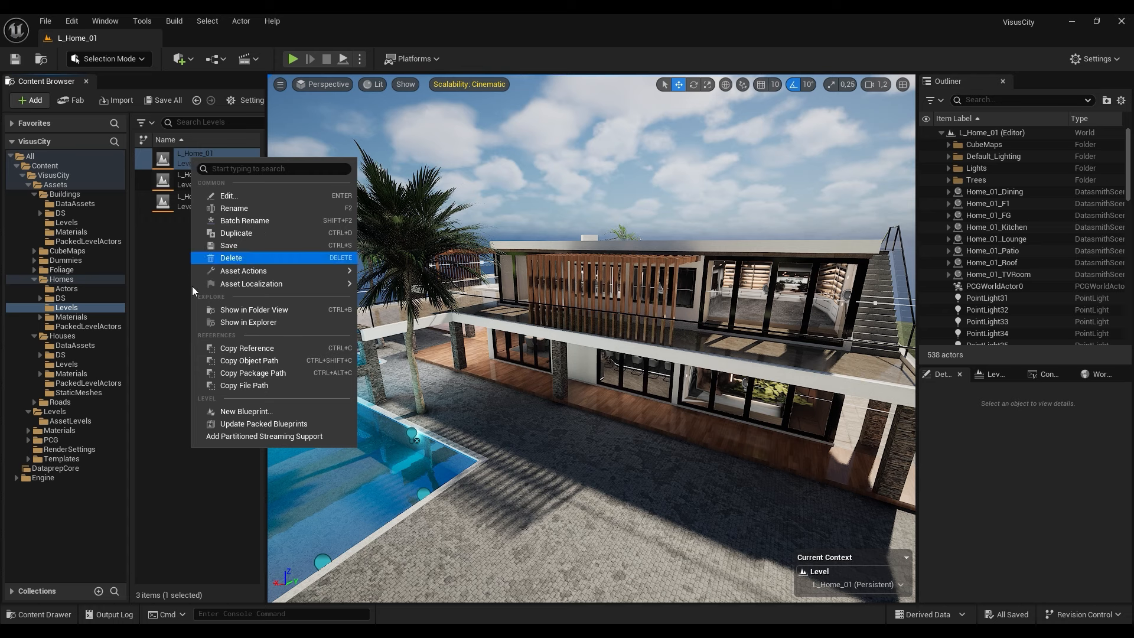
click(231, 424)
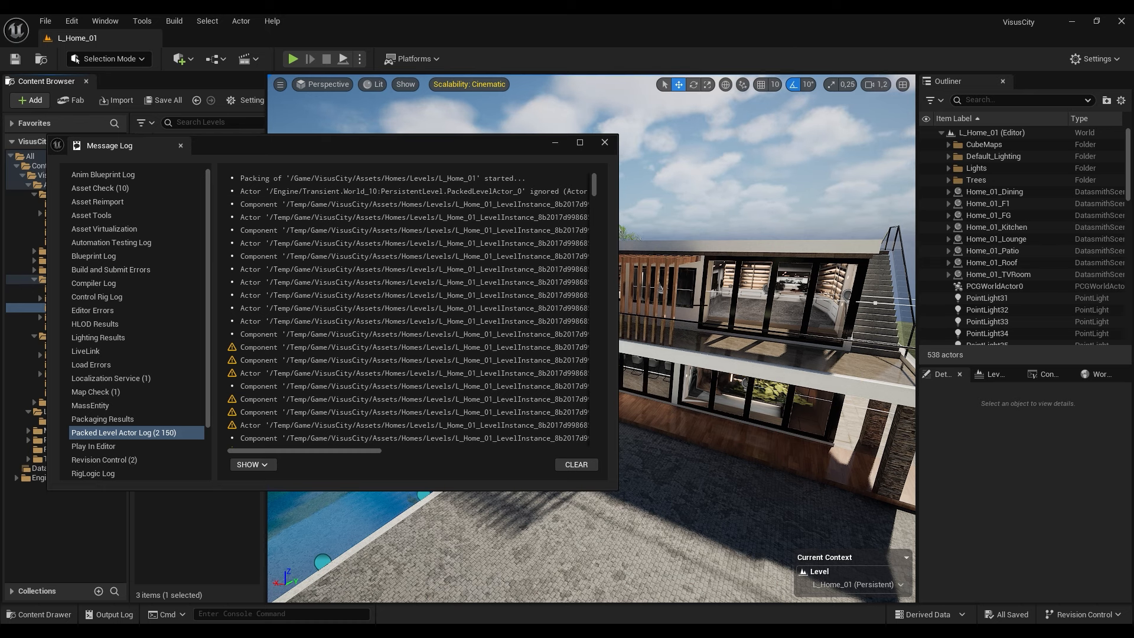
- Expand the CubeMaps folder in the Outliner to show its actors and minimize the Message Log
click(949, 144)
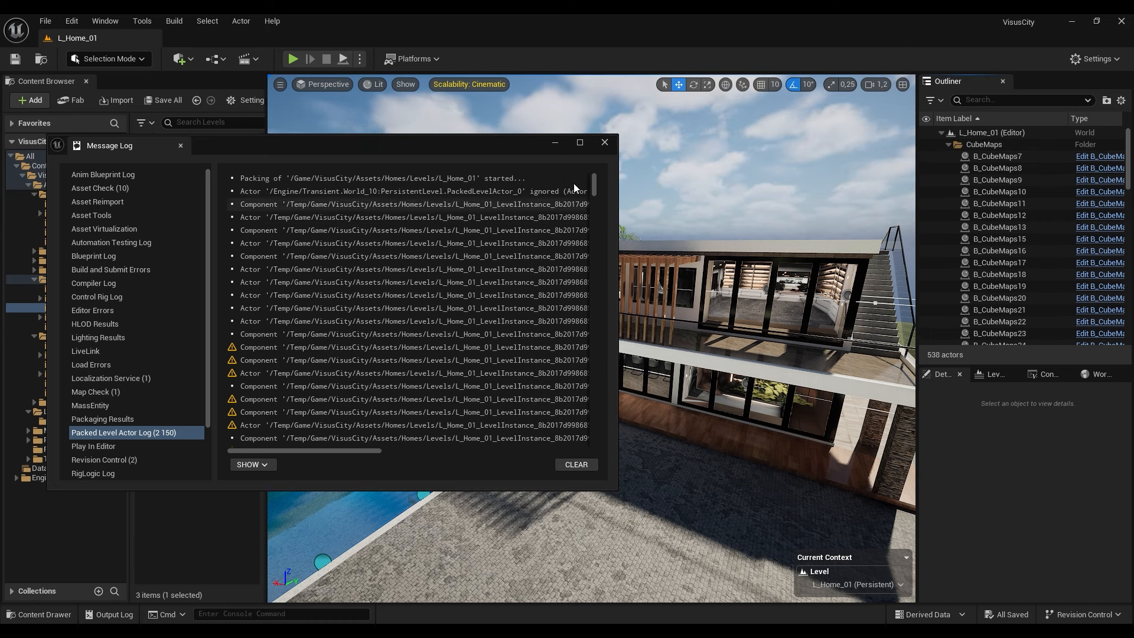
mouse_move(497, 141)
mouse_down()
mouse_move(514, 135)
mouse_move(502, 135)
mouse_up()
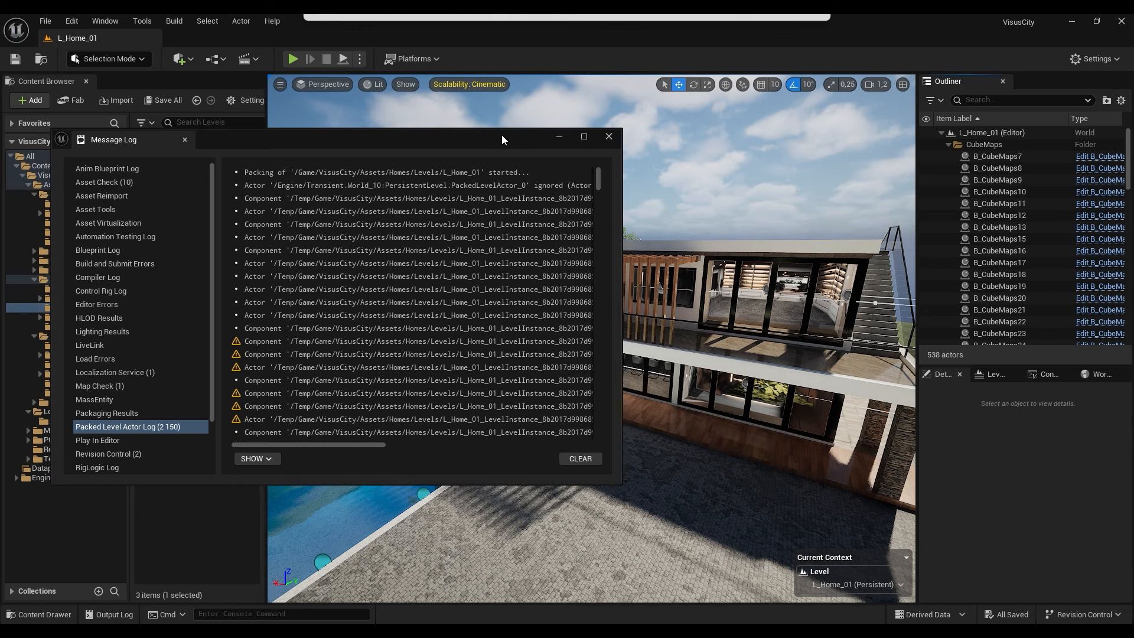
click(557, 139)
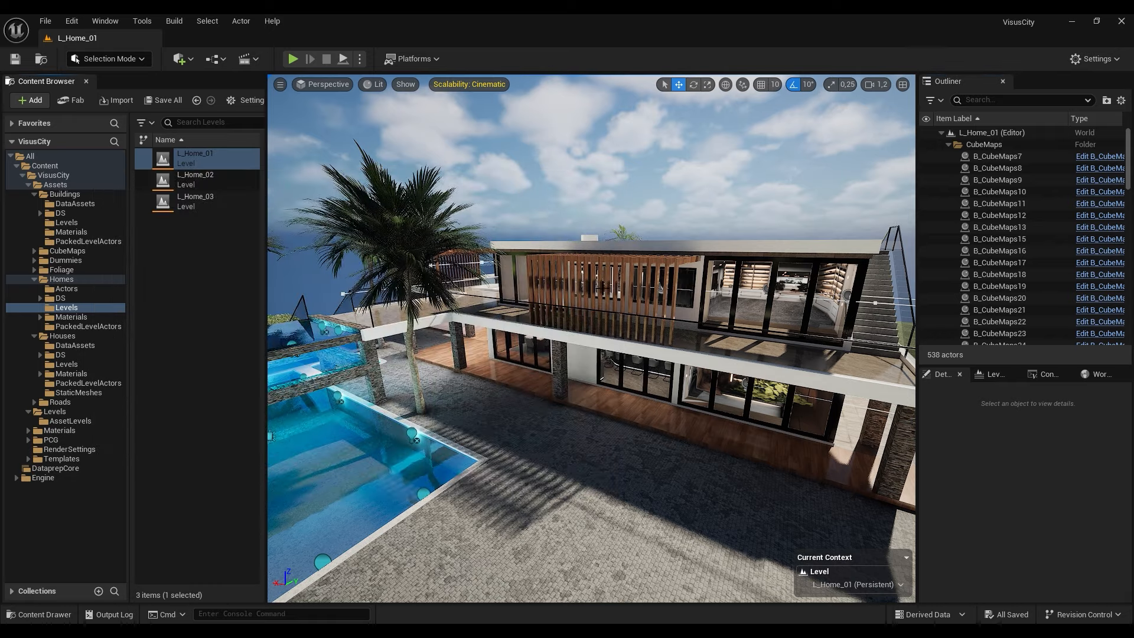
- Select the B_CubeMaps19 actor behind the upper-floor glazing beside the outside staircase
right_drag(590, 296, 670, 295)
right_drag(753, 285, 732, 285)
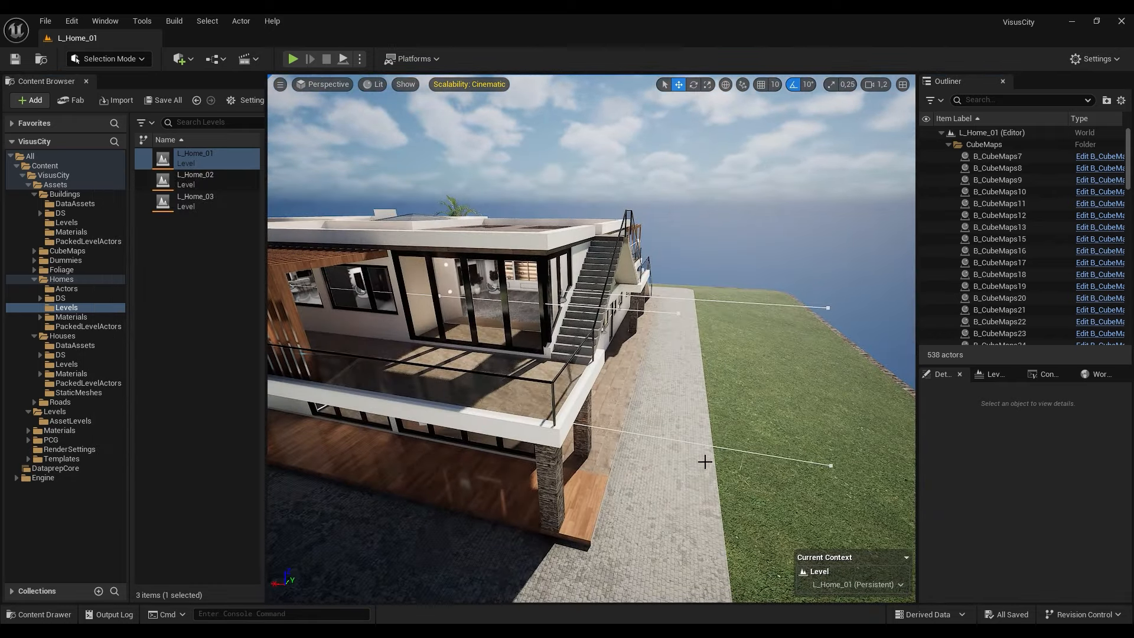
click(724, 450)
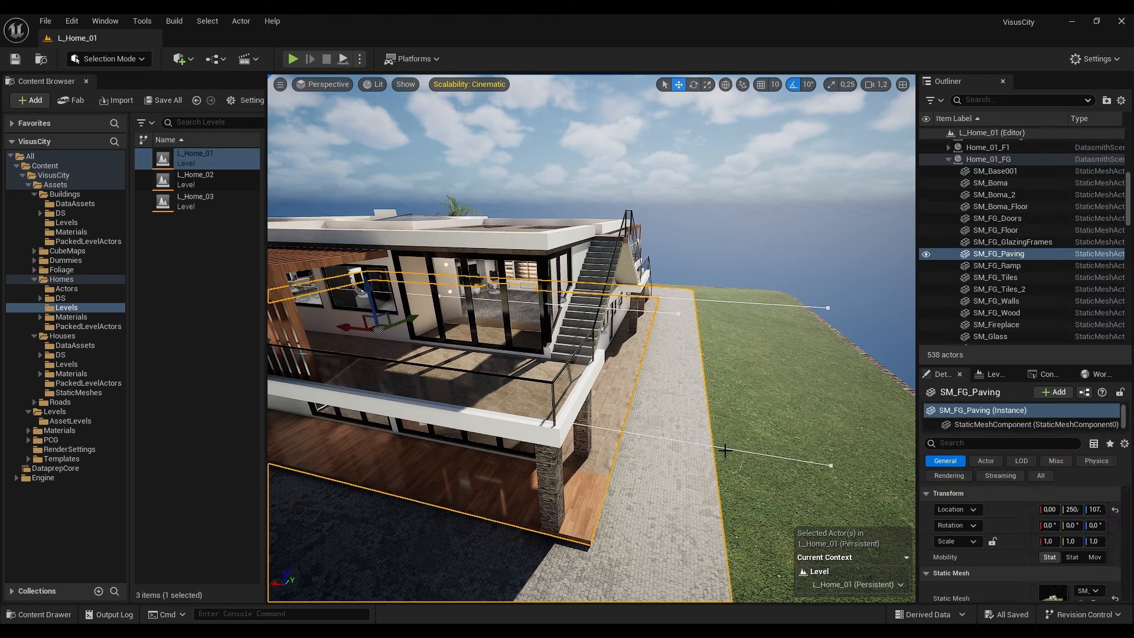
click(730, 448)
right_drag(752, 430, 703, 293)
click(732, 252)
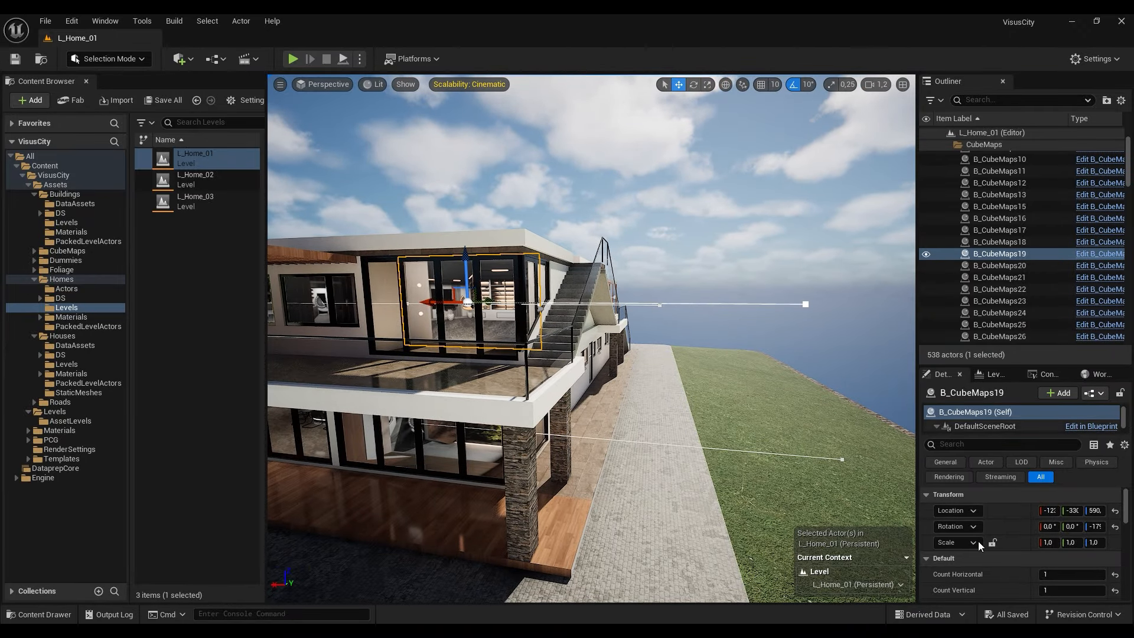
- Examine the villa and its selected window interior from several angles, and show the asset commands for L_Home_01 without choosing one
right_drag(675, 357, 590, 337)
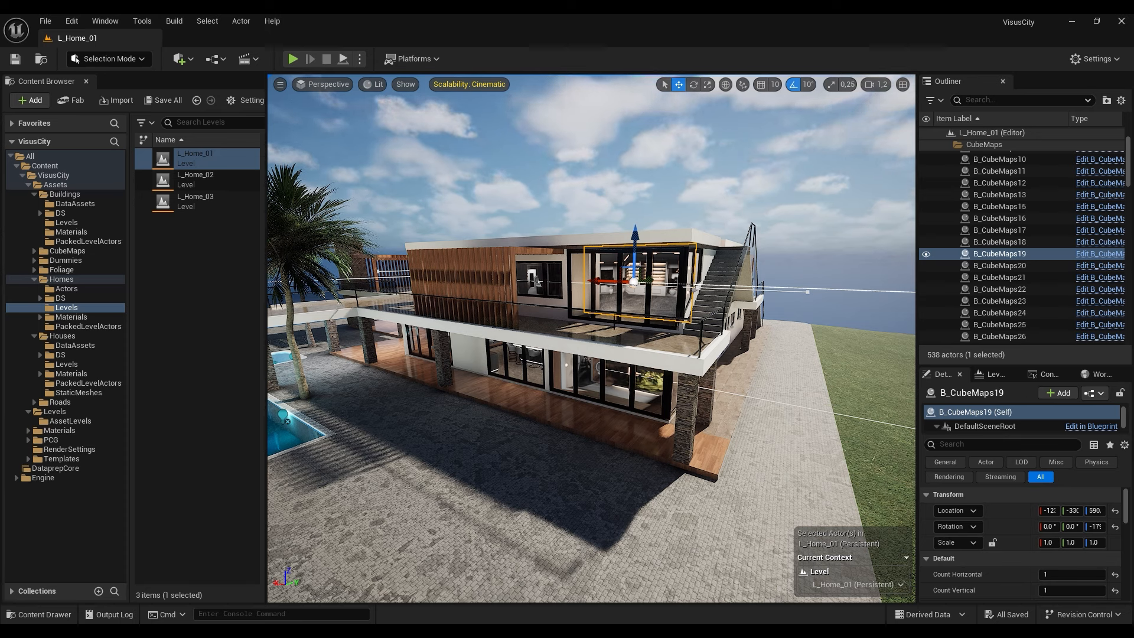
right_drag(646, 324, 645, 362)
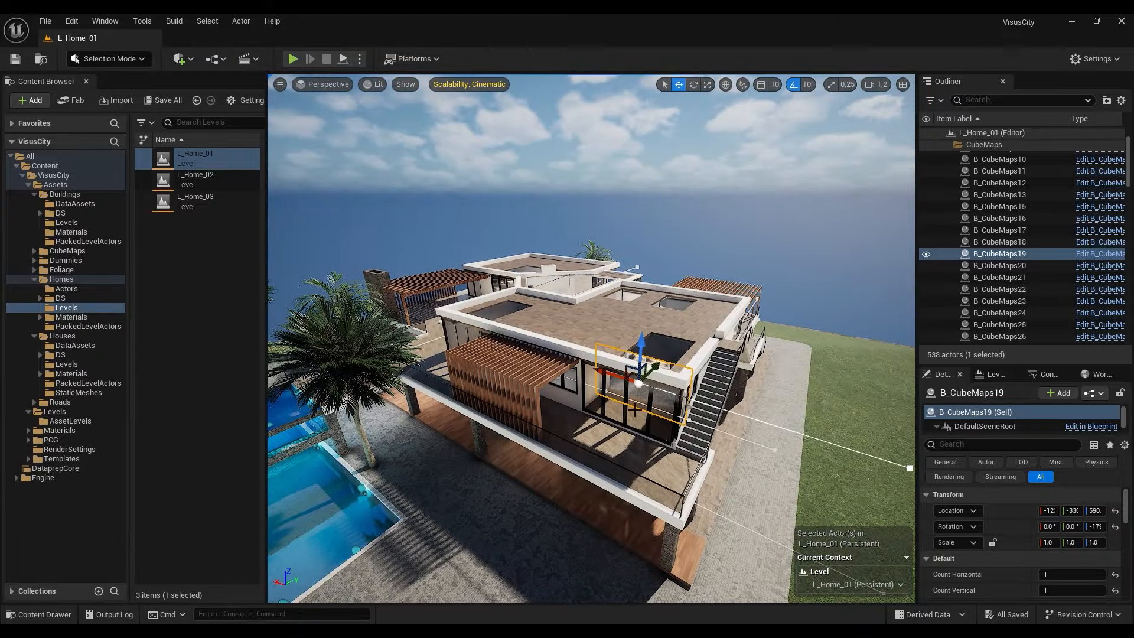
mouse_move(632, 422)
right_down()
mouse_move(631, 437)
mouse_move(630, 417)
right_up()
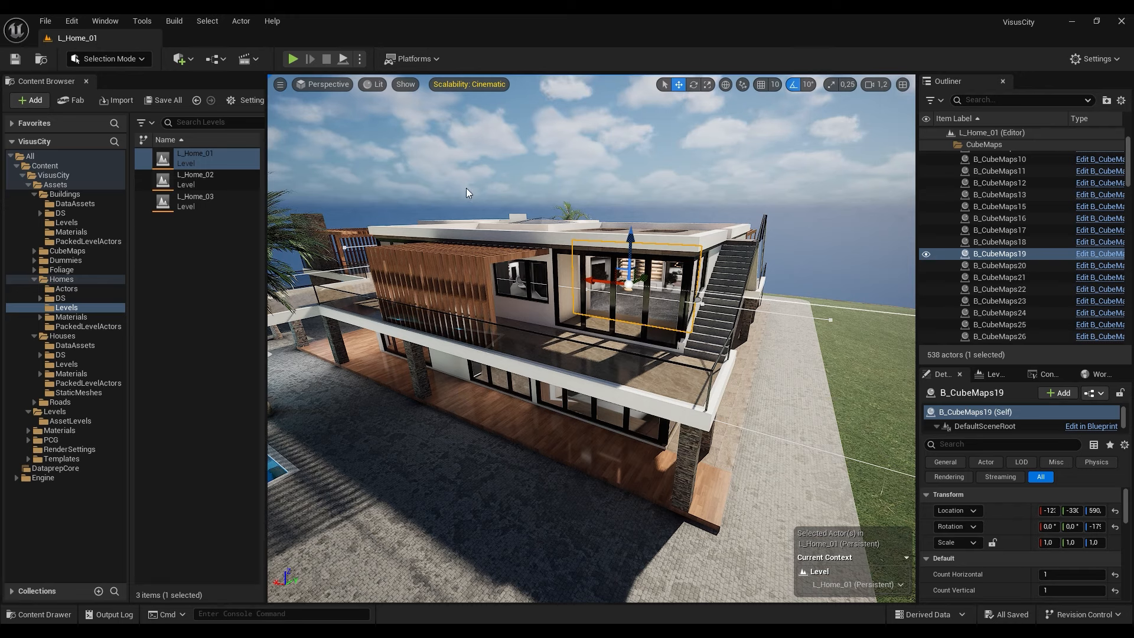
right_drag(567, 361, 566, 382)
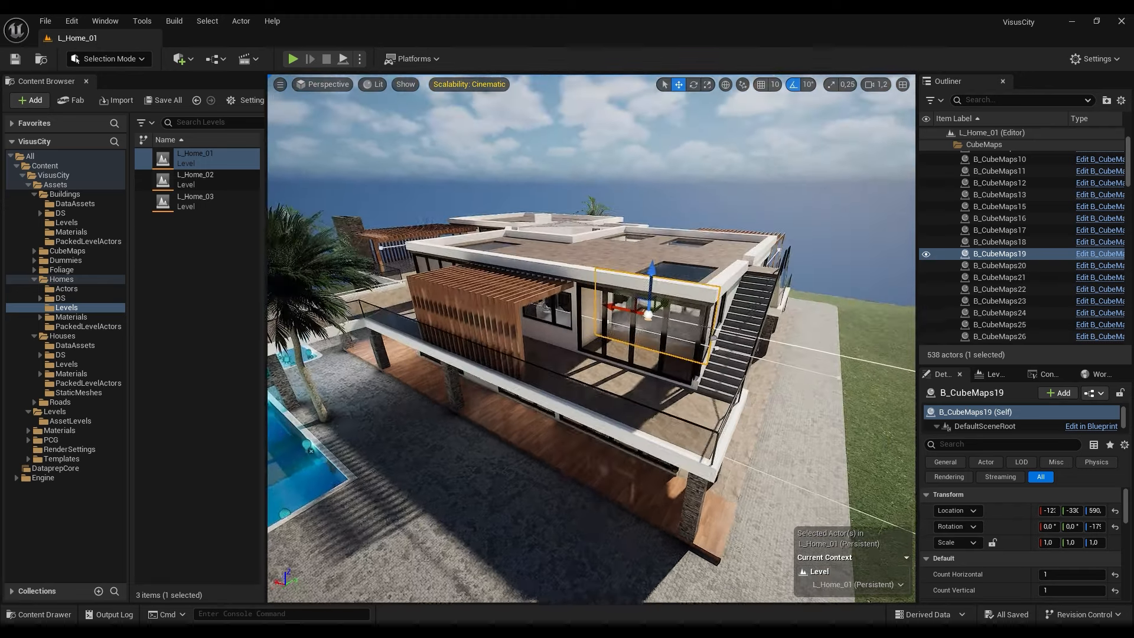
right_drag(453, 219, 455, 219)
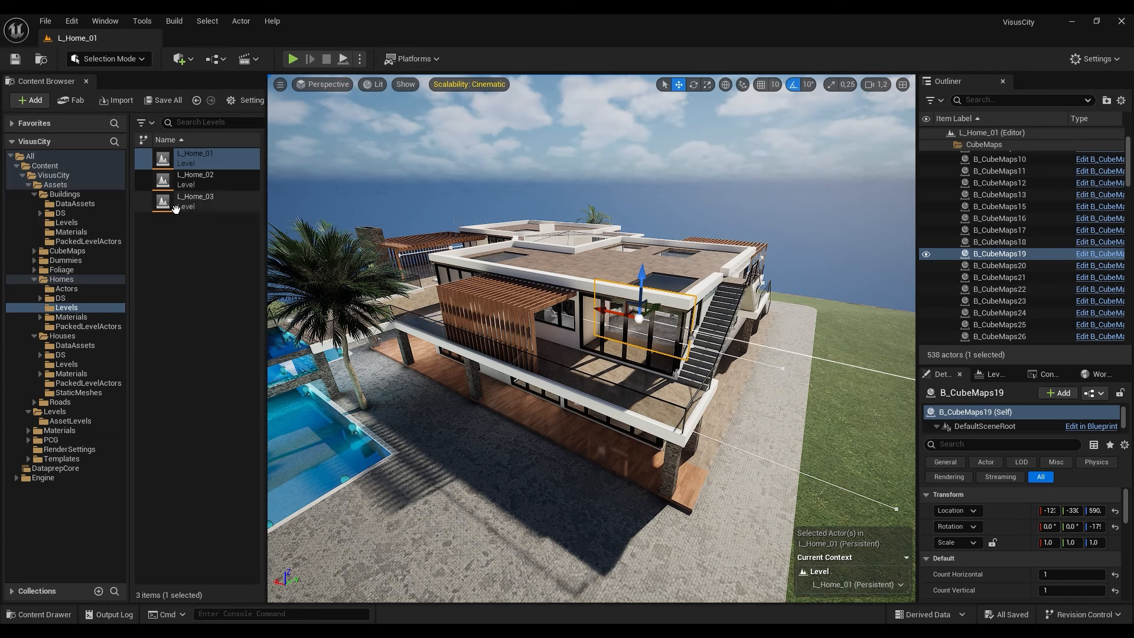
right_click(187, 155)
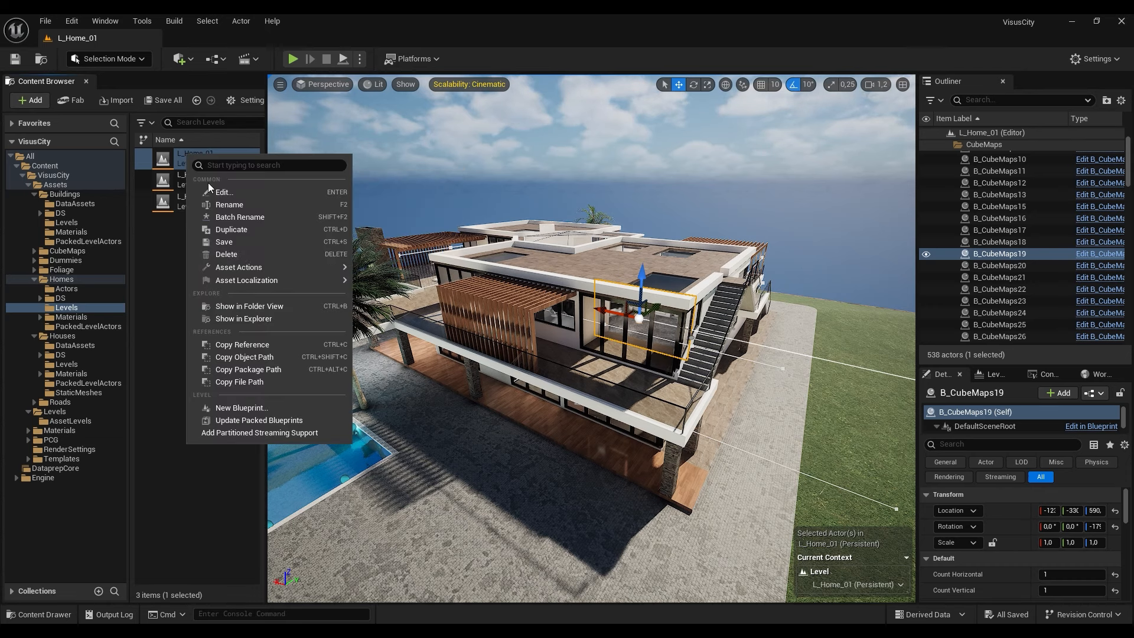
click(162, 258)
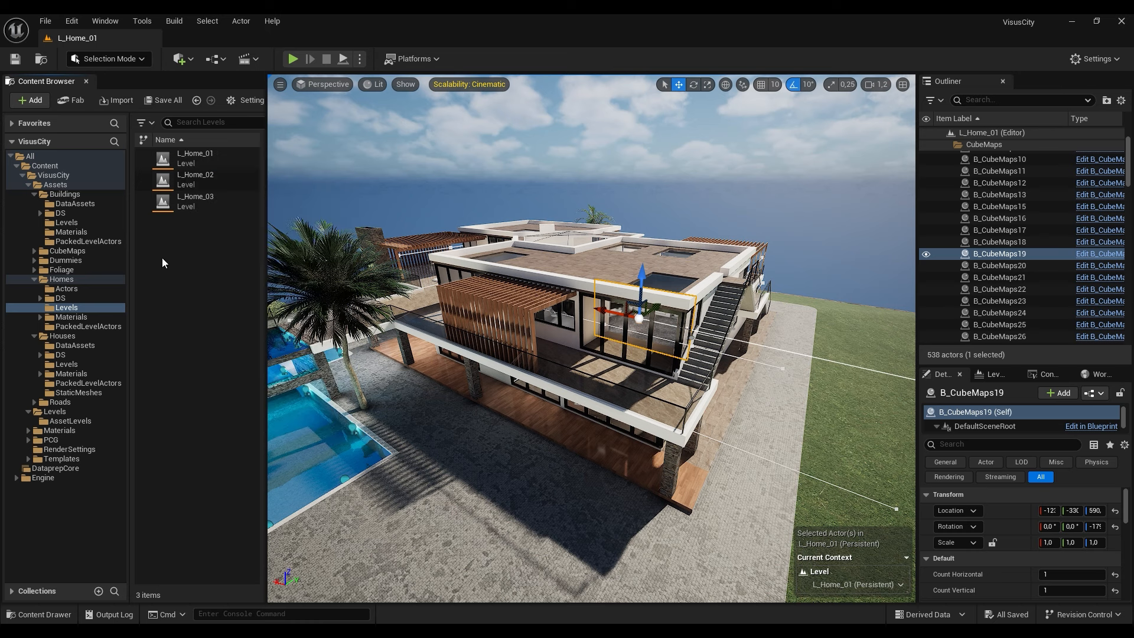
- Browse the PackedLevelActors folders of Homes, Houses and Buildings, and return to the Homes Levels folder
click(76, 324)
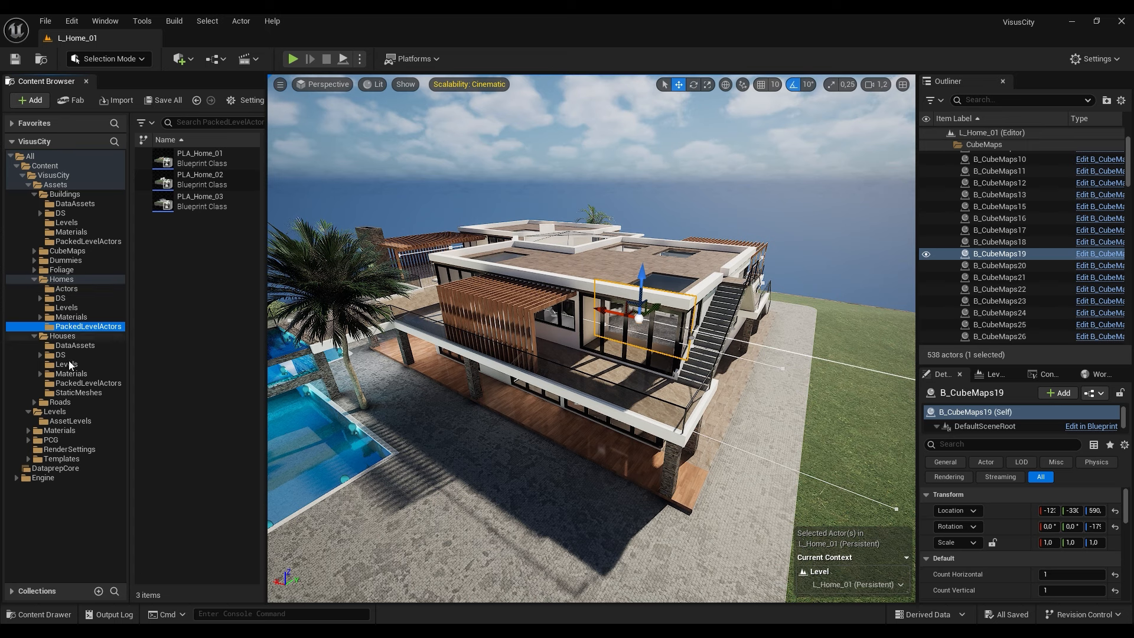
click(75, 382)
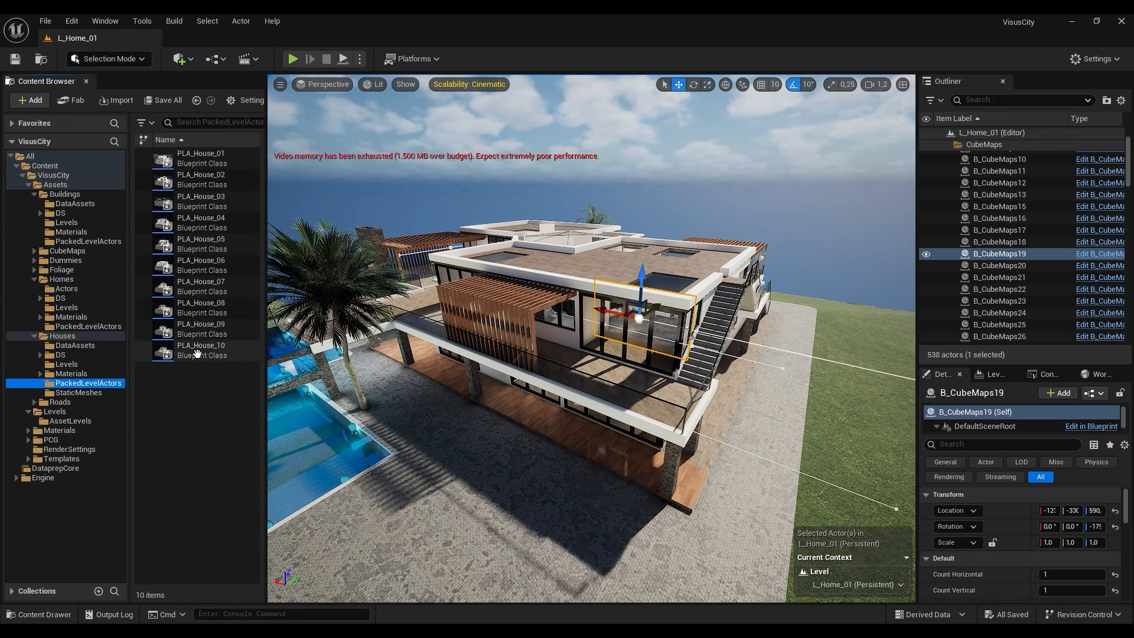
click(82, 242)
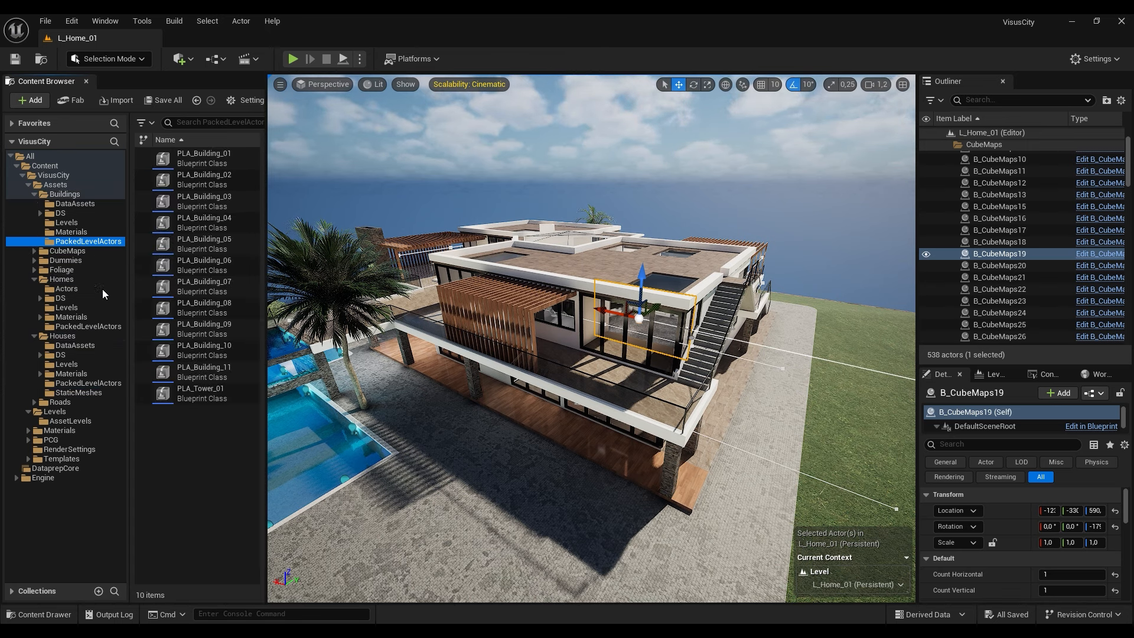
click(67, 307)
- Clear the selection of the window-interior actor on the villa's upper floor
mouse_move(586, 397)
right_down()
mouse_move(556, 389)
mouse_move(566, 406)
right_up()
scroll(557, 388, down, 2)
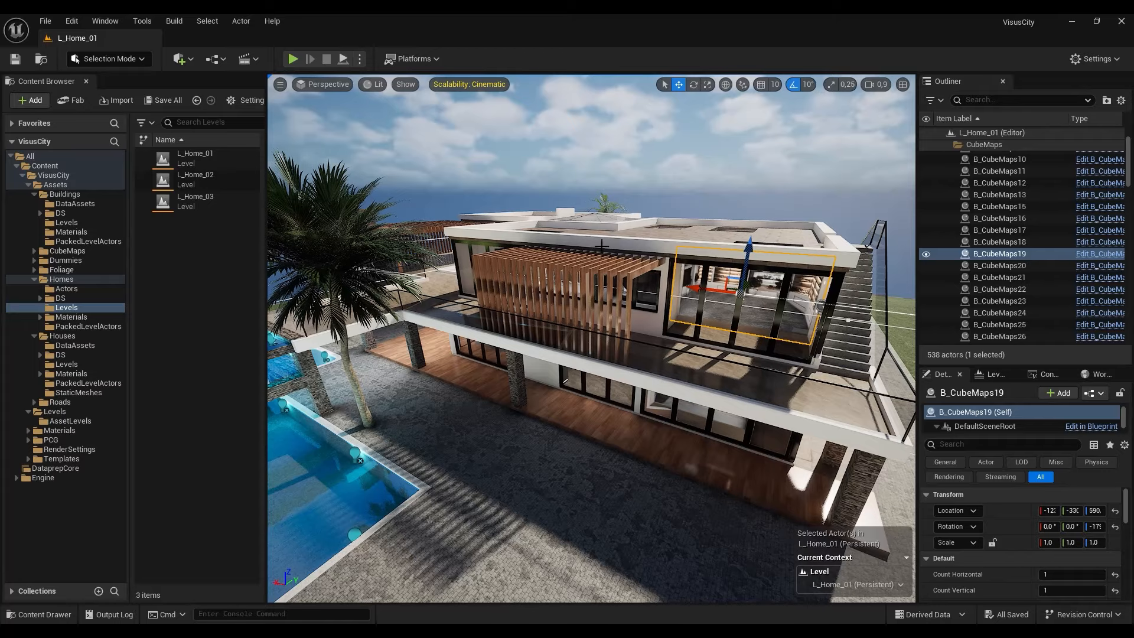
click(663, 183)
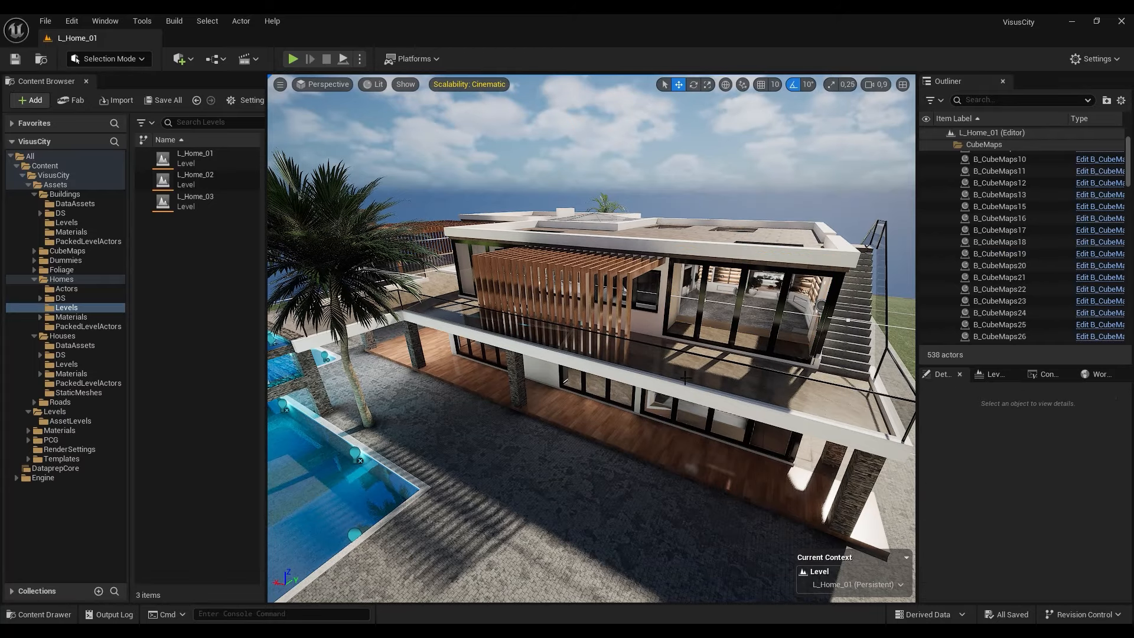
- Examine the villa's roof and skylights, a room seen through its doorway, and the pool area outside
right_drag(620, 295, 520, 265)
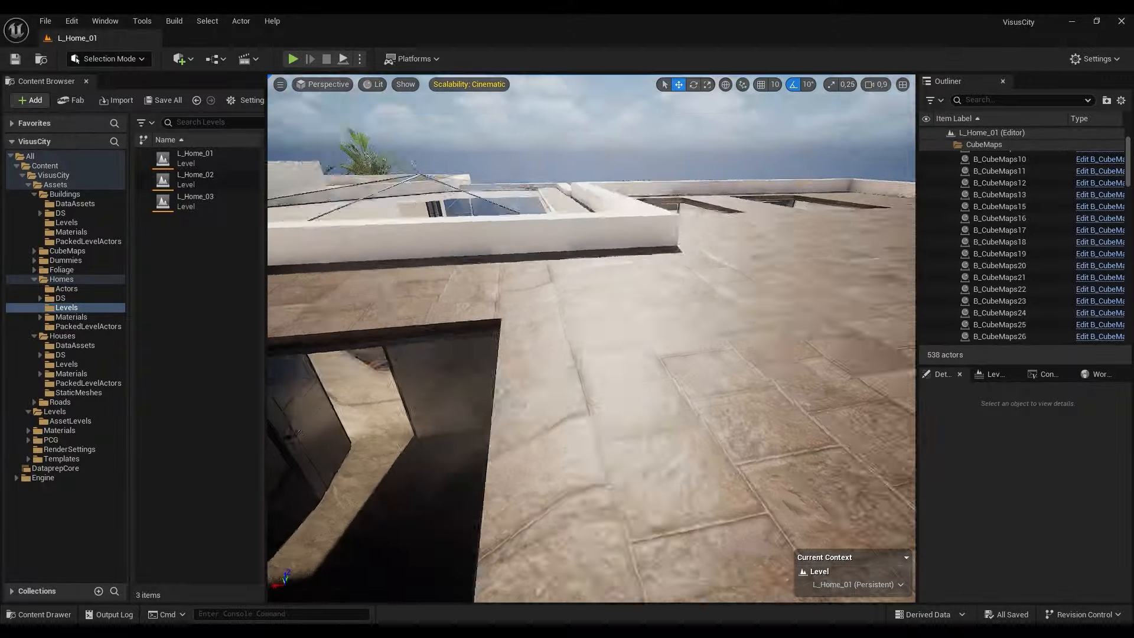
right_drag(591, 236, 641, 141)
right_drag(590, 338, 448, 338)
right_drag(591, 338, 612, 295)
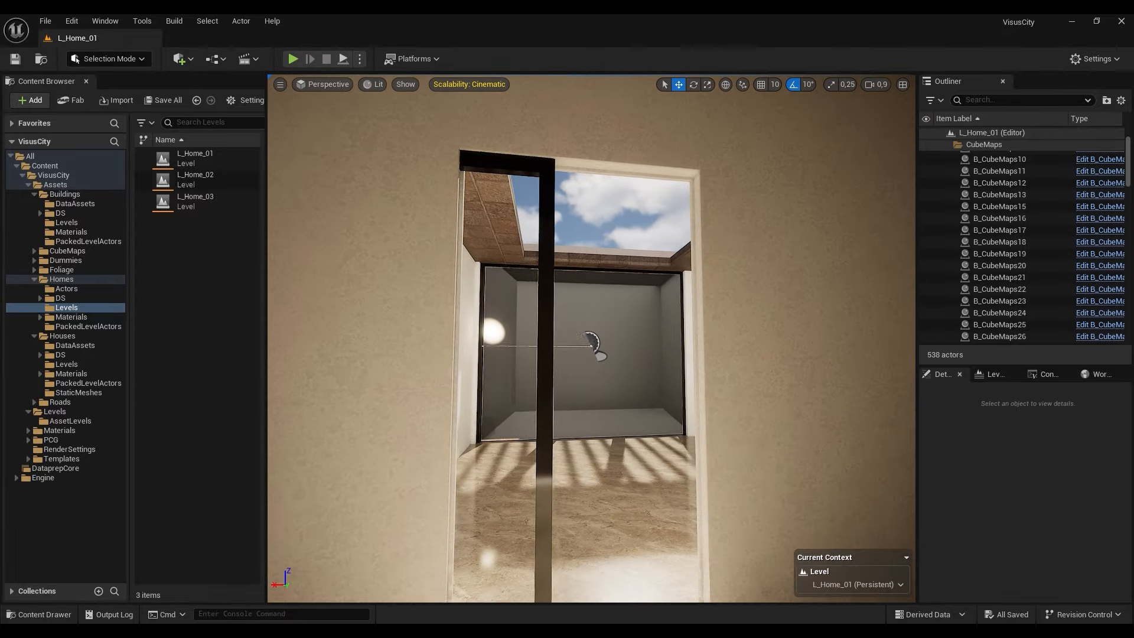
right_drag(591, 338, 449, 295)
right_drag(560, 271, 517, 310)
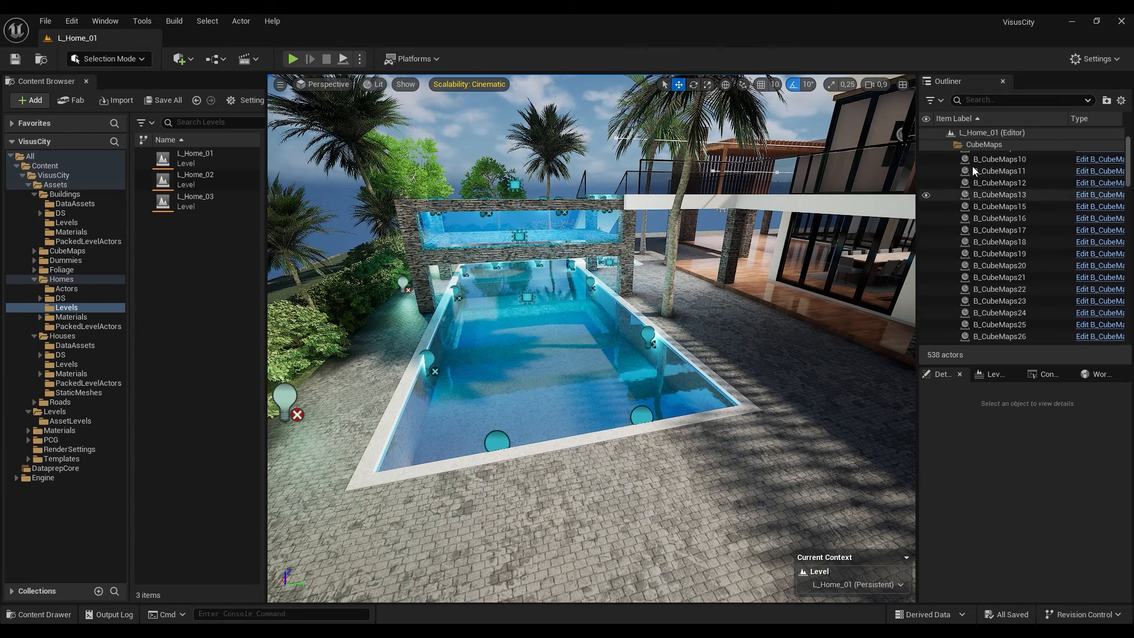
- Collapse the CubeMaps folder in the Outliner and select the Lights folder
scroll(983, 162, up, 2)
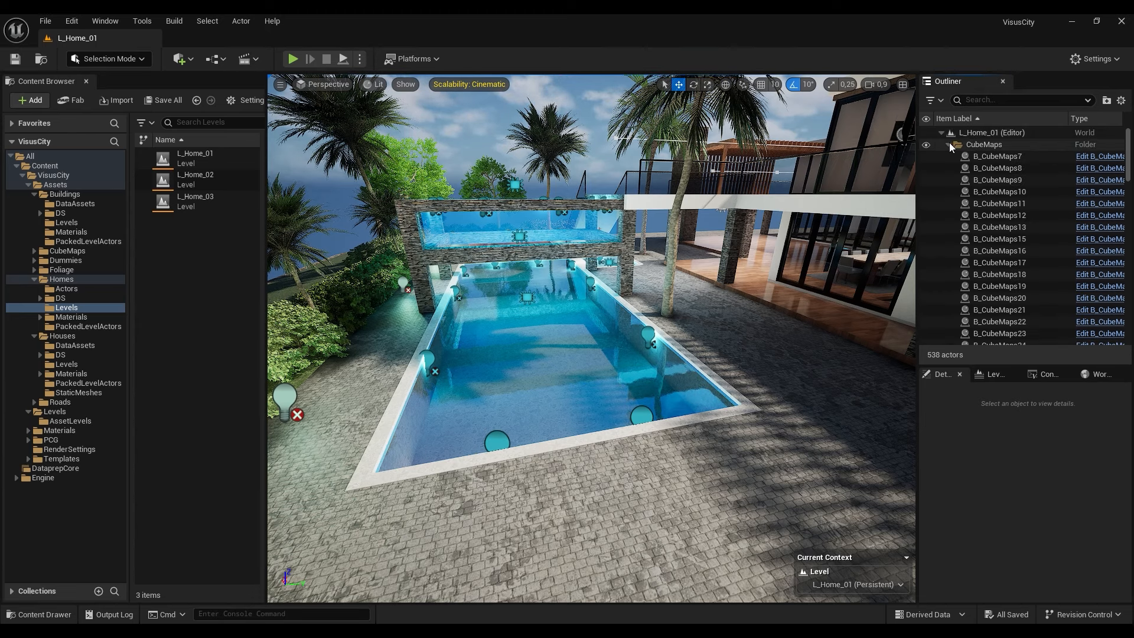
click(952, 144)
click(978, 169)
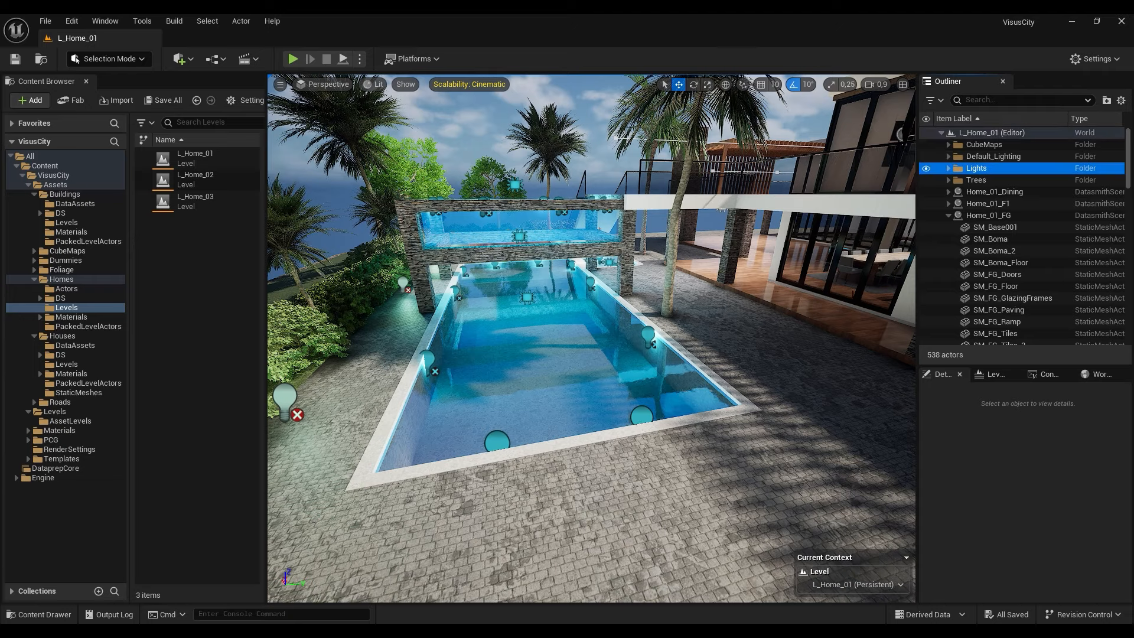
- Examine the pool lighting, the living area with its fireplace, and the raised pool beside the outside staircase
right_drag(750, 254, 717, 238)
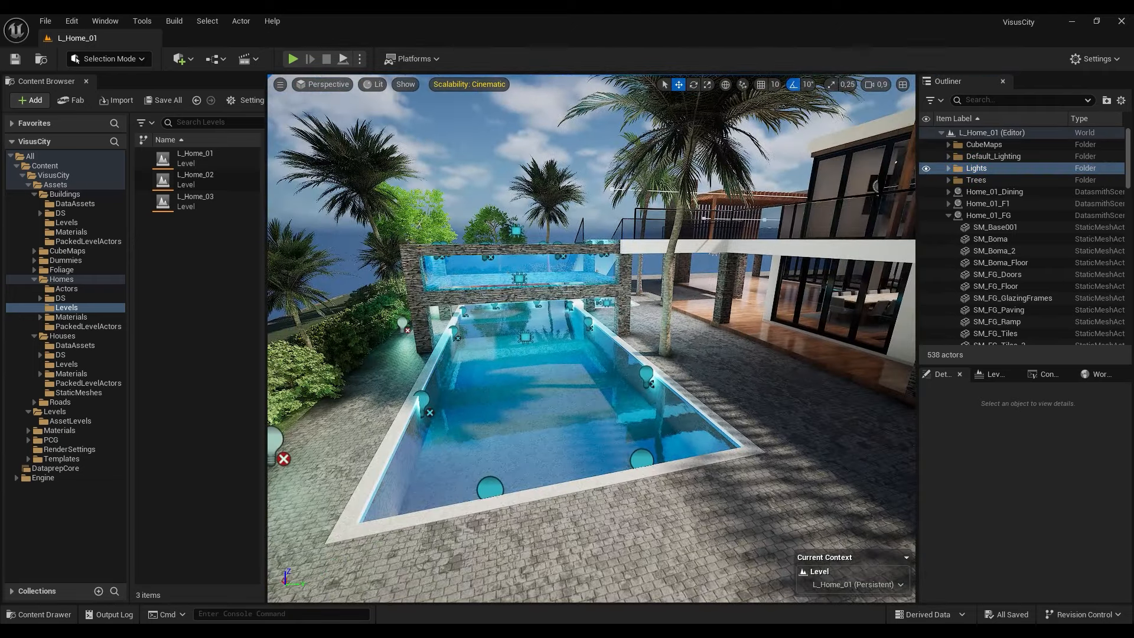
mouse_move(517, 317)
right_down()
mouse_move(596, 308)
mouse_move(614, 338)
mouse_move(726, 337)
mouse_move(510, 327)
right_up()
key(w)
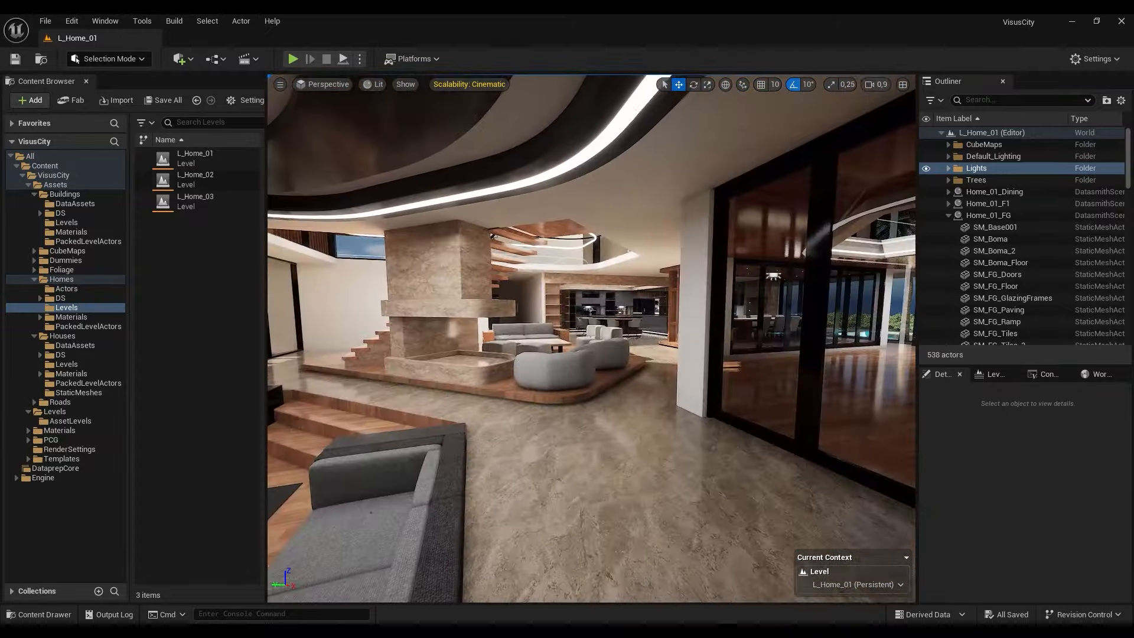
right_drag(511, 327, 596, 325)
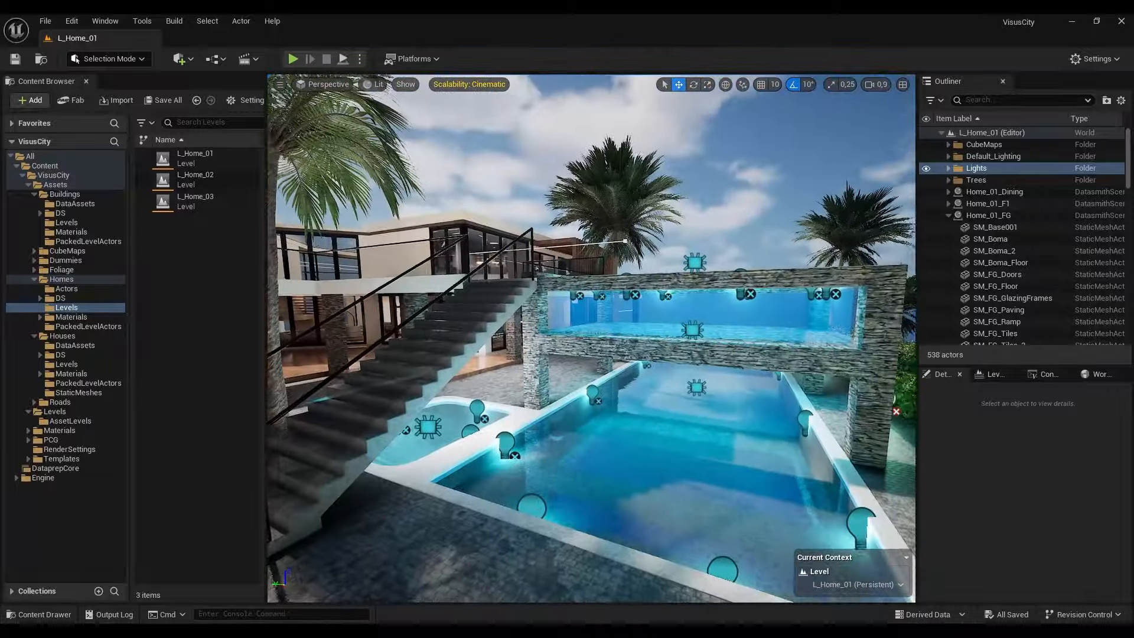
right_drag(626, 380, 556, 387)
right_drag(642, 406, 647, 408)
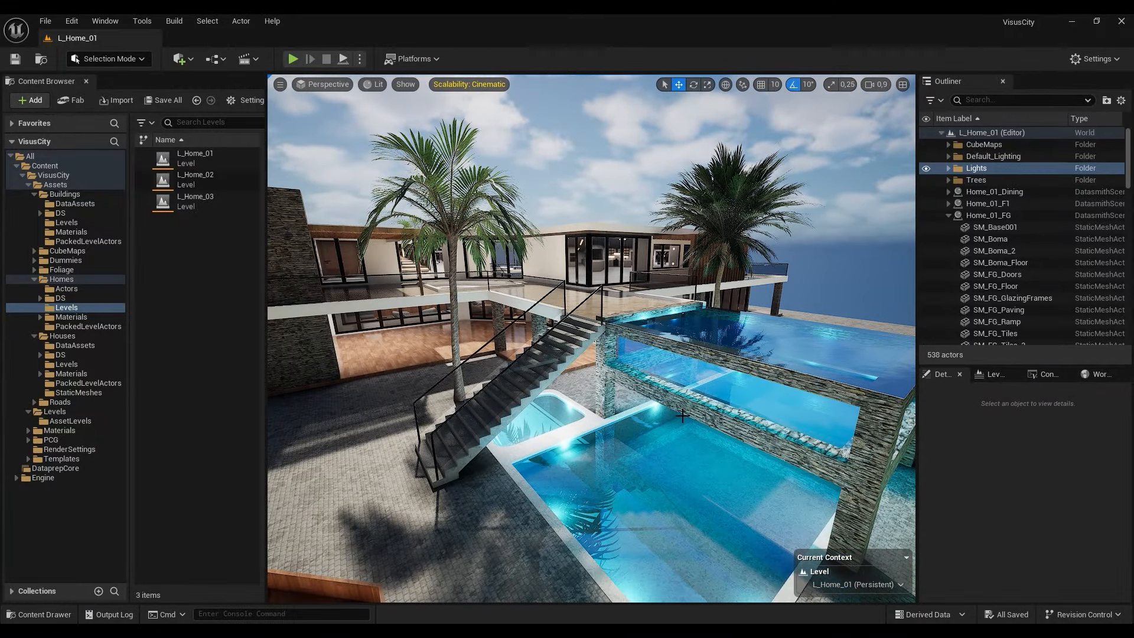
right_drag(678, 434, 675, 410)
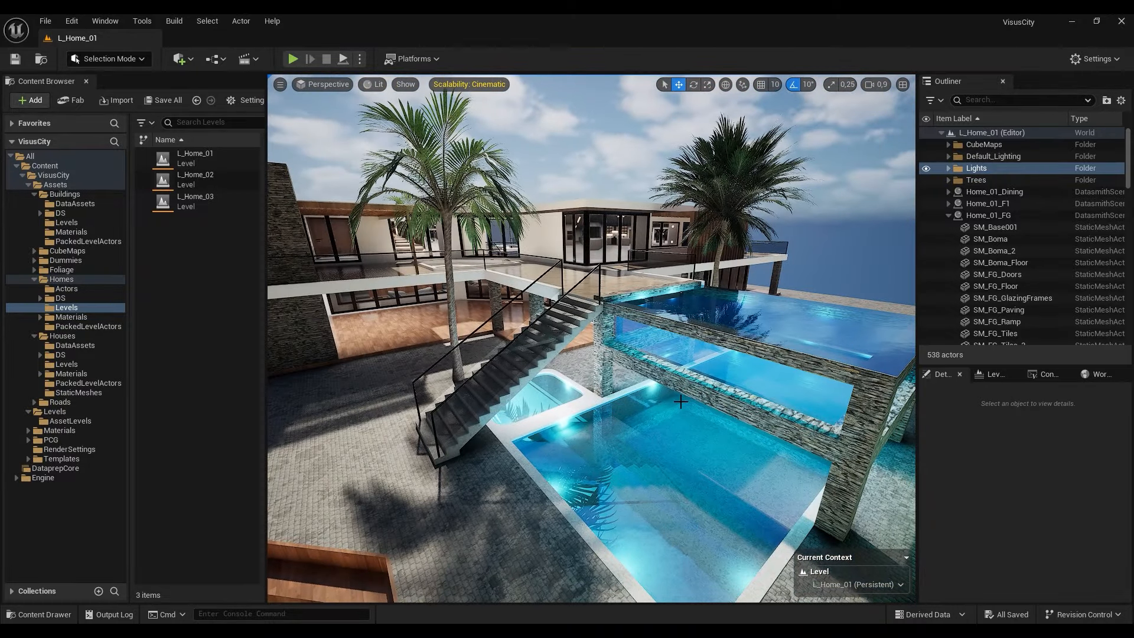